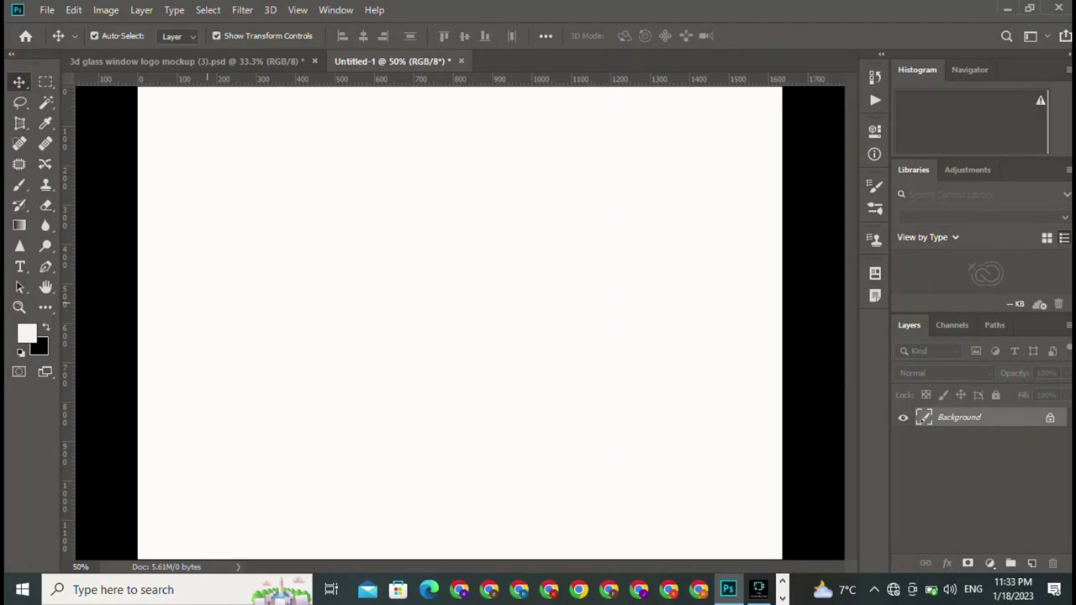
With the Pen tool selected, add a vertical guide left of centre and three horizontal guides.
left_click(46, 267)
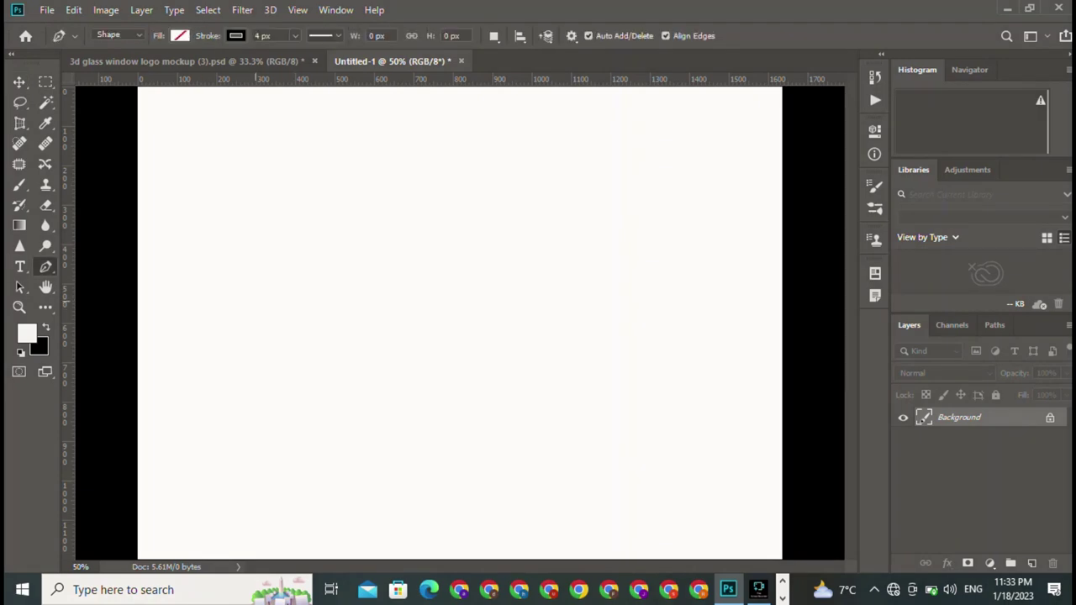
left_click_drag(64, 399, 354, 403)
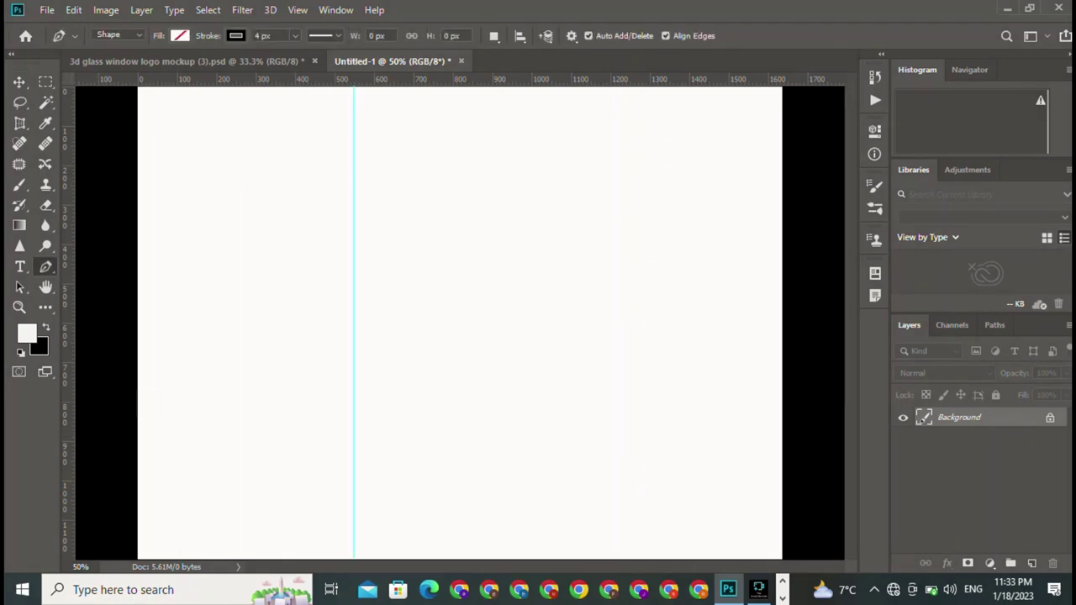
left_click_drag(421, 79, 420, 388)
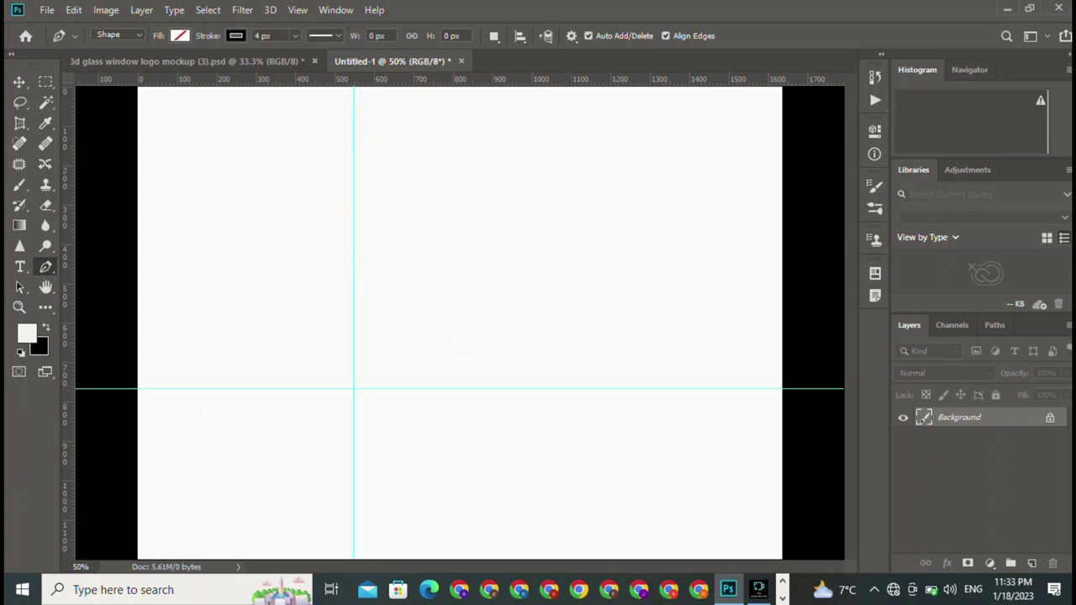
left_click_drag(454, 79, 471, 260)
mouse_move(484, 79)
left_mouse_down()
mouse_move(496, 227)
mouse_move(513, 198)
left_mouse_up()
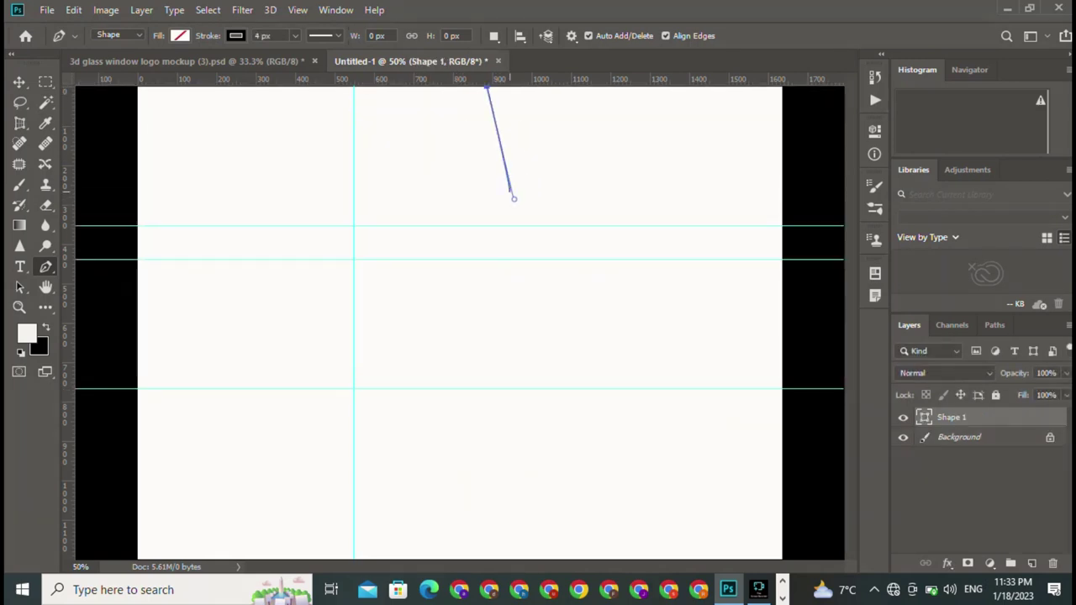
key("ctrl+z")
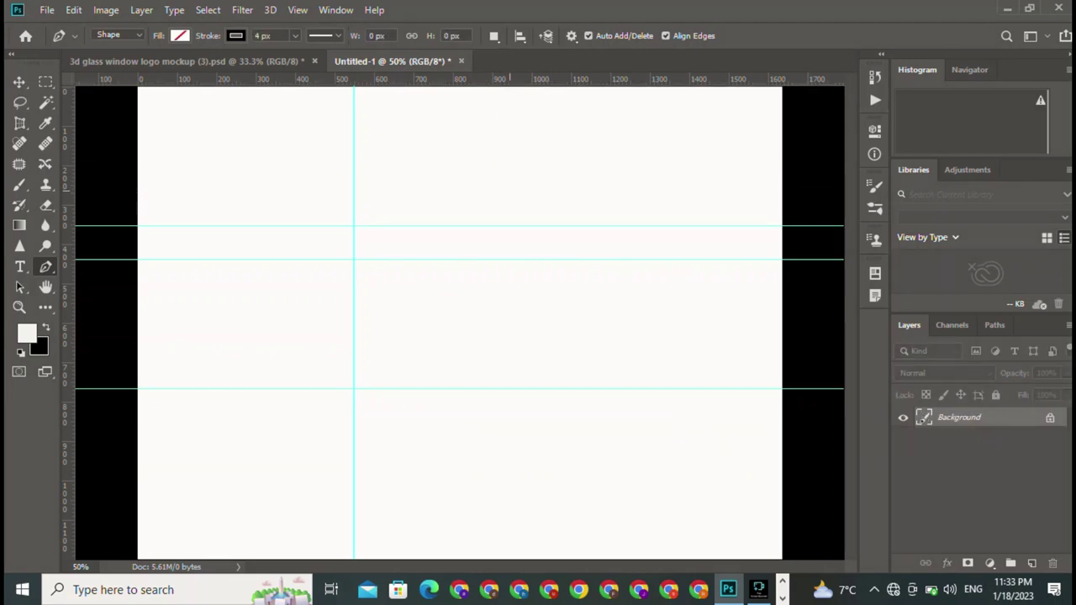
left_click_drag(508, 79, 508, 190)
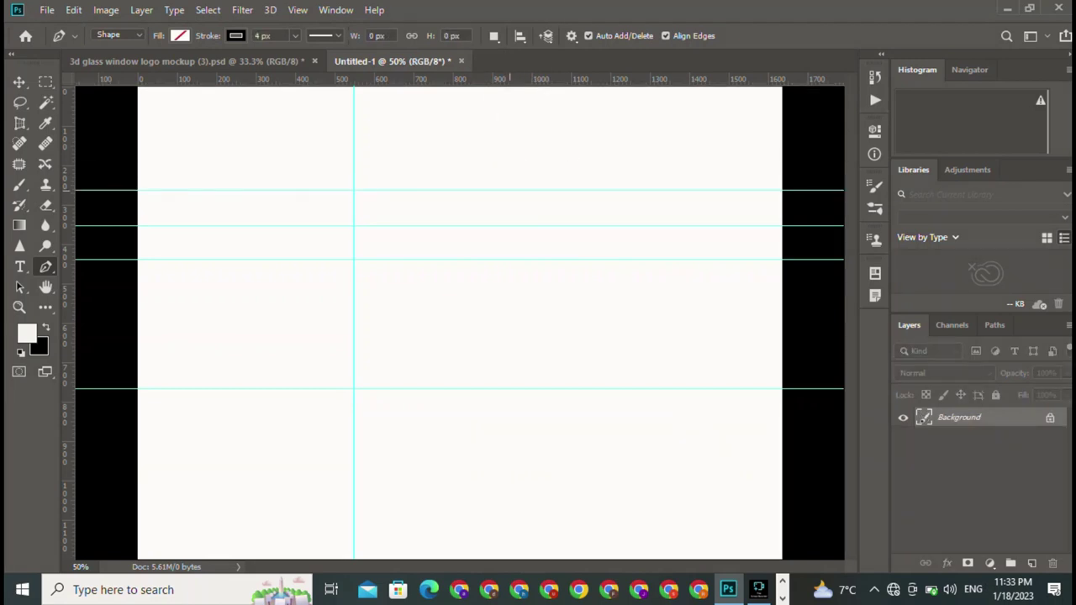
Add five more vertical guides spread from the centre to the right side of the canvas.
left_click_drag(65, 319, 625, 357)
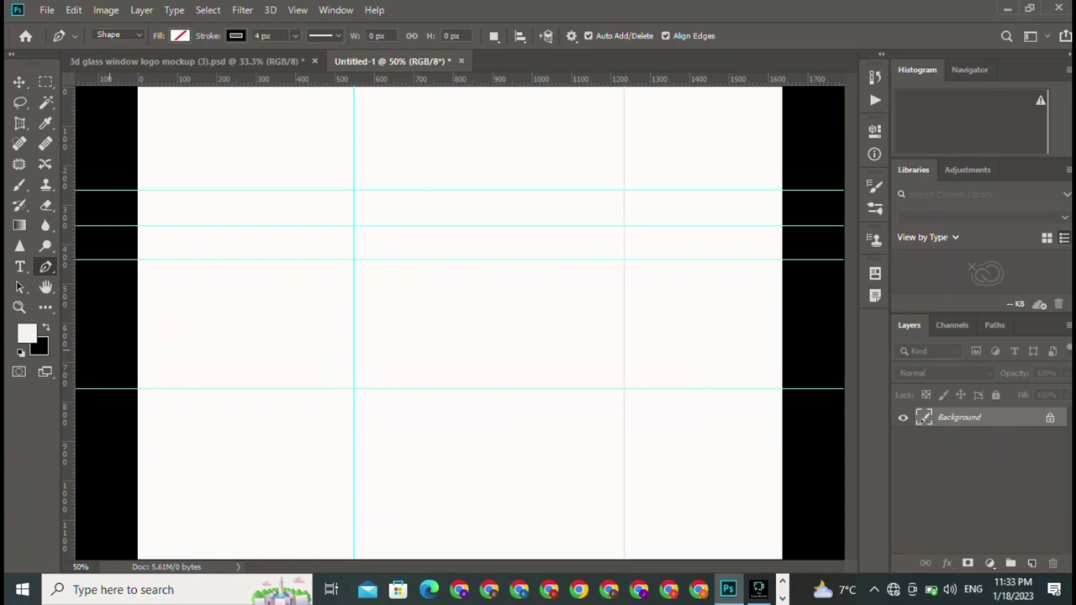
left_click_drag(65, 340, 403, 383)
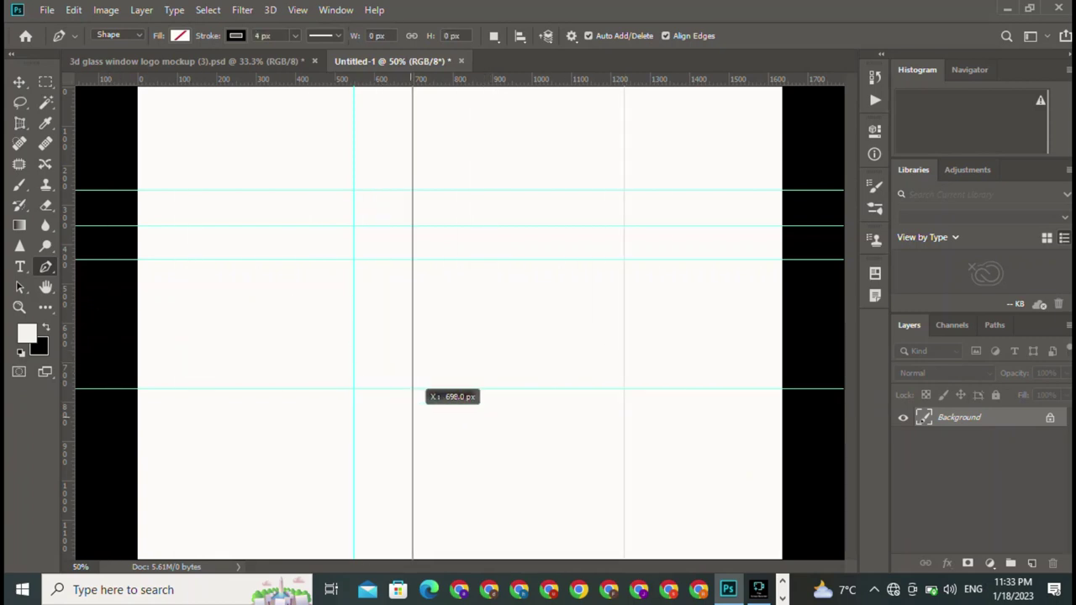
mouse_move(65, 362)
left_mouse_down()
mouse_move(471, 388)
mouse_move(453, 389)
left_mouse_up()
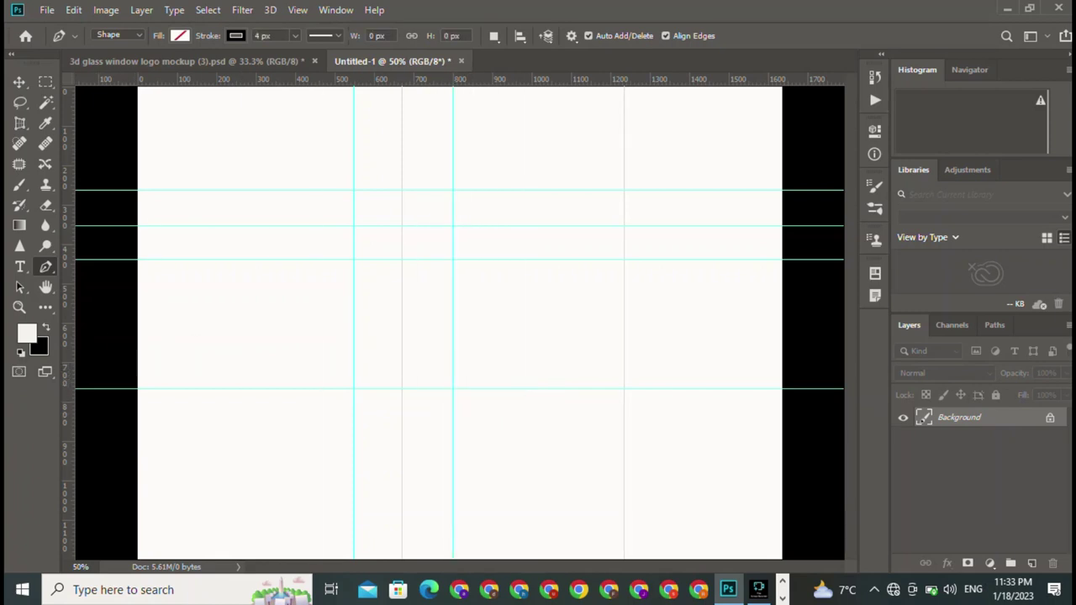
mouse_move(65, 379)
left_mouse_down()
mouse_move(527, 379)
mouse_move(513, 389)
left_mouse_up()
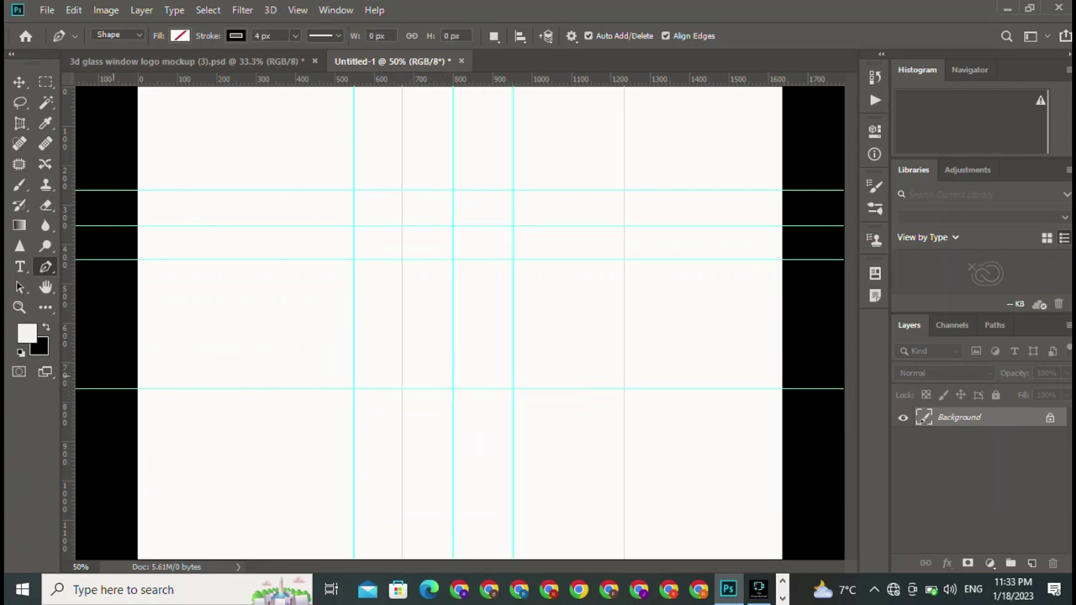
mouse_move(65, 378)
left_mouse_down()
mouse_move(527, 378)
mouse_move(582, 388)
left_mouse_up()
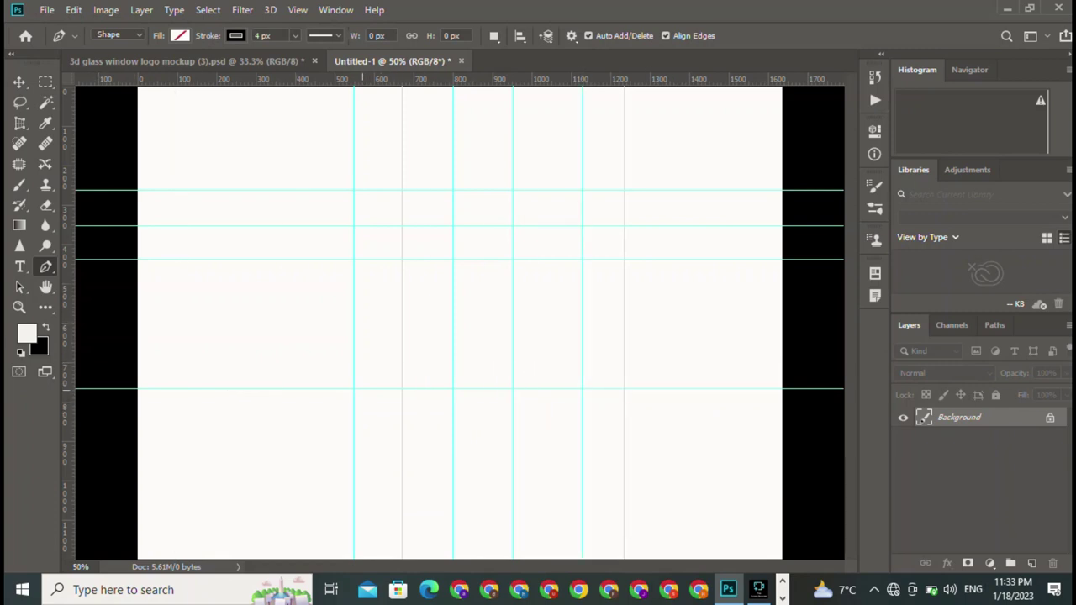
Add a guide above the baseline, then pen-draw the building outline with a slanted roof and base bar.
left_click(354, 390)
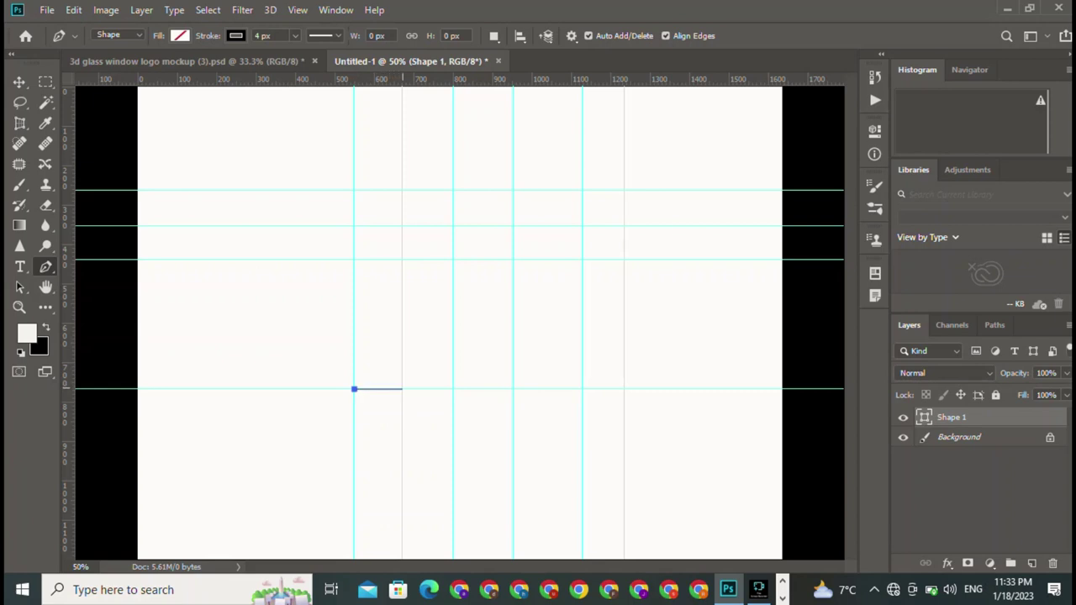
key("ctrl+z")
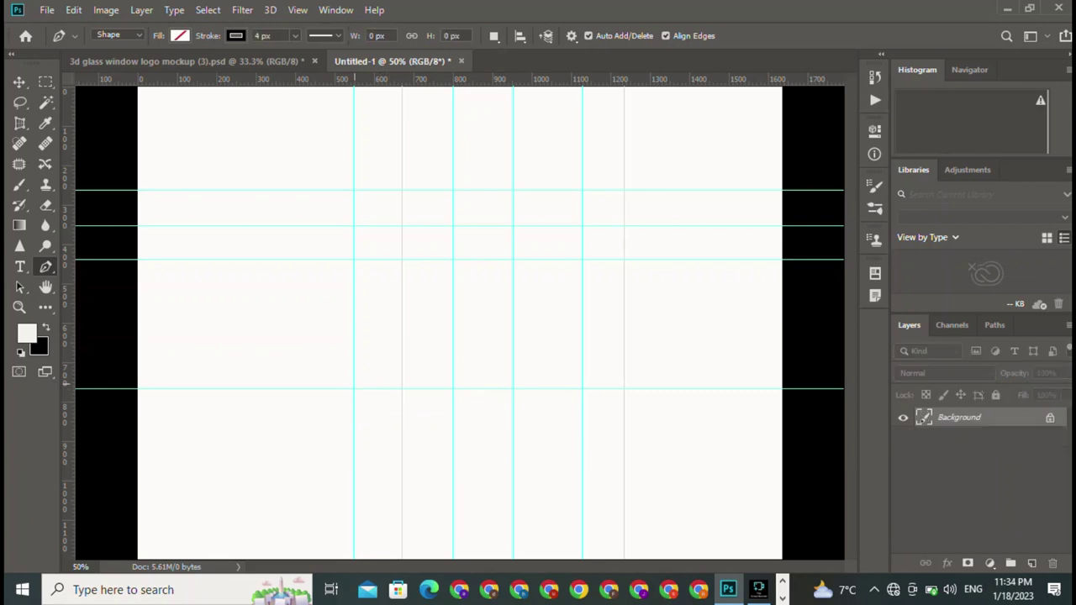
mouse_move(391, 79)
left_mouse_down()
mouse_move(427, 389)
mouse_move(353, 382)
left_mouse_up()
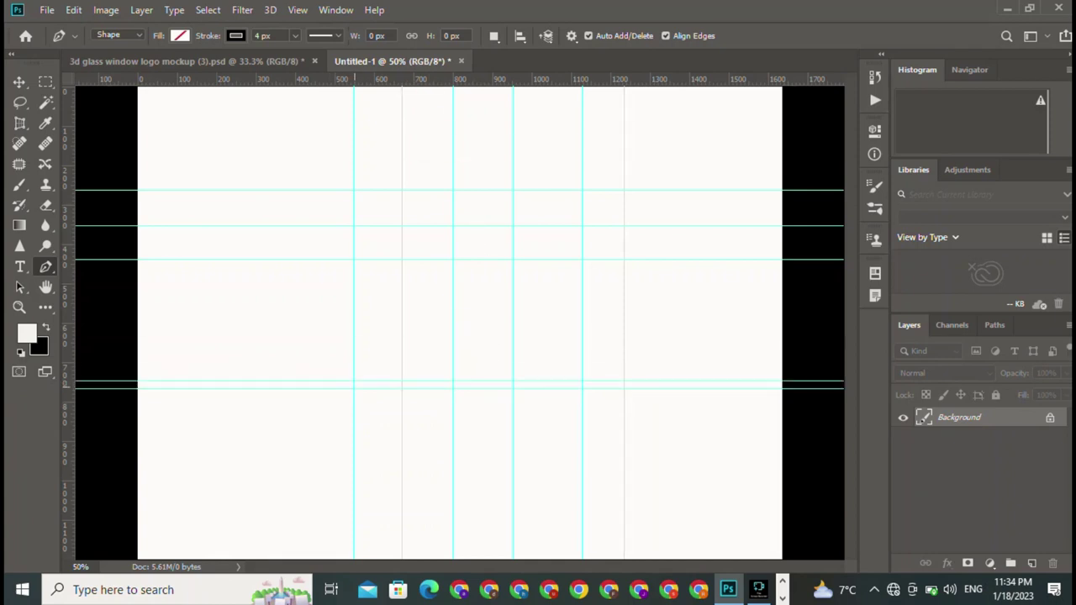
left_click(354, 389)
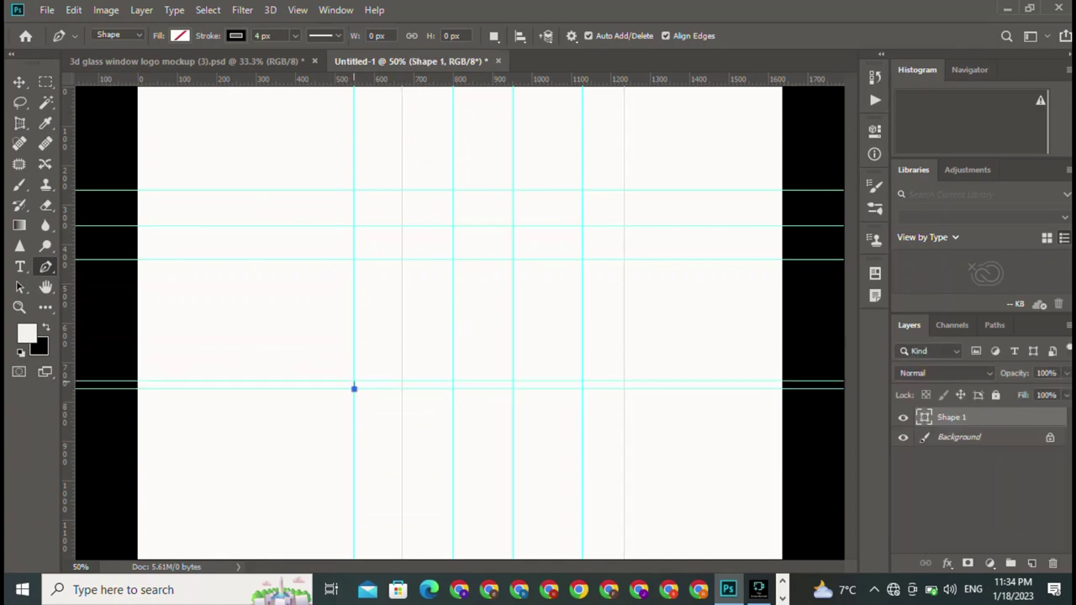
left_click(403, 381)
left_click(402, 260)
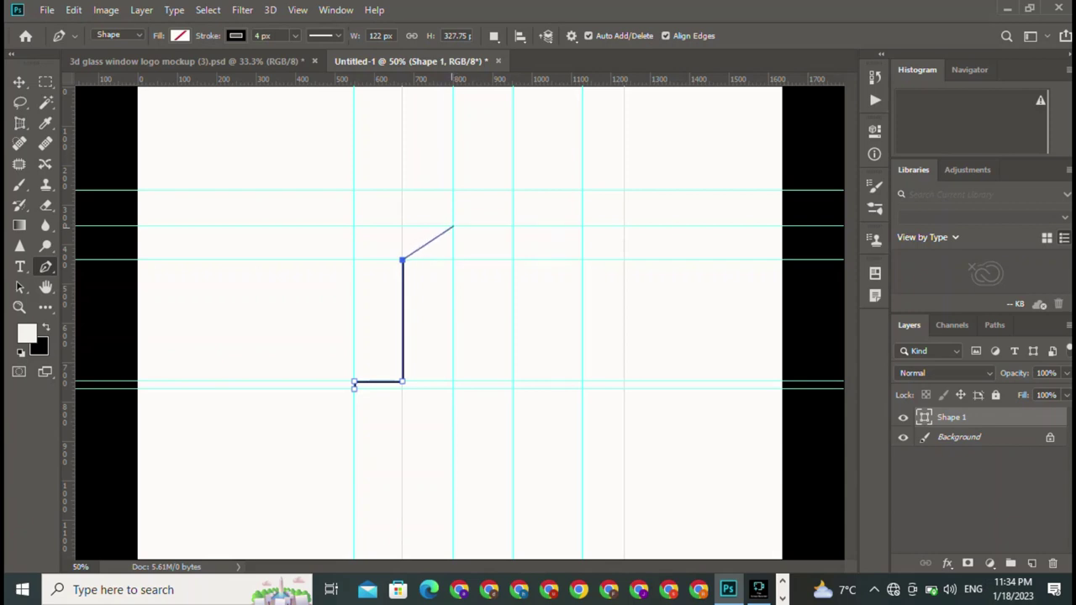
left_click(454, 225)
left_click(454, 389)
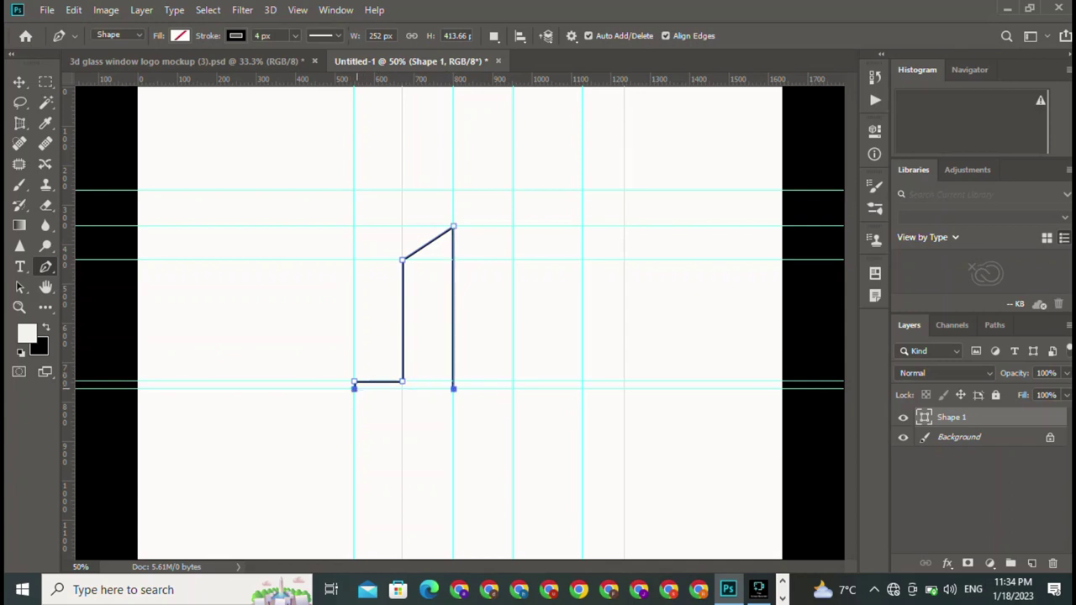
left_click(354, 387)
Give the building shape a solid blue fill and no stroke, then deselect it.
left_click(179, 35)
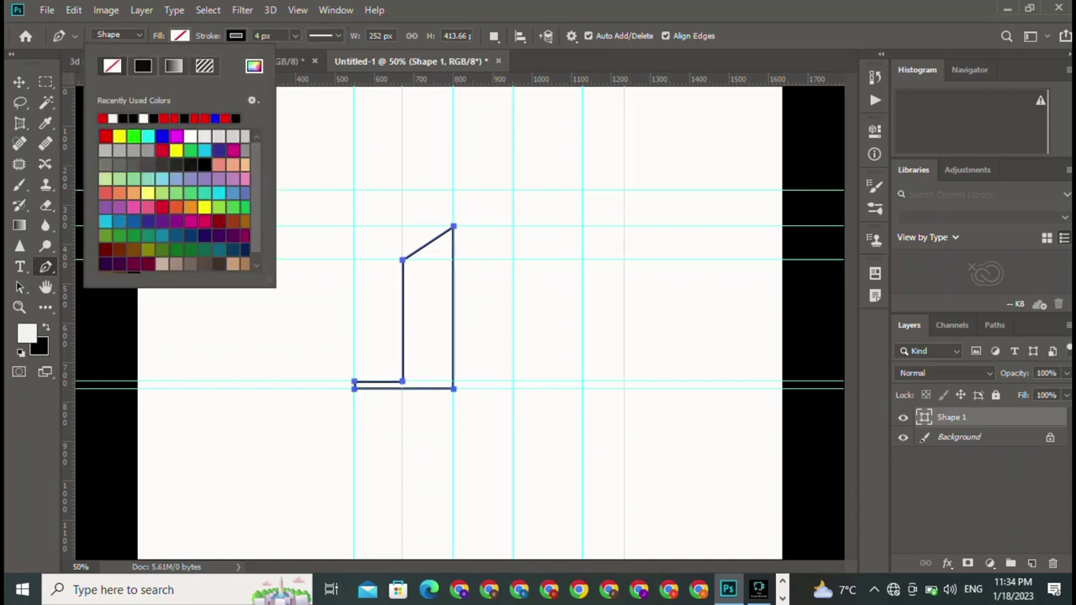
left_click(143, 65)
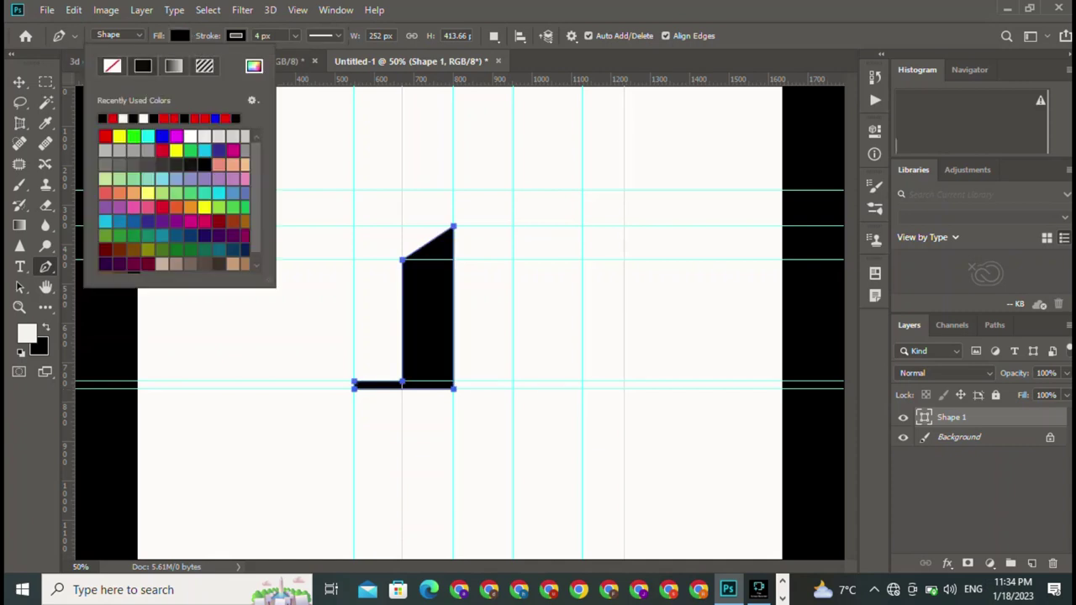
left_click(204, 151)
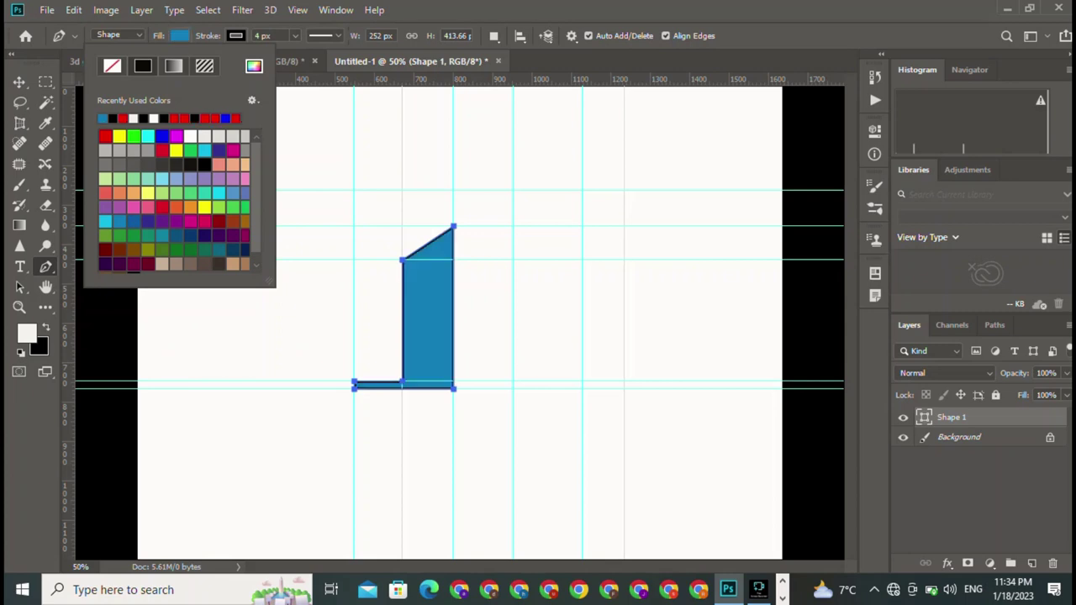
left_click(235, 35)
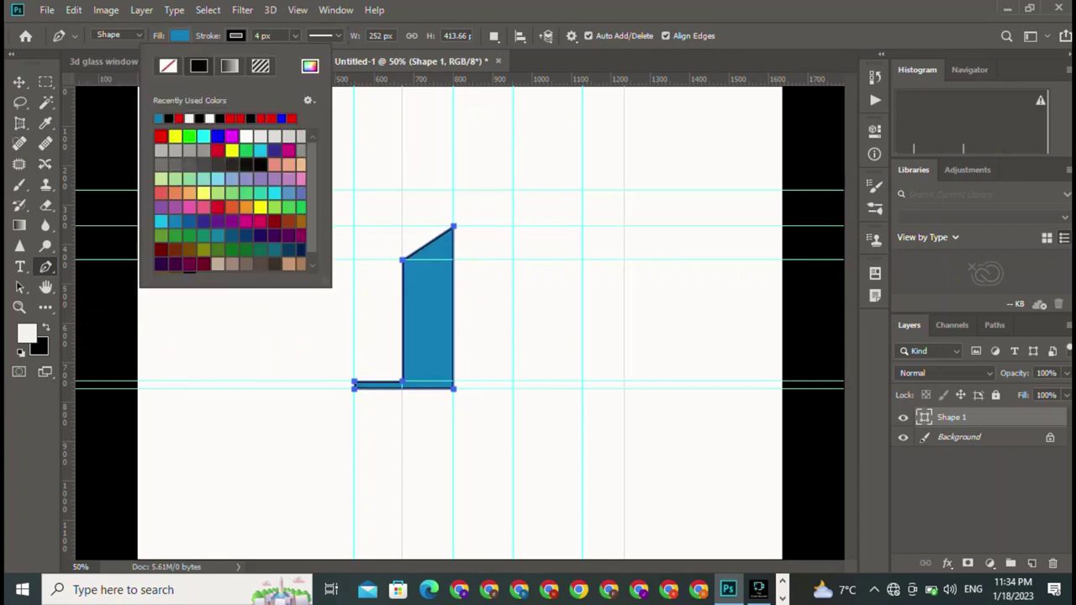
left_click(168, 65)
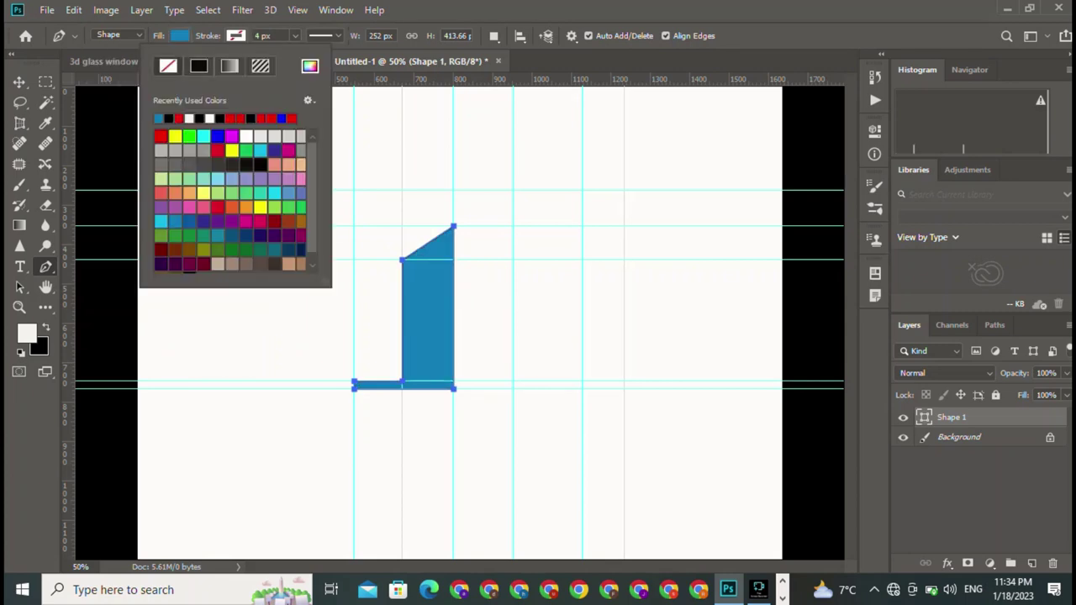
key("Escape")
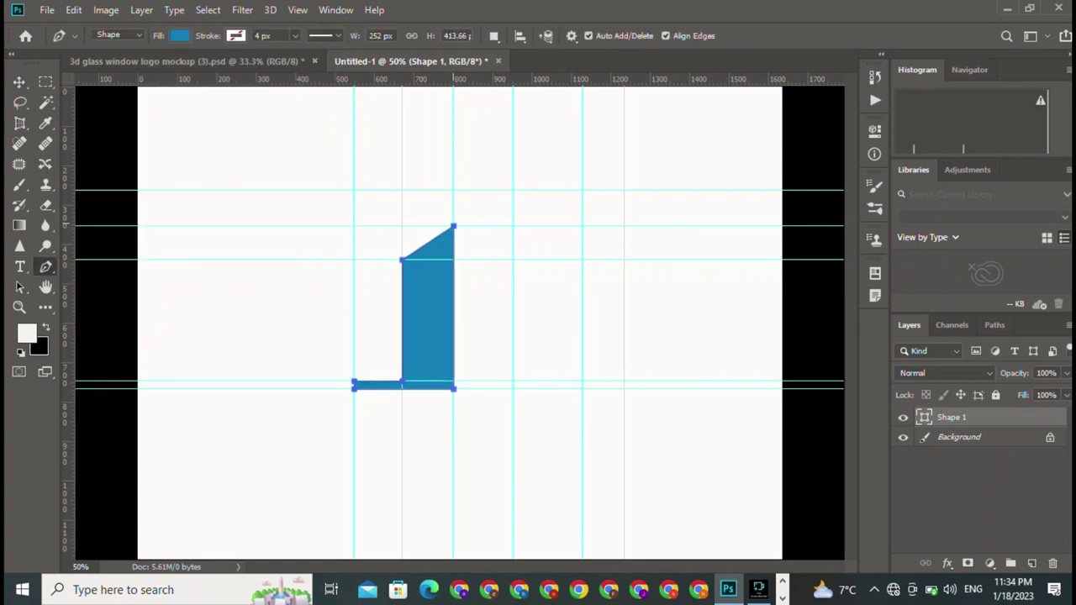
left_click(19, 81)
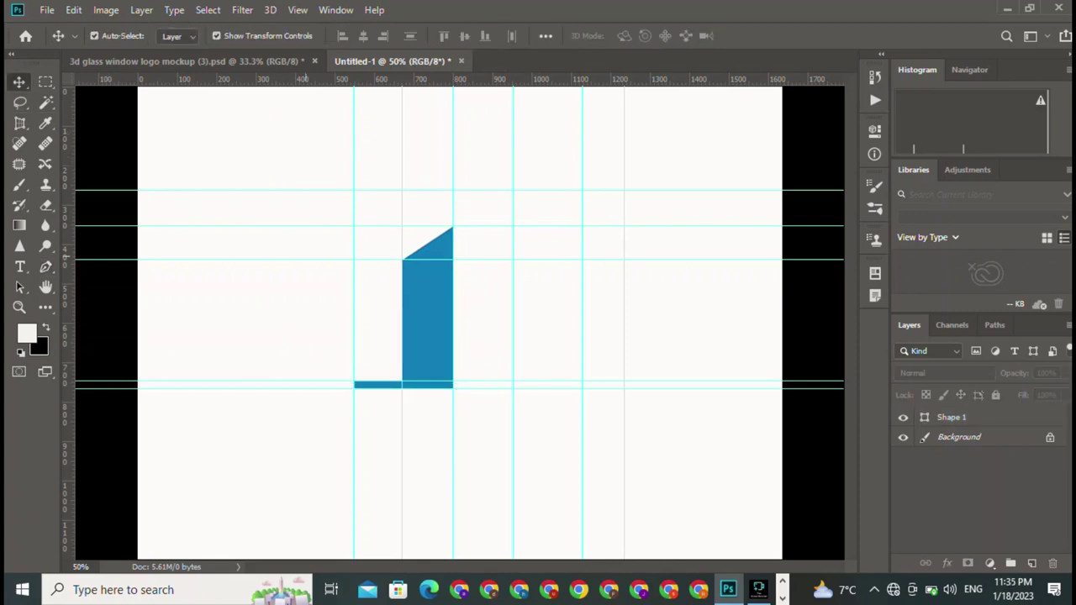
Pen-draw a taller slanted-roof block sharing the first building's right edge.
left_click(46, 267)
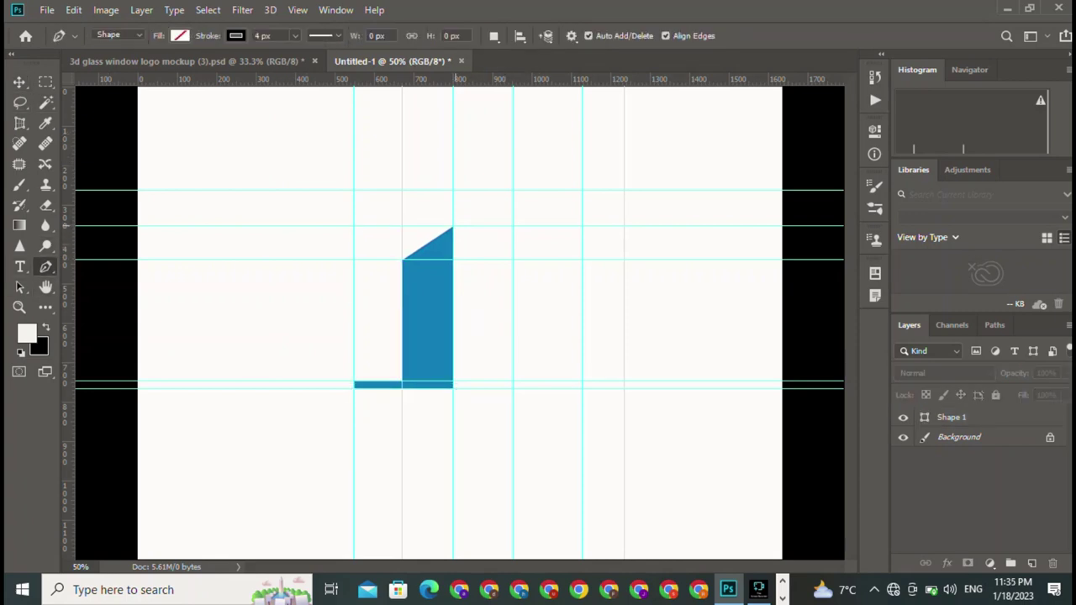
left_click(453, 227)
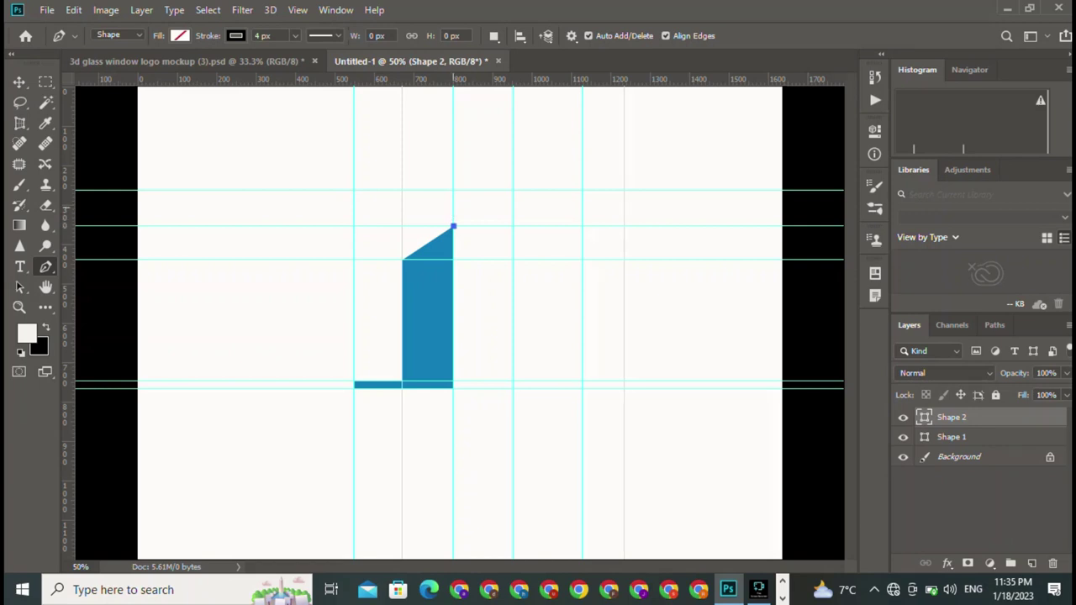
left_click(453, 213)
left_click(514, 191)
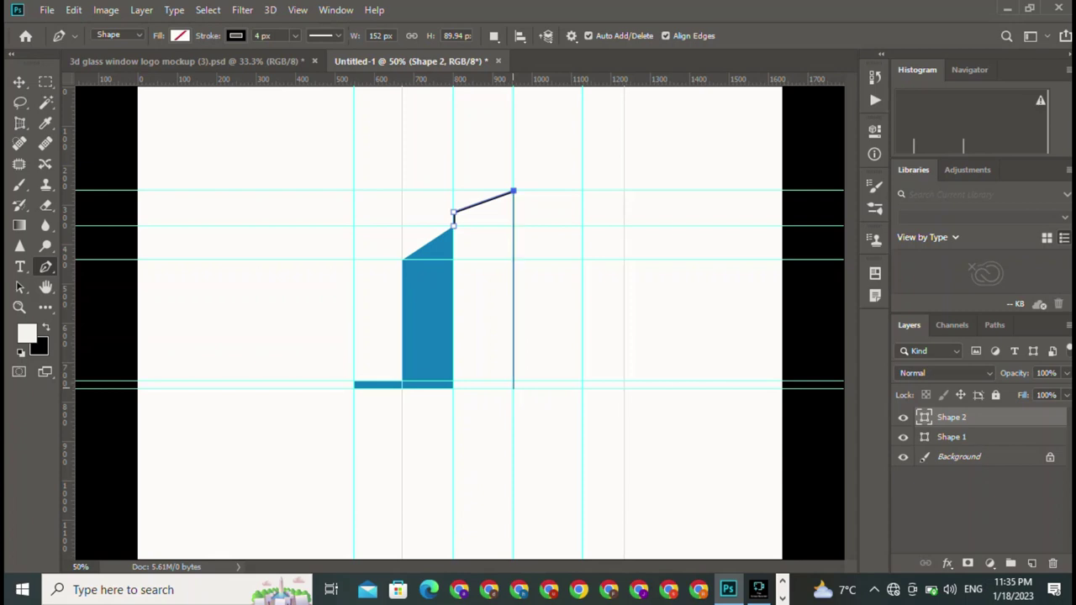
left_click(514, 388)
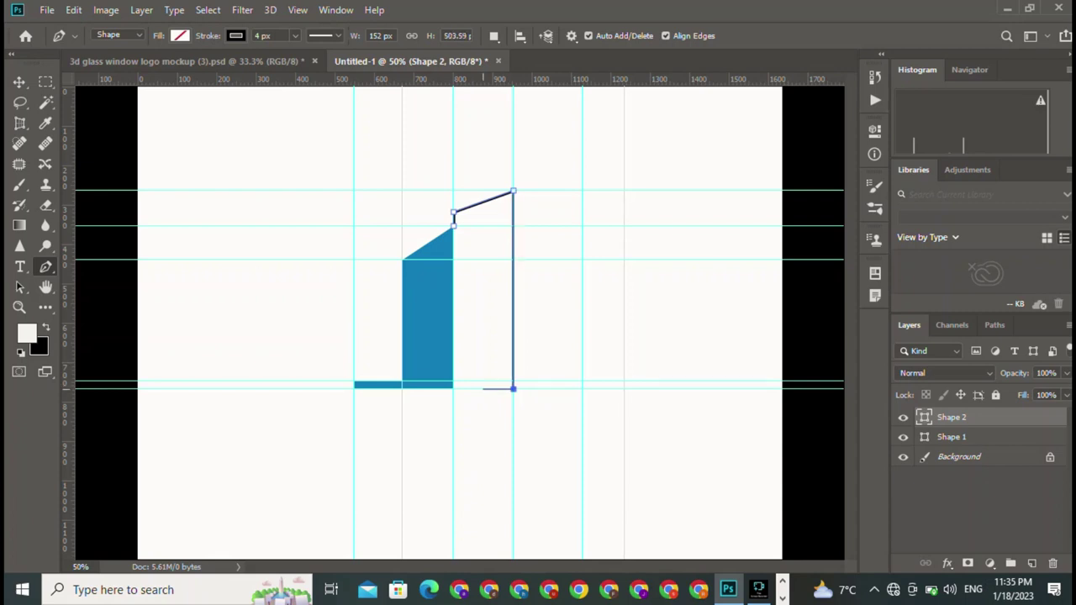
left_click(483, 389)
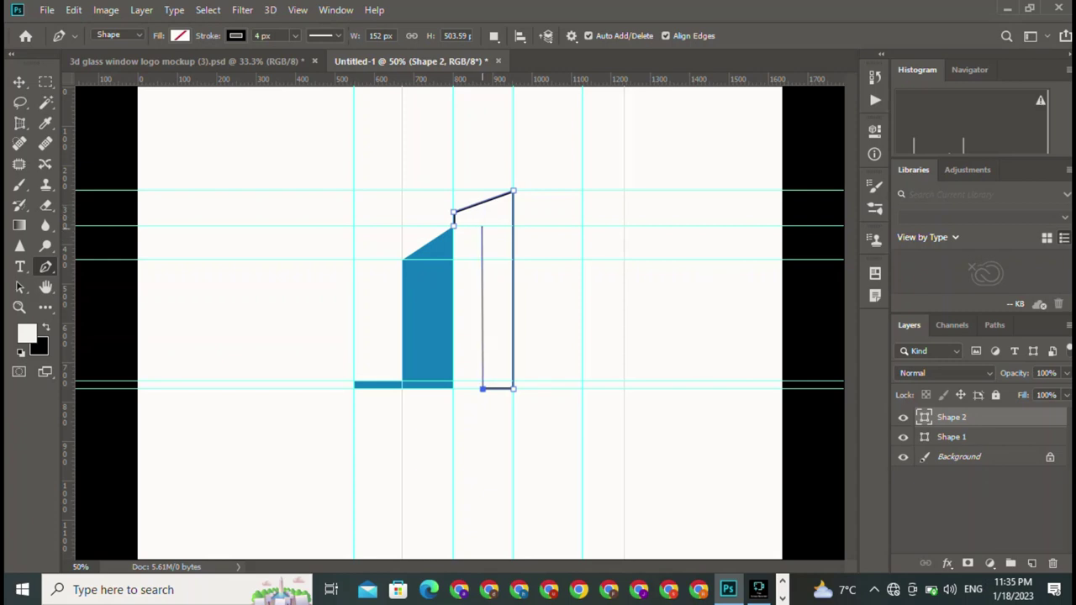
key("ctrl+z")
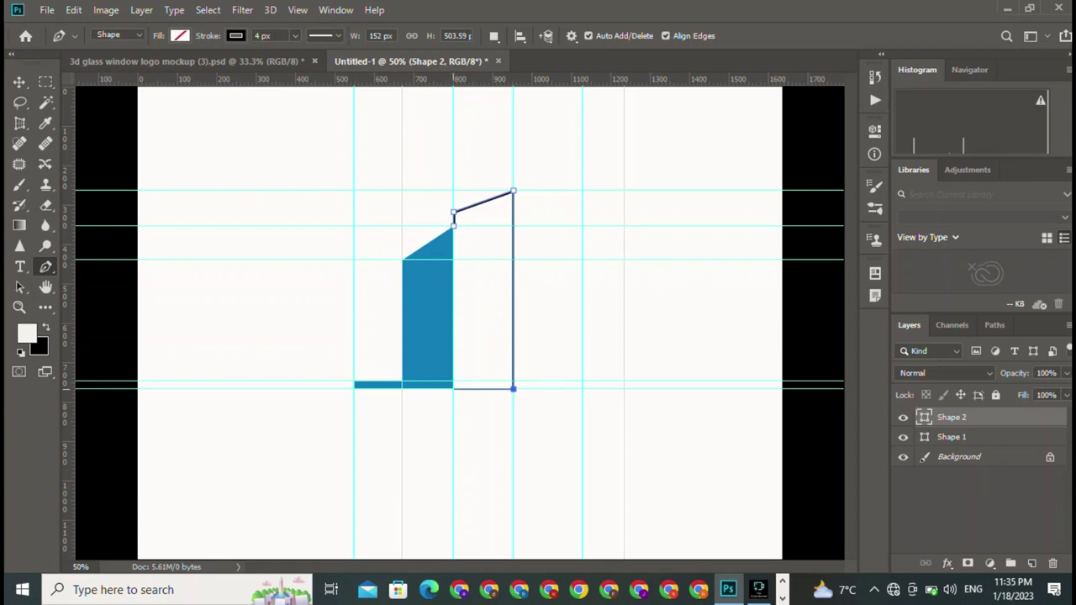
left_click(454, 389)
left_click(454, 225)
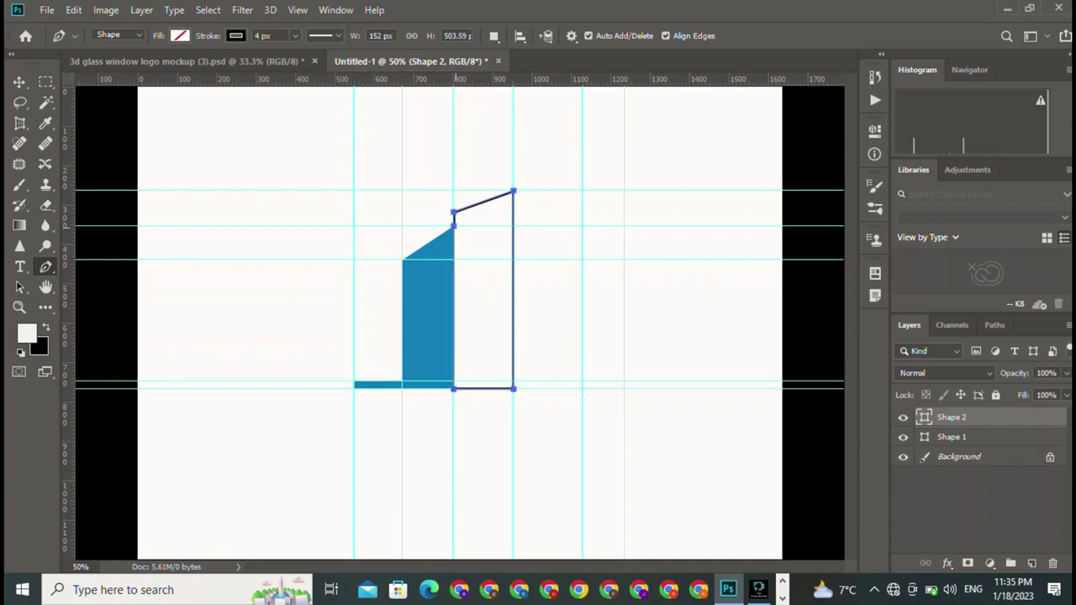
Fill the second block with the same blue, remove its stroke, and switch to the Move tool.
left_click(179, 36)
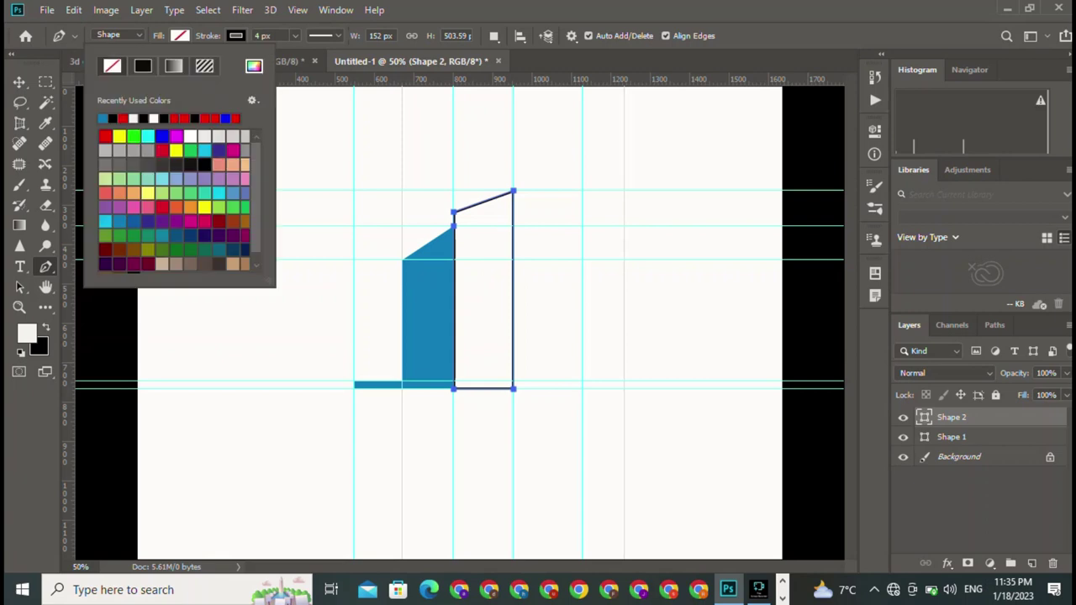
left_click(101, 118)
left_click(235, 35)
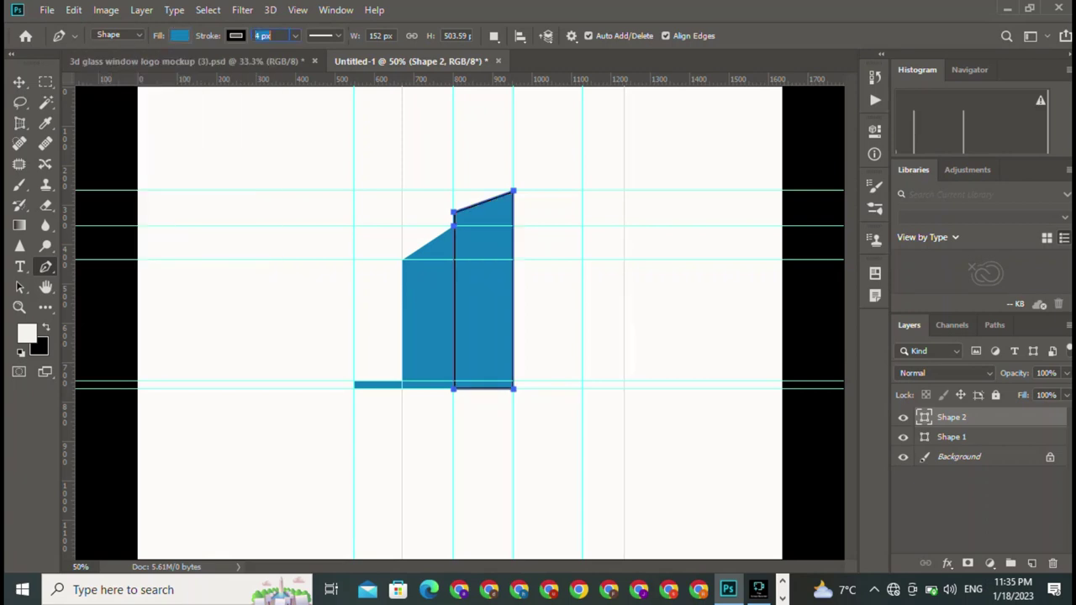
left_click(167, 65)
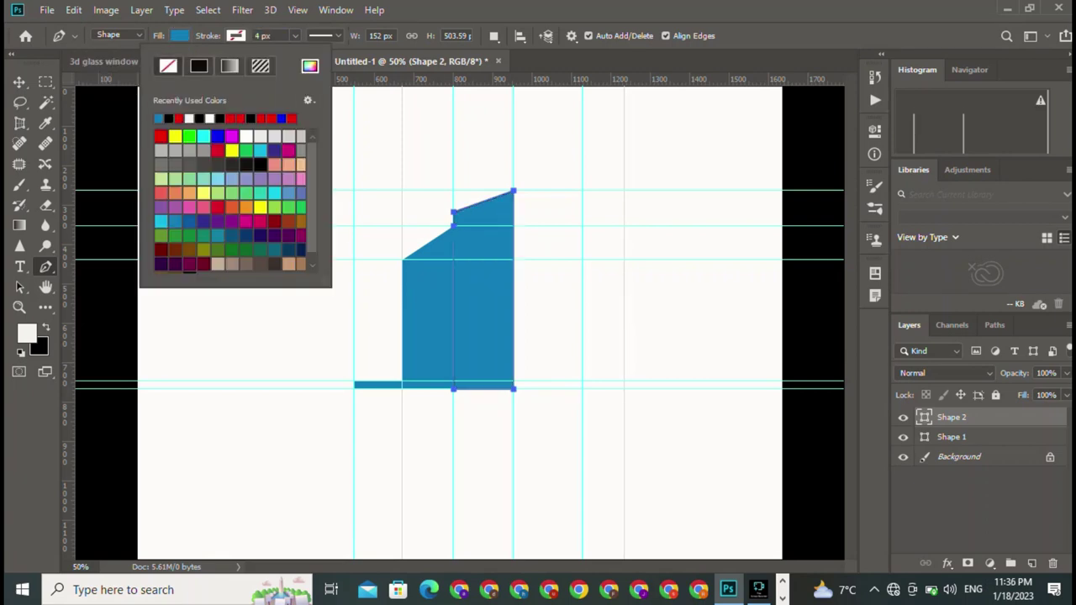
left_click(493, 35)
left_click(555, 111)
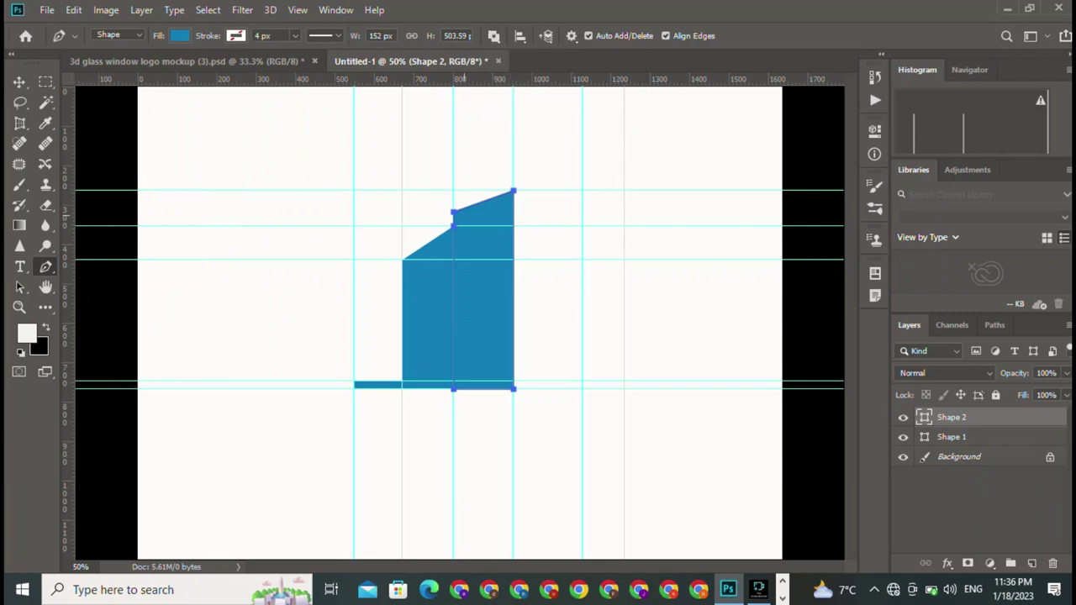
left_click(19, 81)
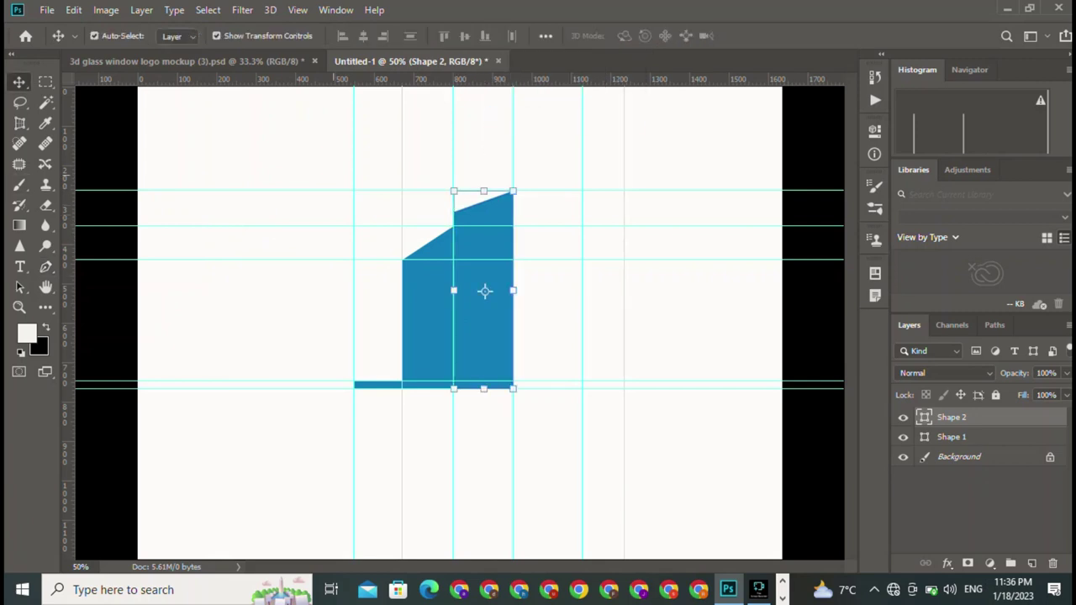
Set shapes to Combine and try anchor edits on the second block's bottom edge, undoing them.
left_click(45, 245)
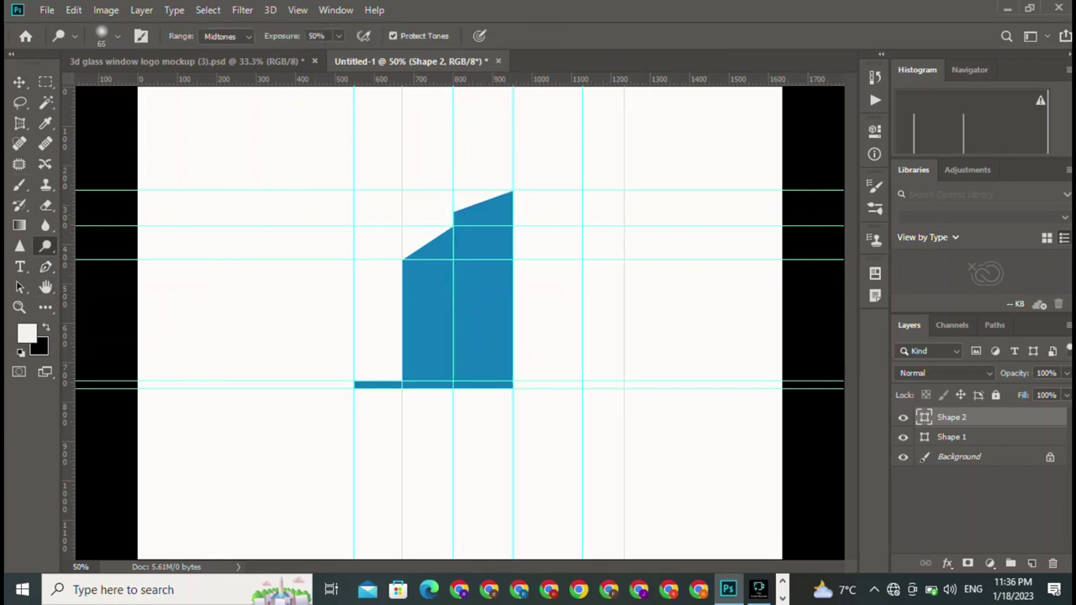
left_click(46, 266)
left_click(493, 35)
left_click(546, 70)
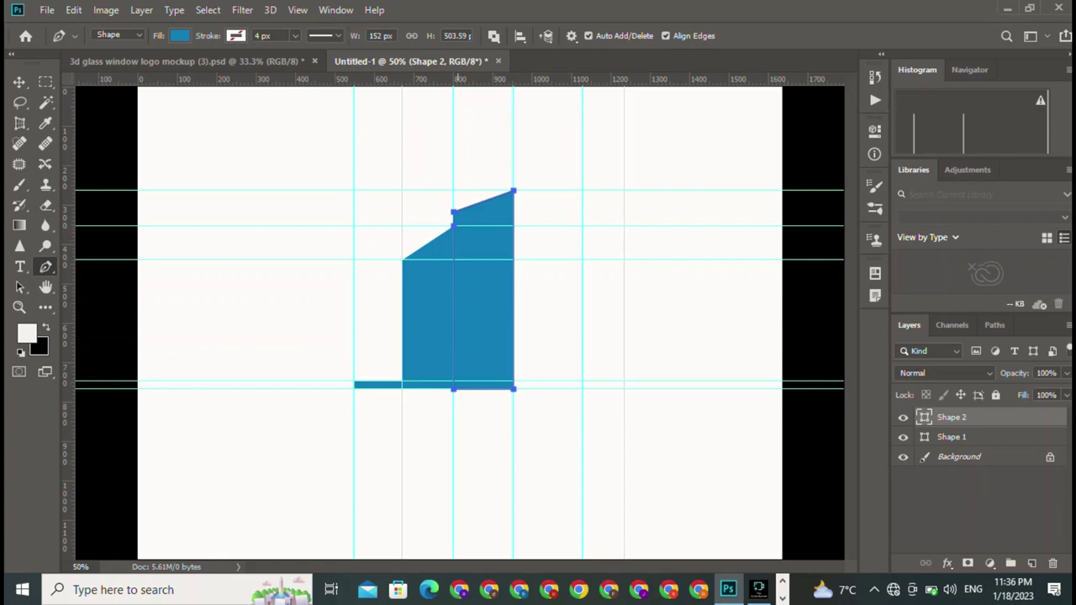
left_click(452, 389)
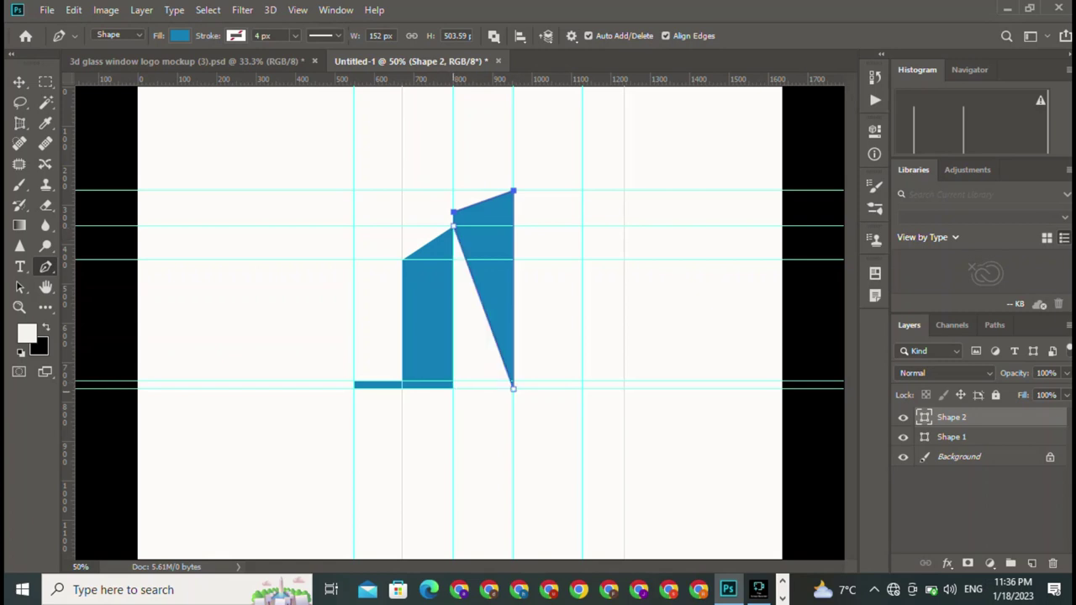
key("ctrl+z")
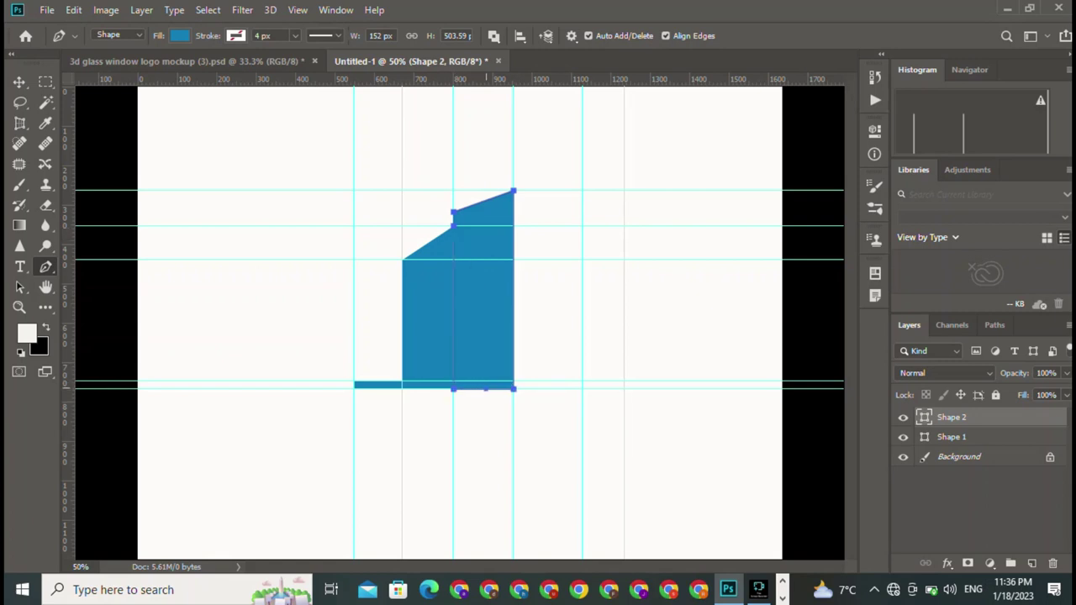
left_click(485, 388)
left_click(452, 388)
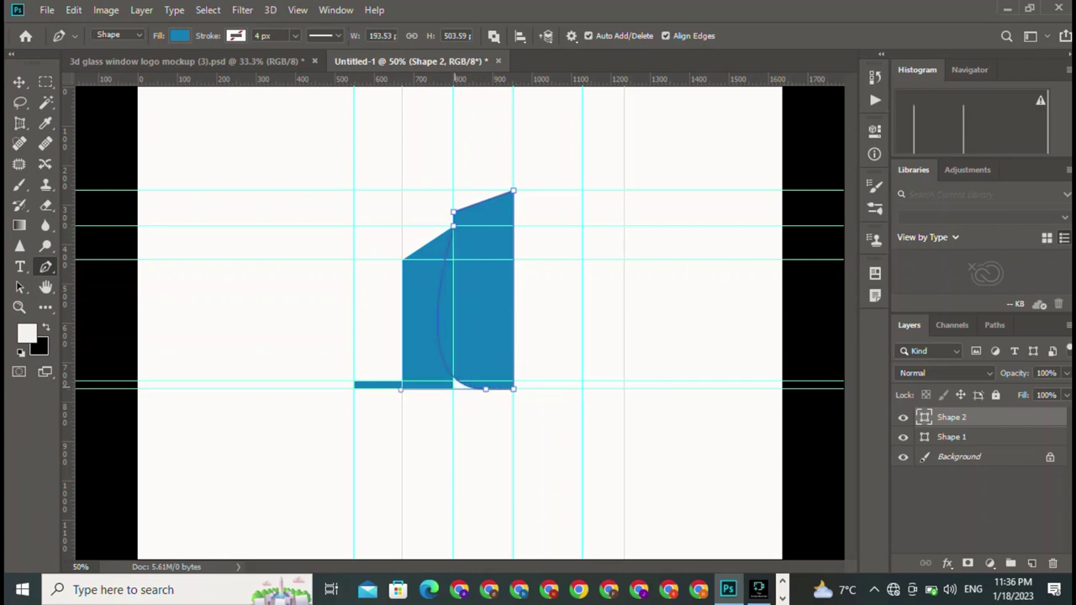
key("ctrl+z")
key("ctrl+z")
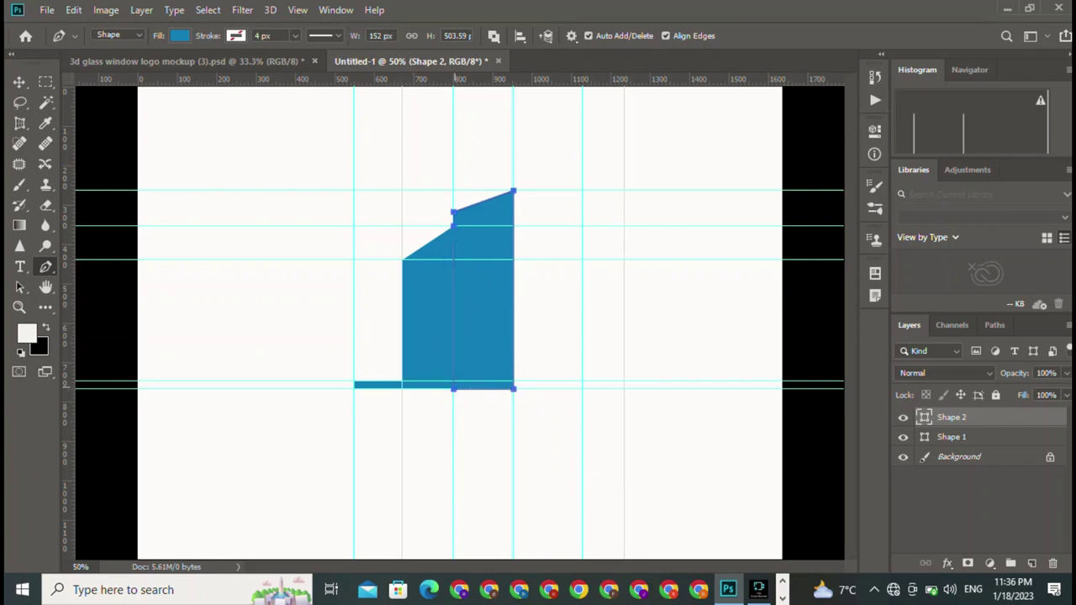
Choose Subtract Front Shape and nudge the second block a few pixels right.
left_click(493, 36)
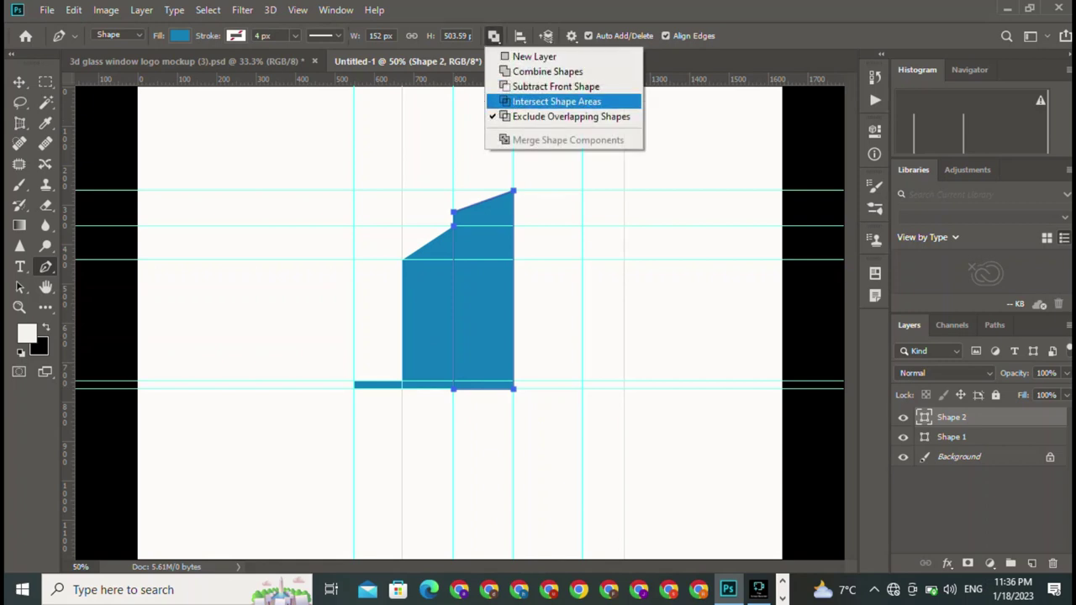
left_click(556, 86)
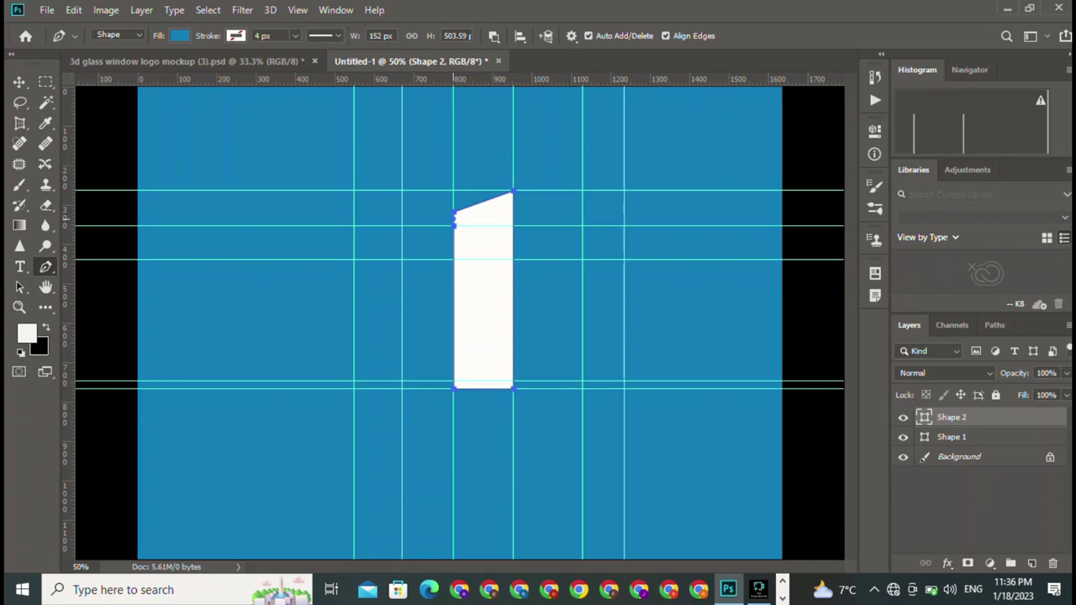
key("v")
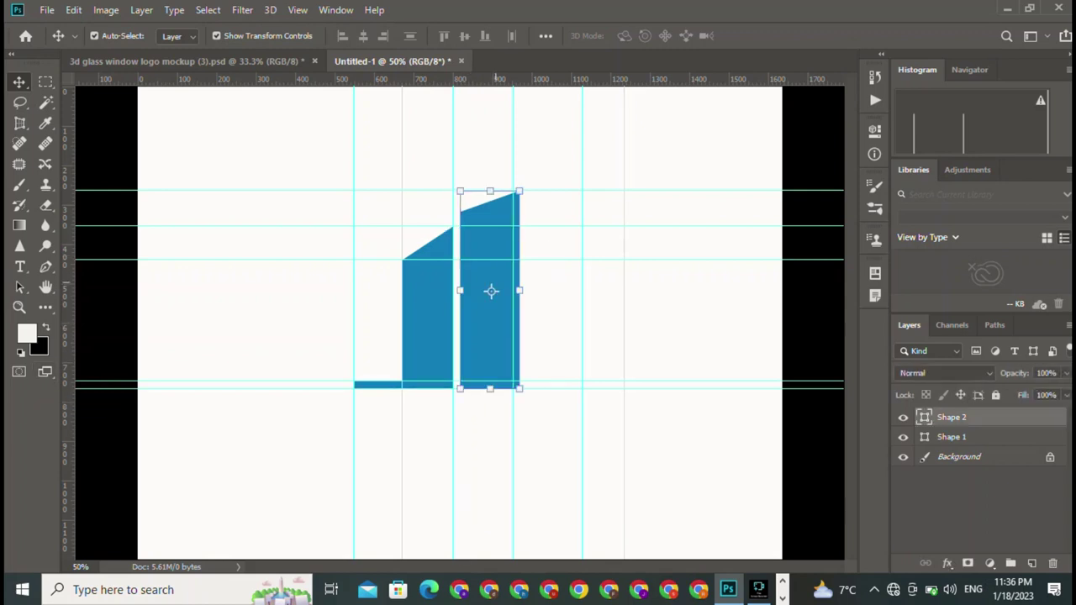
left_click_drag(490, 288, 485, 291)
Pen-draw a third, tallest slanted-roof block to the right of the second.
key("p")
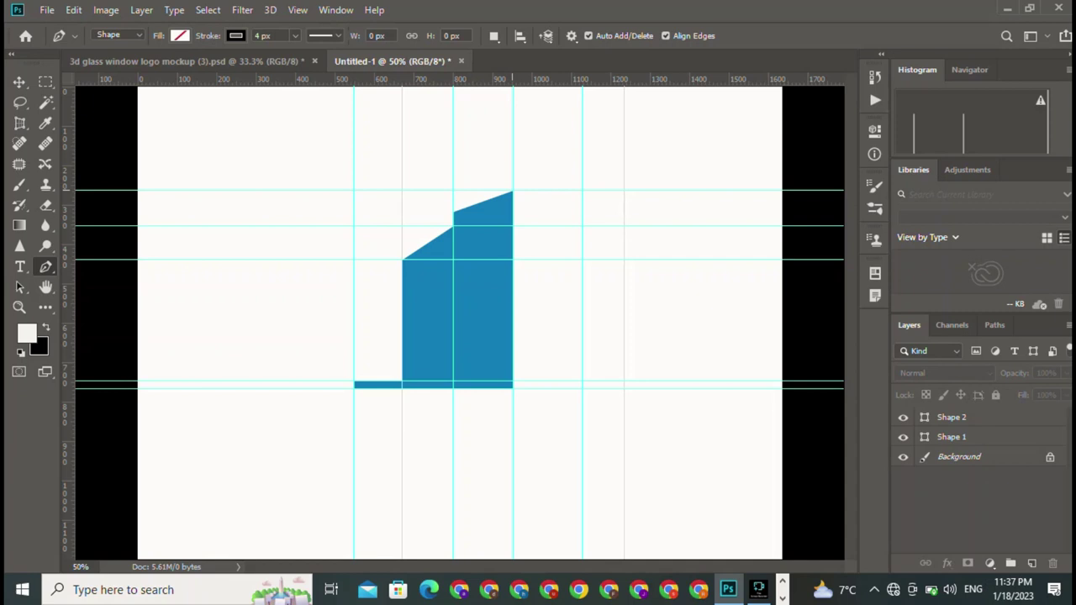
left_click(513, 192)
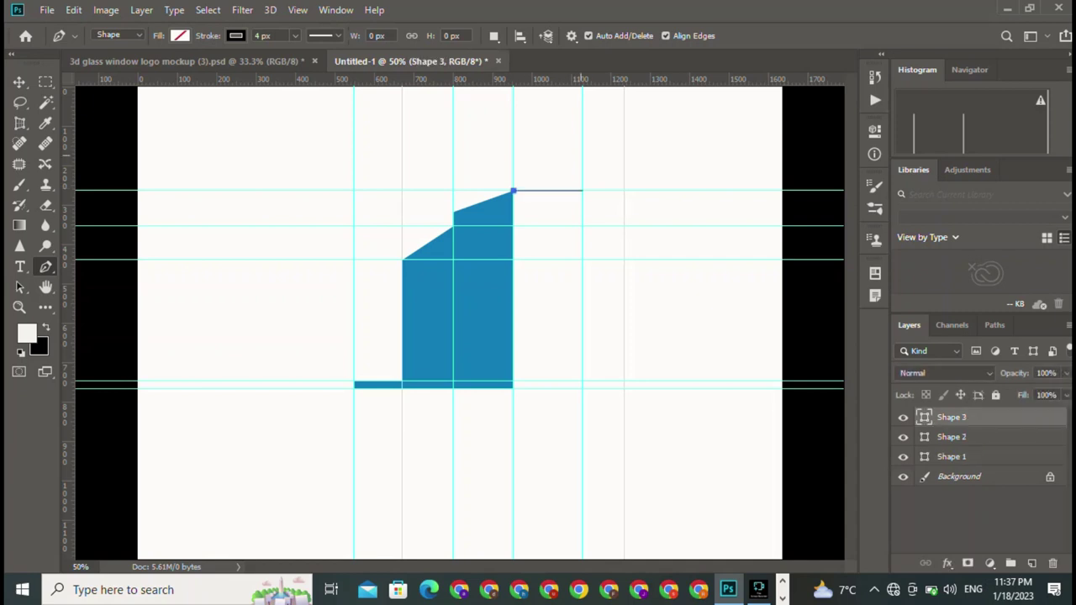
left_click(583, 148)
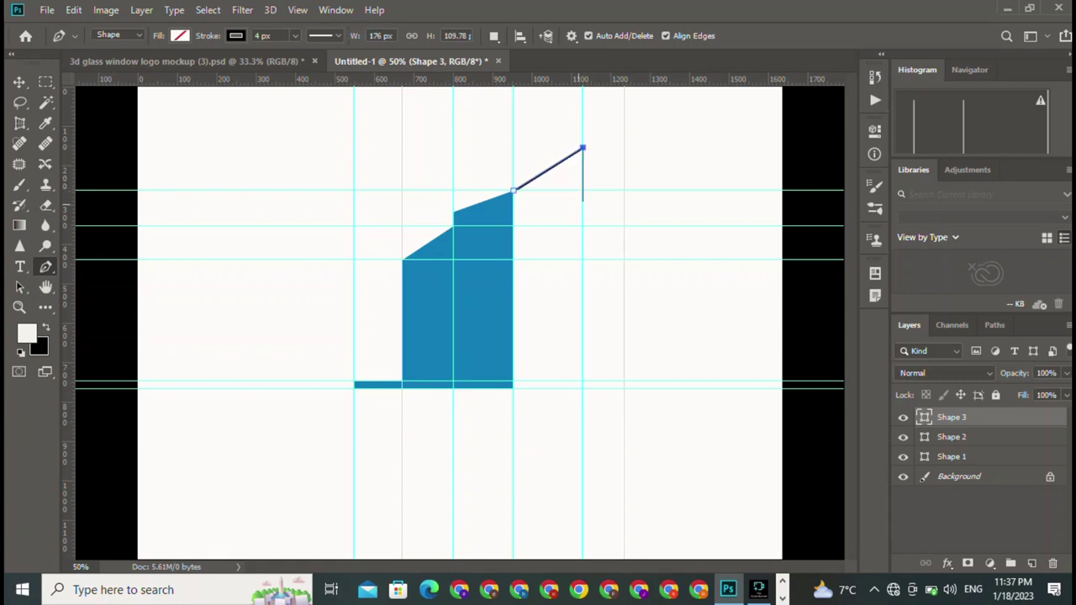
key("ctrl+z")
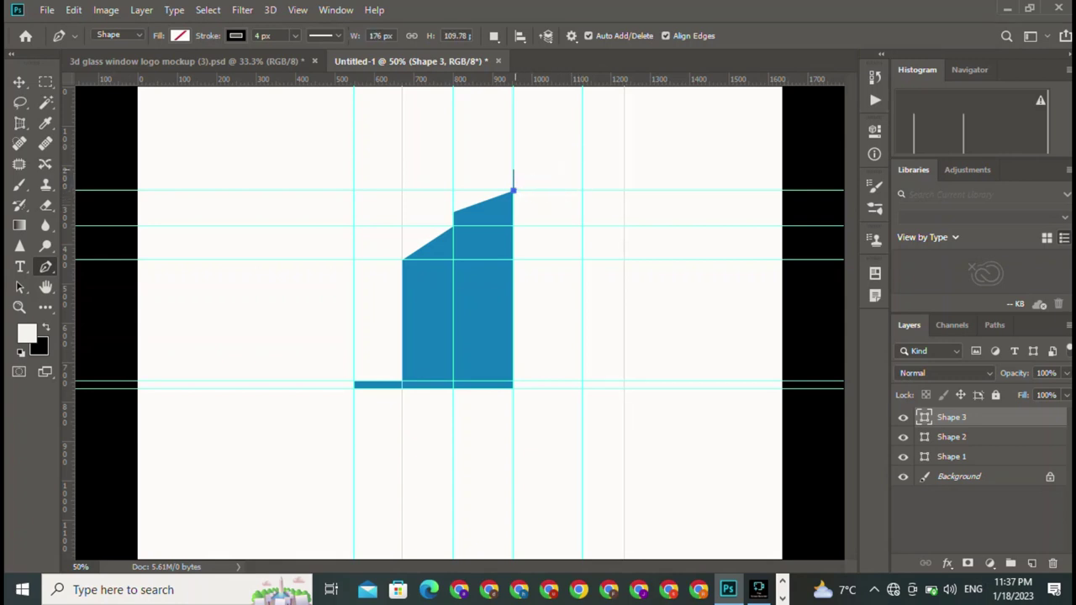
left_click(514, 173)
left_click(582, 149)
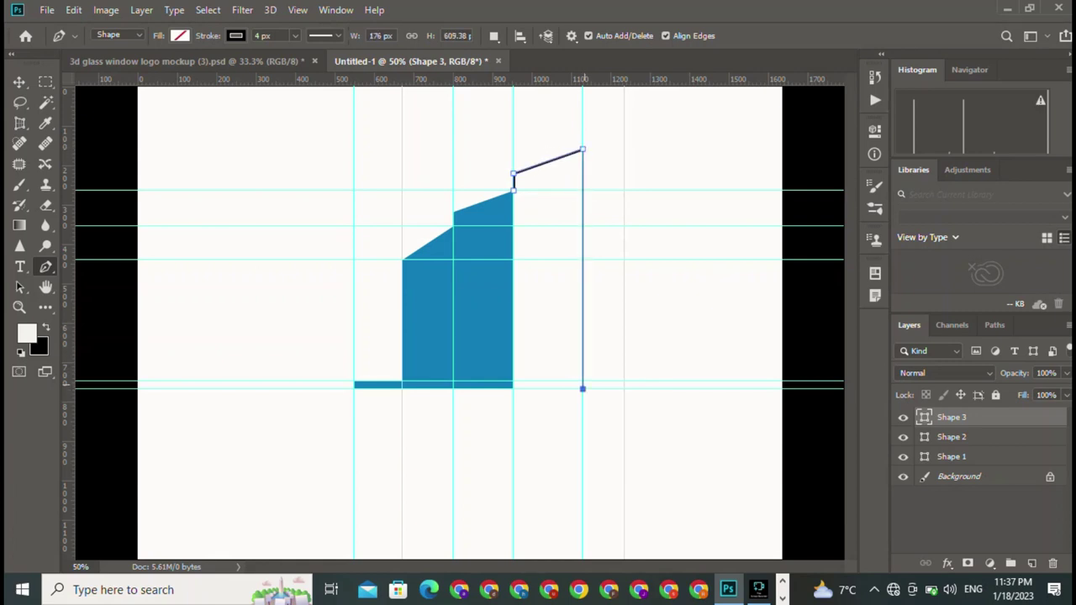
left_click(582, 388)
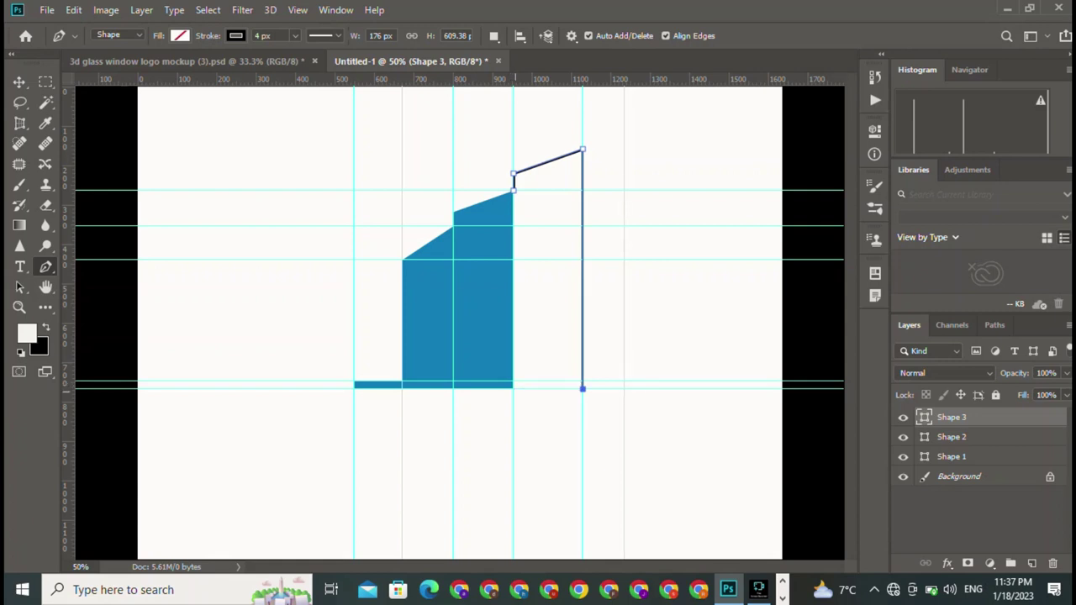
left_click(513, 388)
left_click(513, 192)
Fill the third block with the same blue and no stroke.
left_click(179, 35)
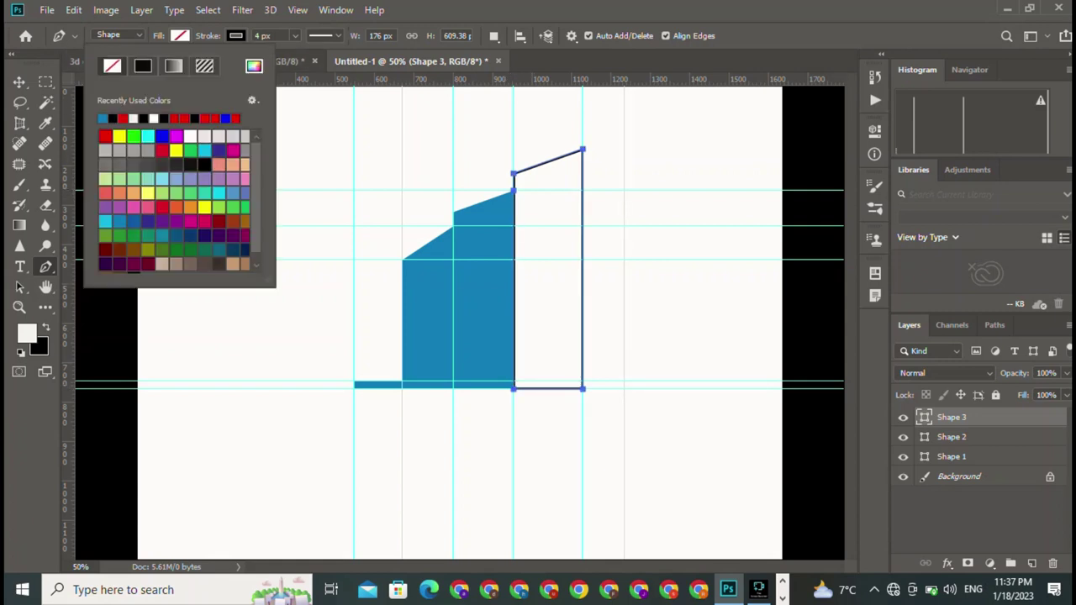
left_click(103, 118)
left_click(235, 35)
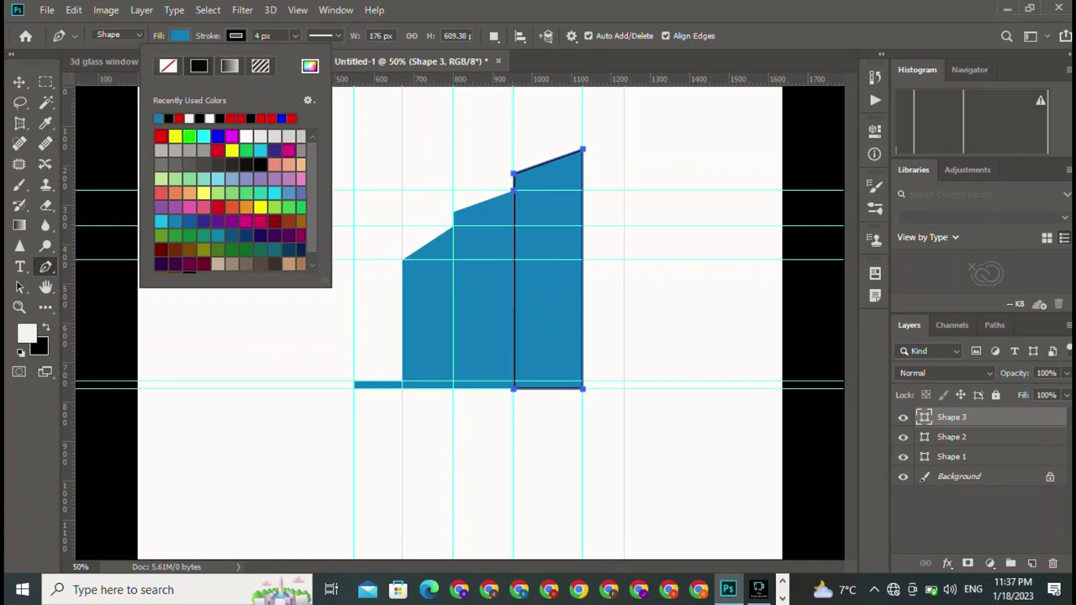
left_click(168, 65)
key("v")
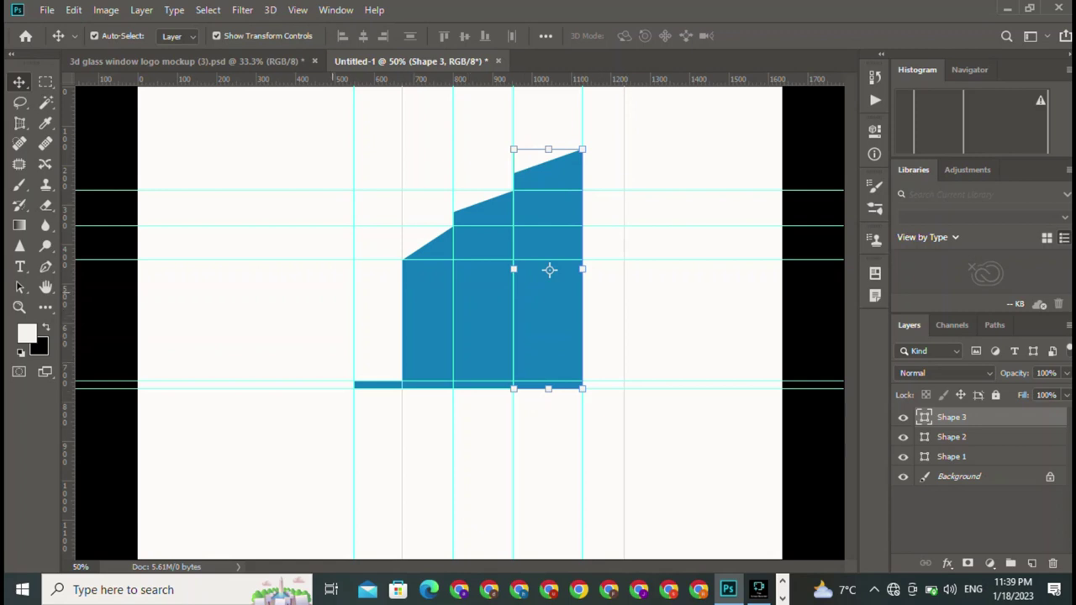
Move the third block right to leave a narrow gap; try deleting a corner point, then undo.
left_click_drag(549, 270, 564, 270)
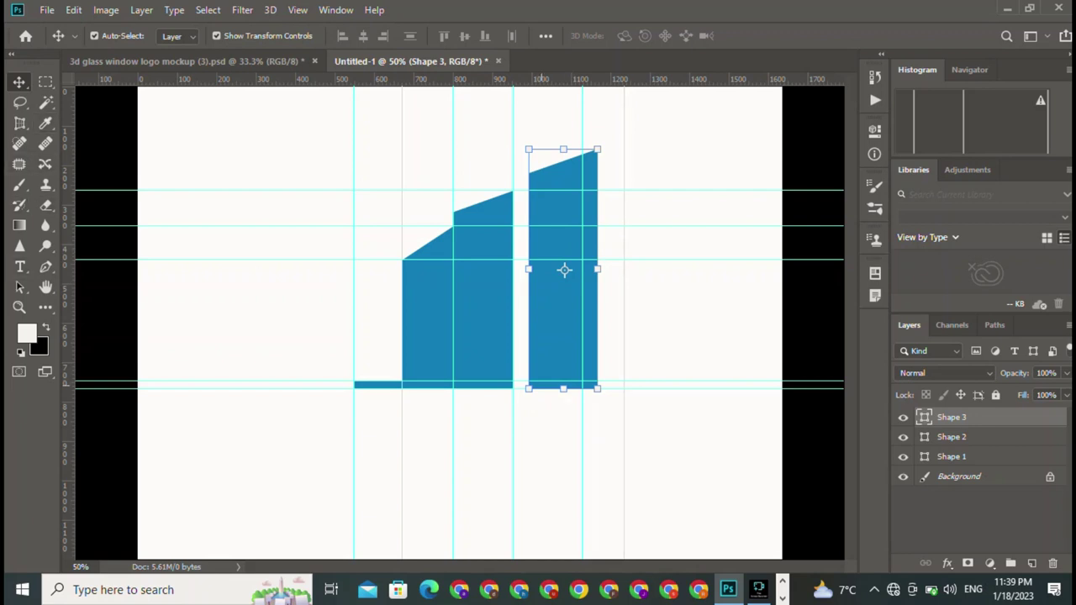
left_click(45, 266)
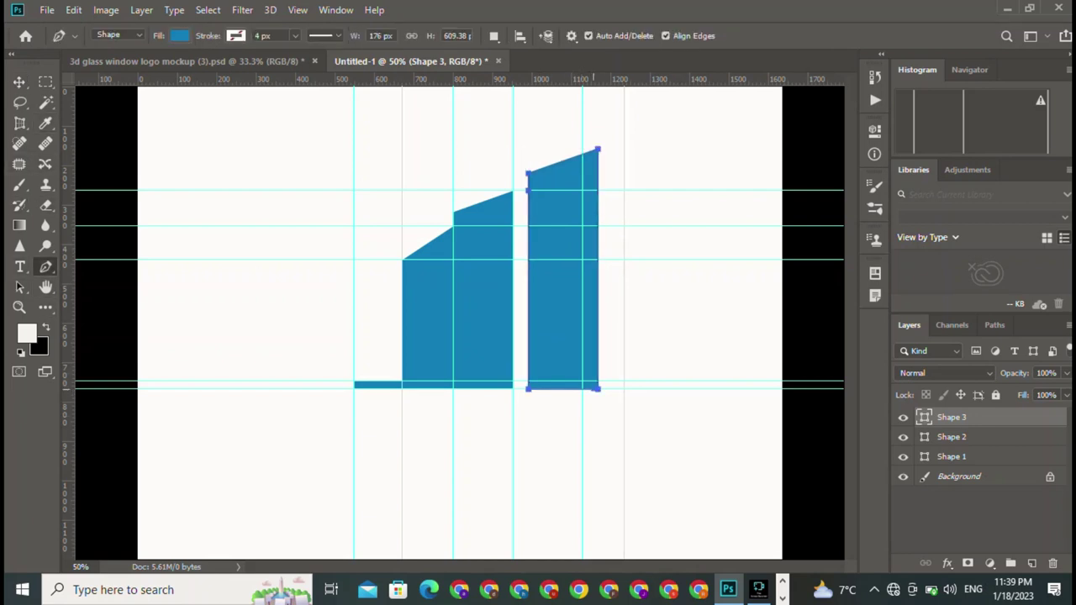
left_click(598, 388)
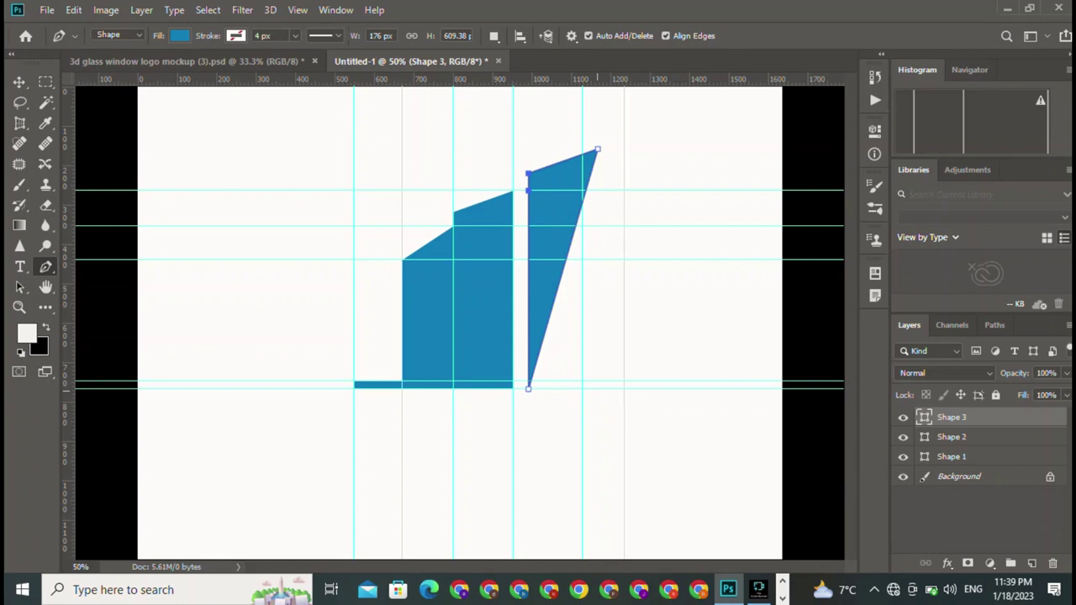
key("ctrl+z")
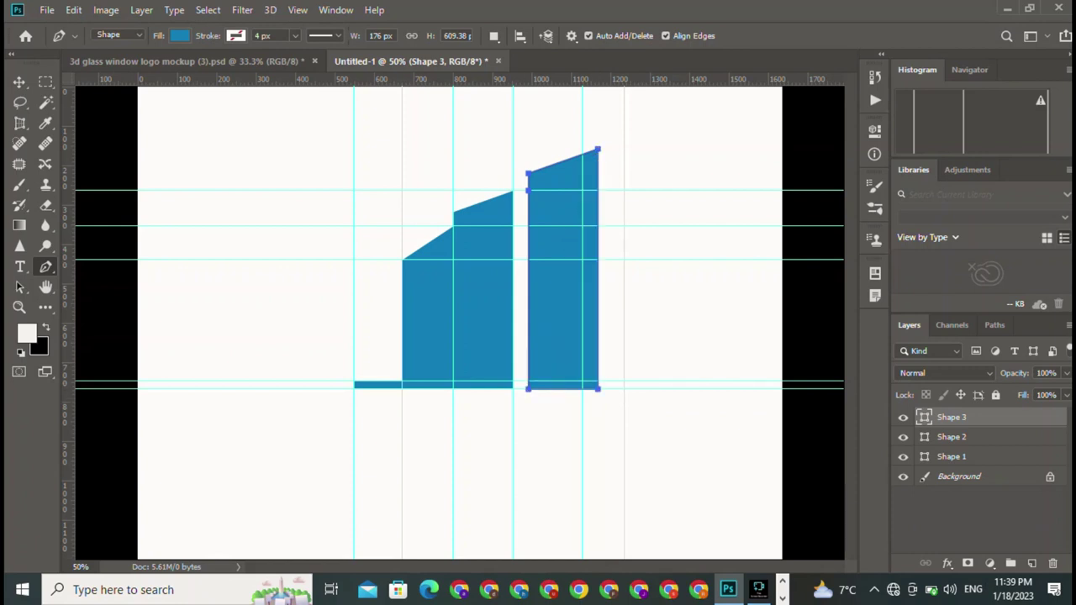
Try Subtract Front Shape anchor edits, then set new shapes to go on a new layer.
left_click(493, 35)
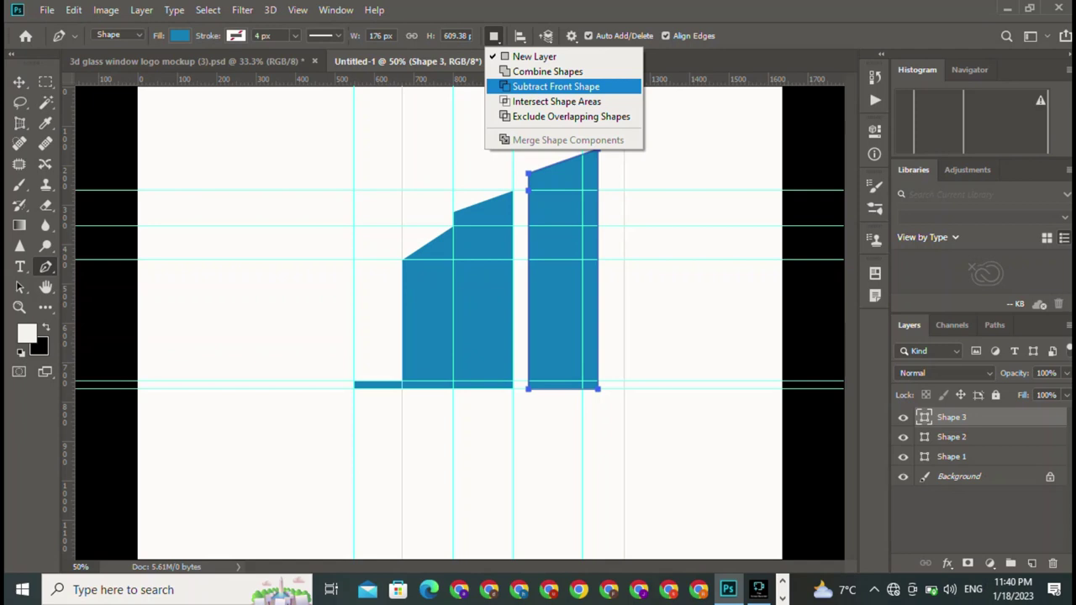
left_click(554, 86)
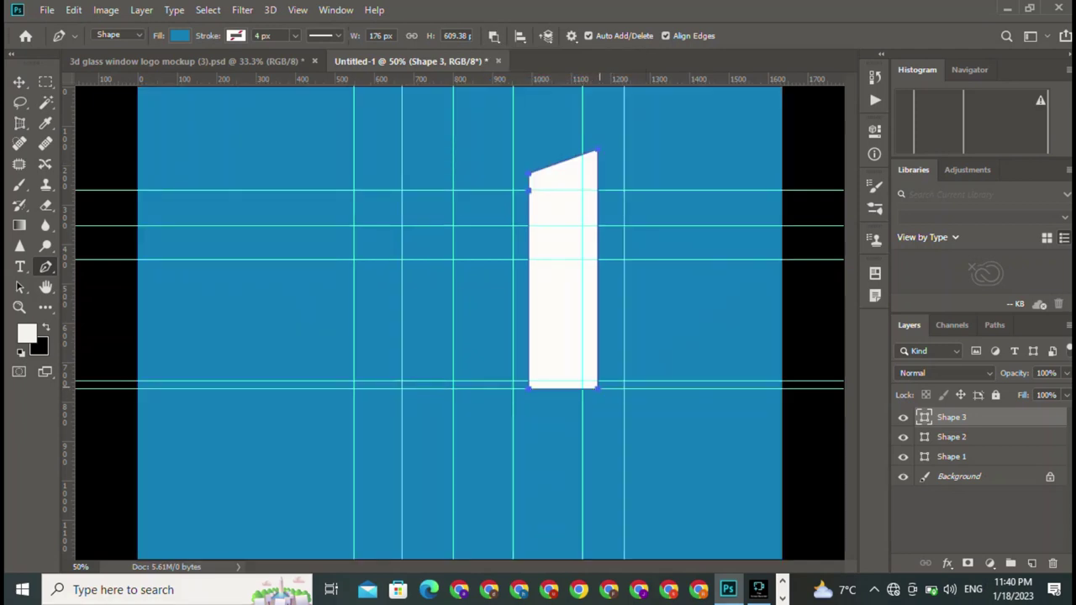
left_click(528, 389)
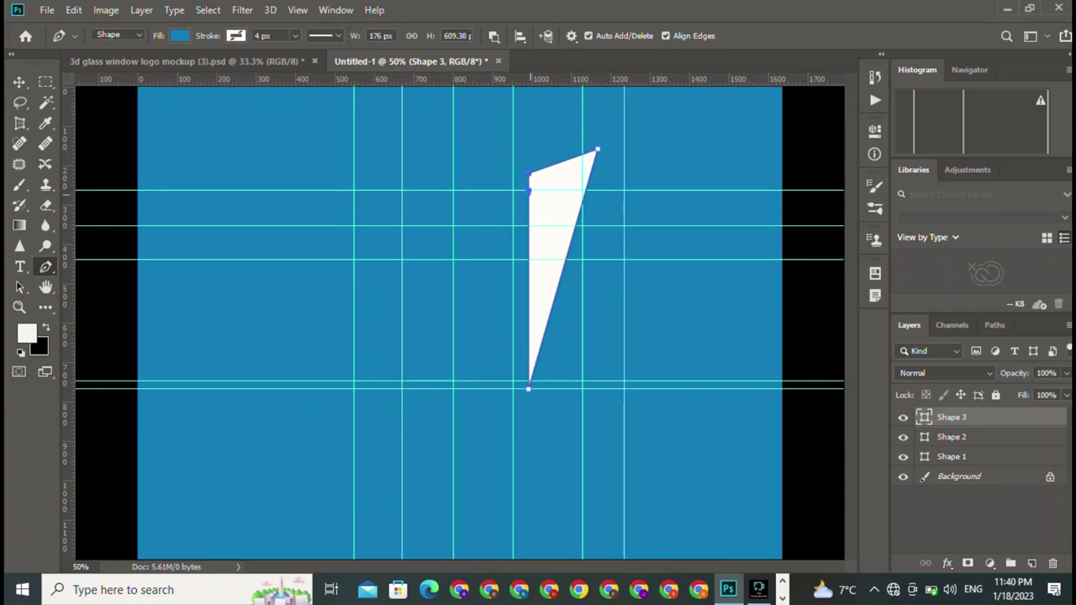
left_click(527, 174)
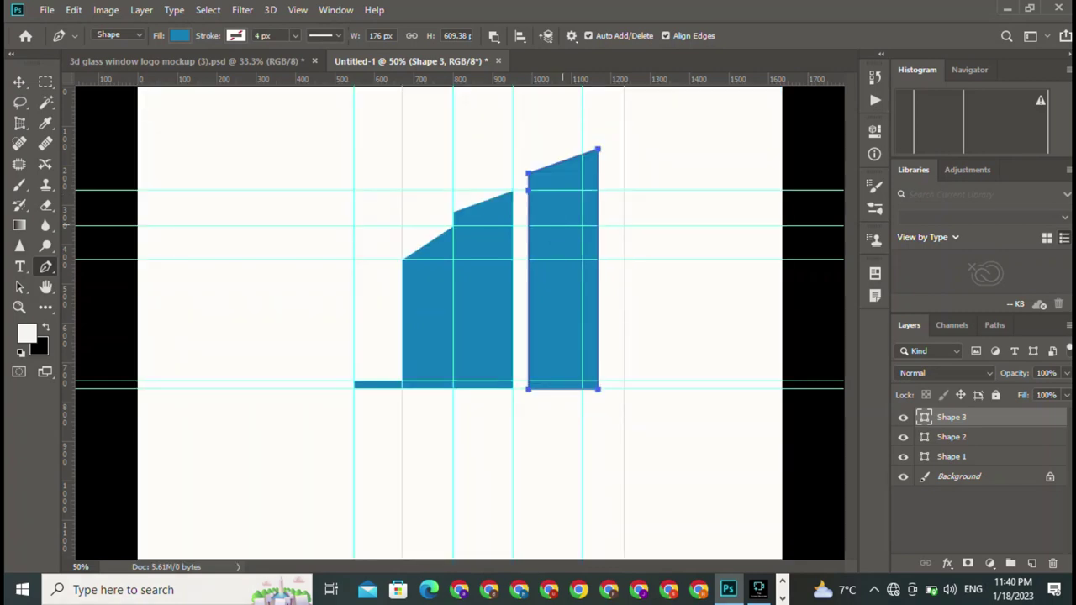
left_click(493, 35)
left_click(521, 56)
right_click(46, 267)
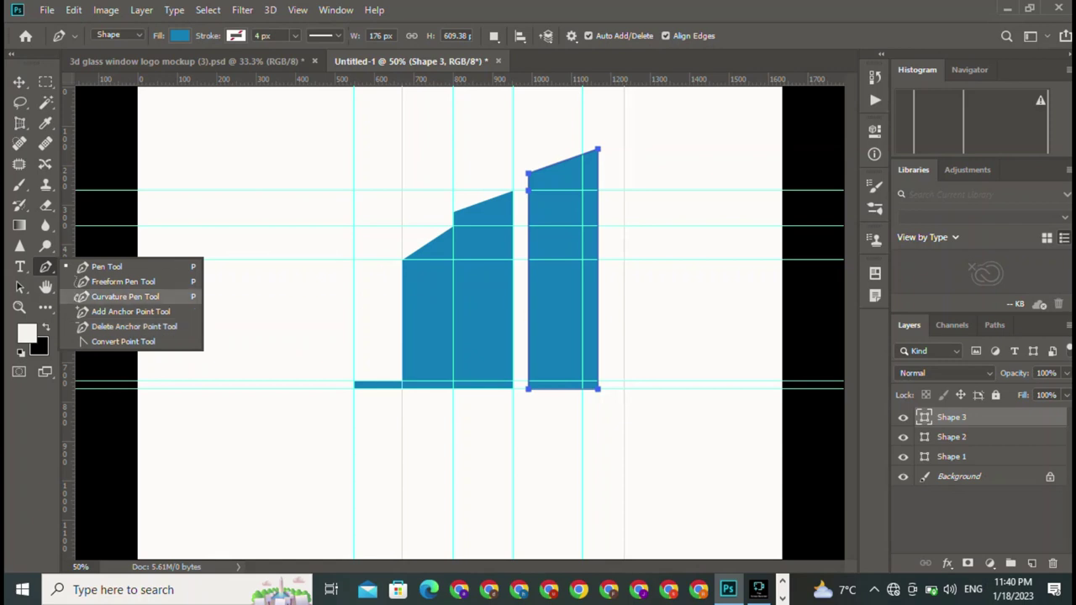
Choose the Background Eraser, rasterize the Shape 3 layer, and set a large hard brush.
left_click(107, 266)
left_click(45, 206)
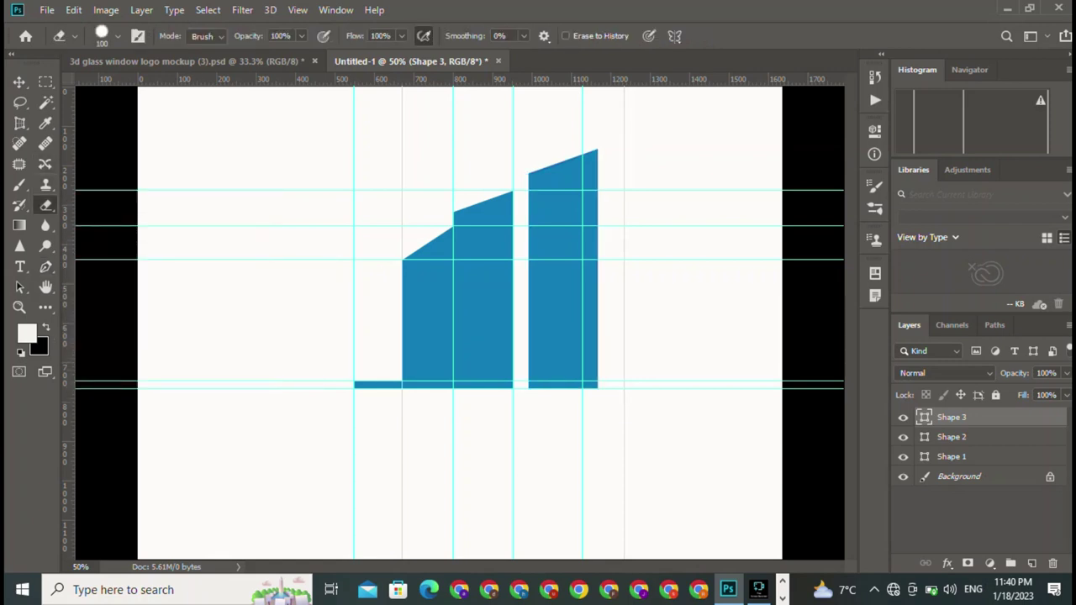
right_click(46, 205)
left_click(126, 219)
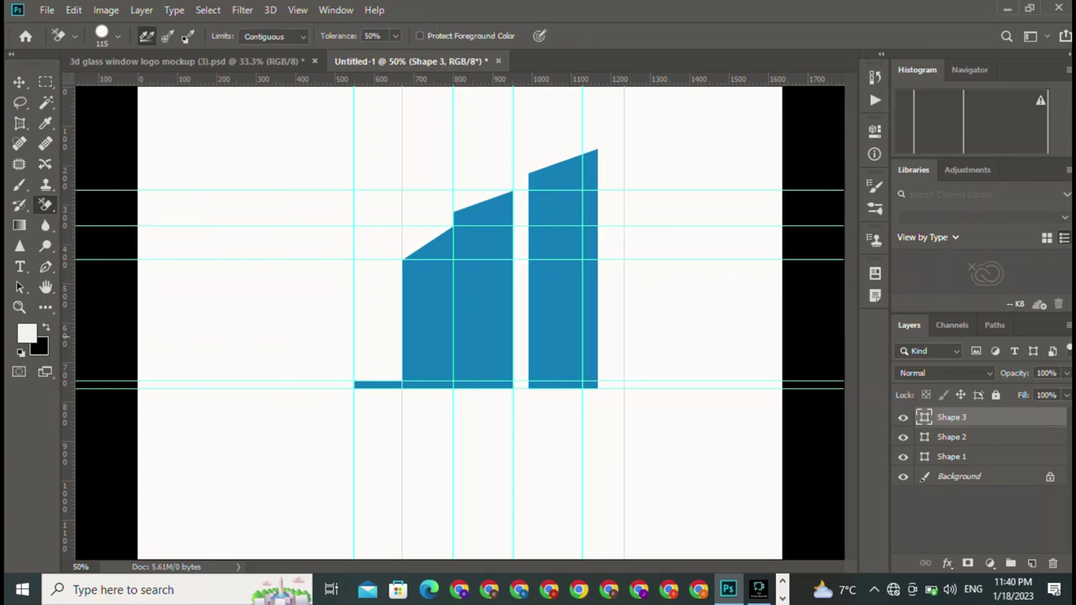
right_click(985, 416)
left_click(806, 238)
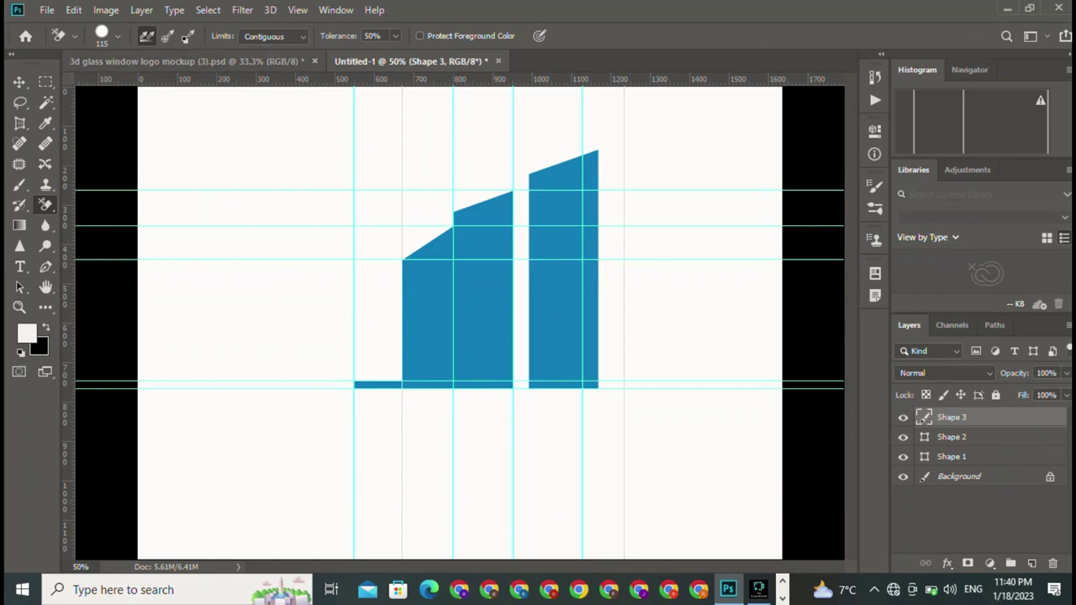
left_click(118, 35)
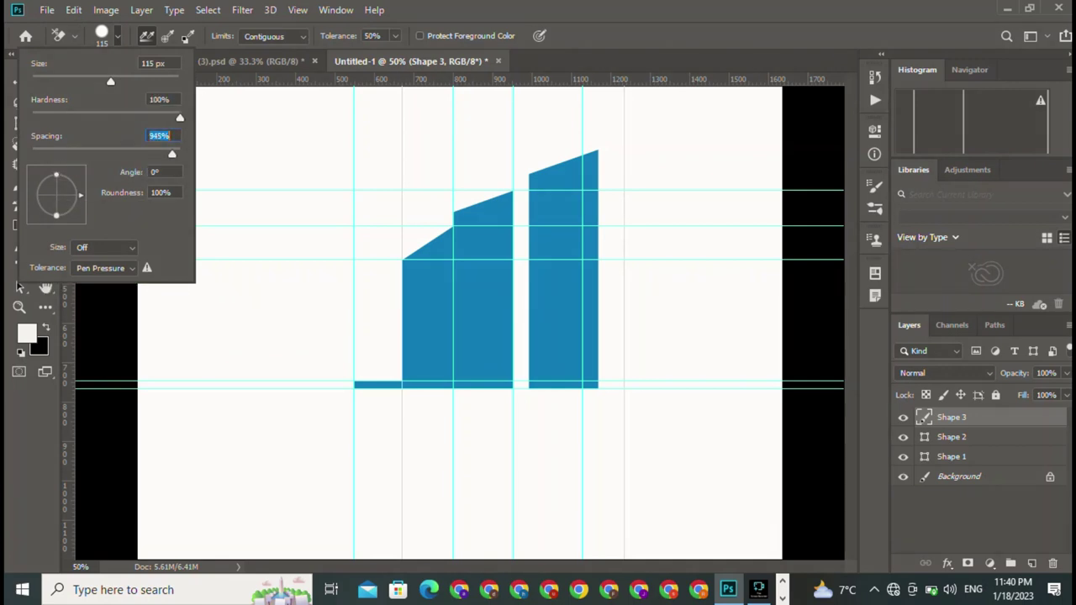
key("Return")
Erase rounded bites from the bottom of the tallest blue bar.
left_click(543, 365)
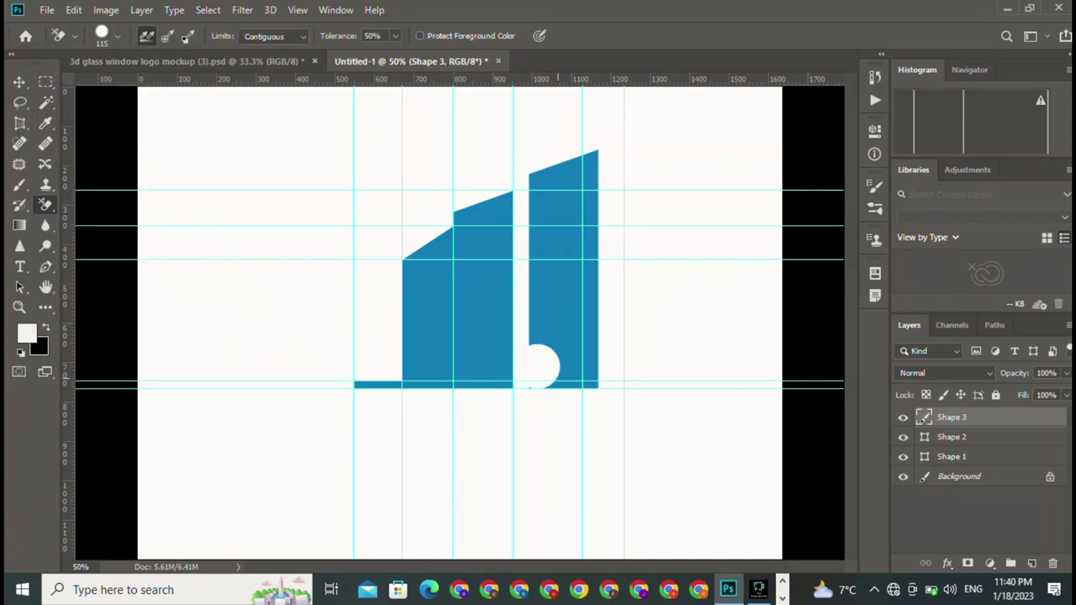
mouse_move(543, 364)
left_mouse_down()
mouse_move(565, 380)
mouse_move(588, 366)
mouse_move(552, 337)
mouse_move(541, 311)
mouse_move(568, 374)
left_mouse_up()
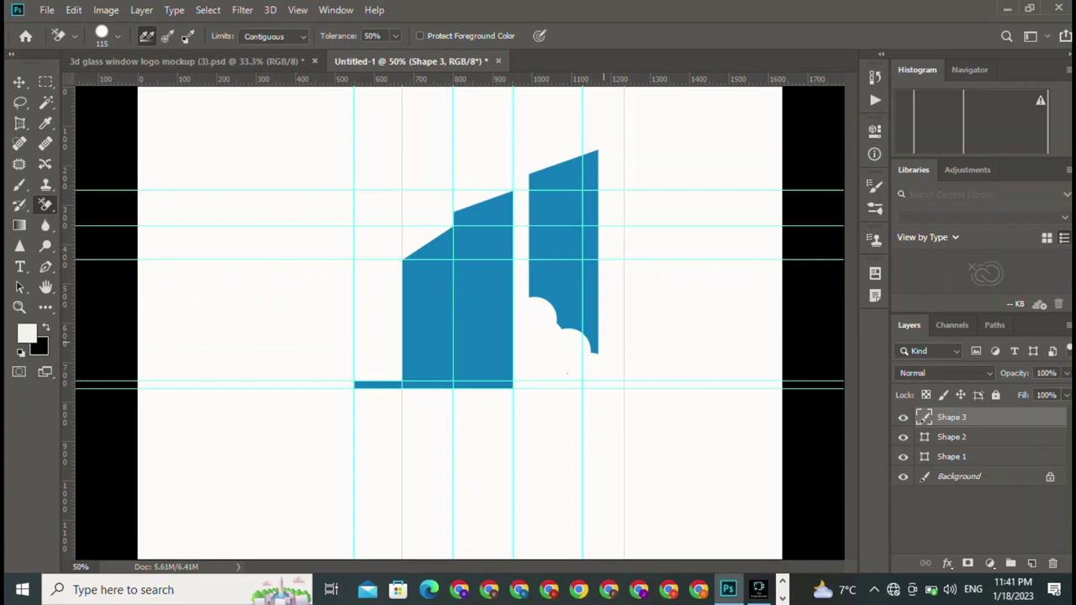
left_click(600, 353)
left_click(580, 321)
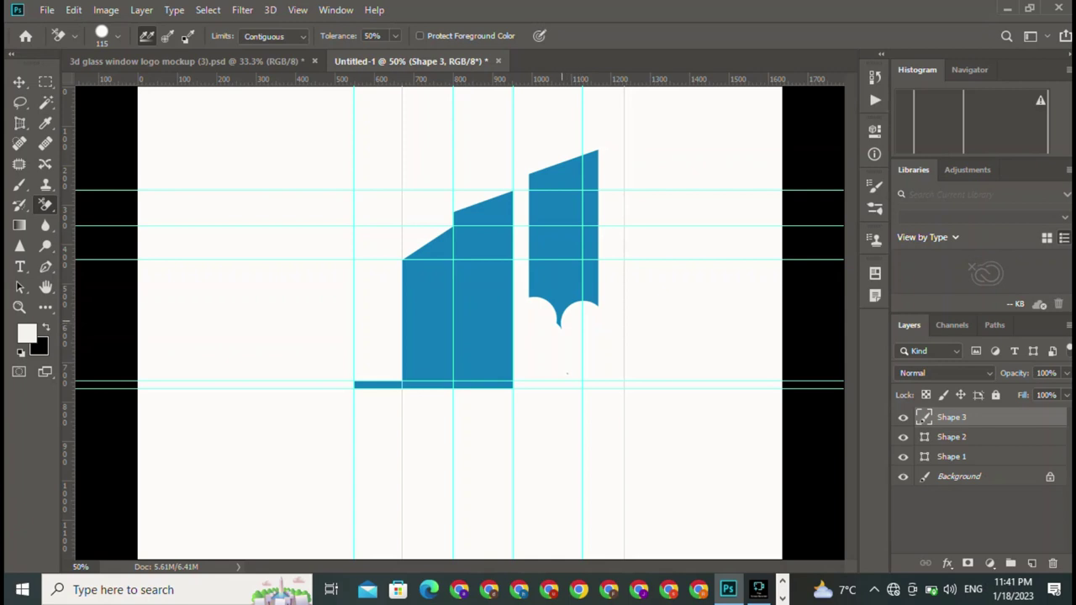
left_click(563, 320)
Try the Magic Eraser on the whole bar, then undo back through several erase steps.
left_click(74, 35)
left_click(74, 36)
right_click(45, 204)
left_click(101, 220)
left_click(564, 226)
key("ctrl+z")
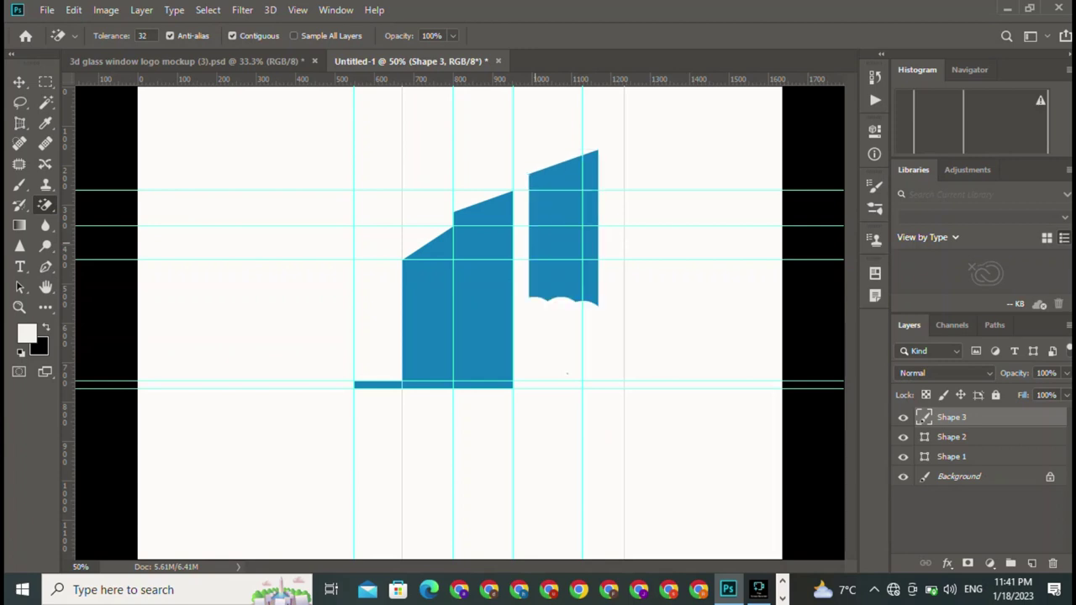
key("ctrl+z")
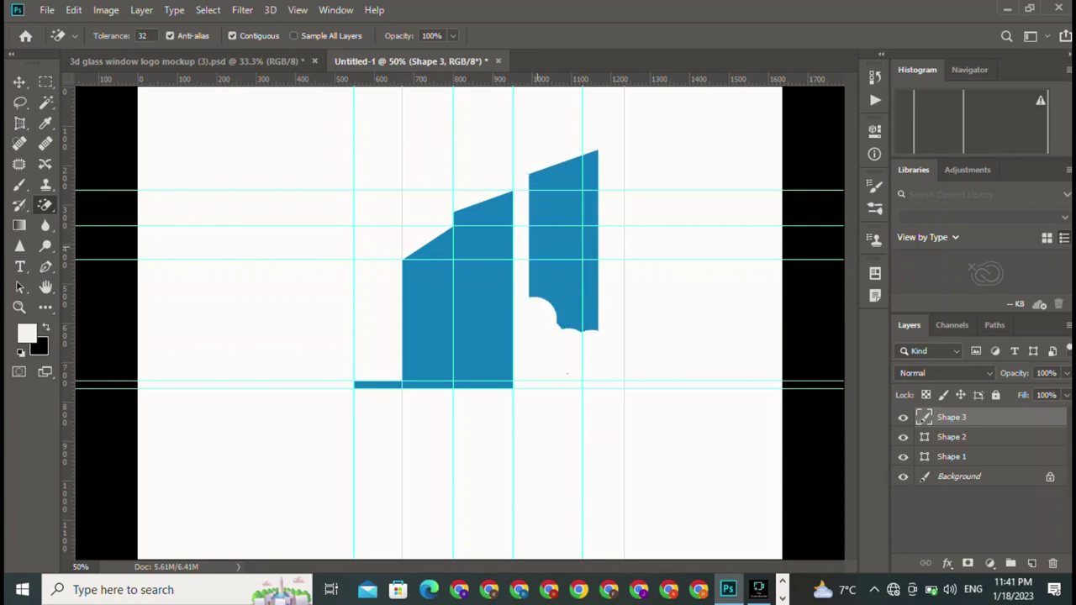
key("ctrl+z")
key("ctrl+z")
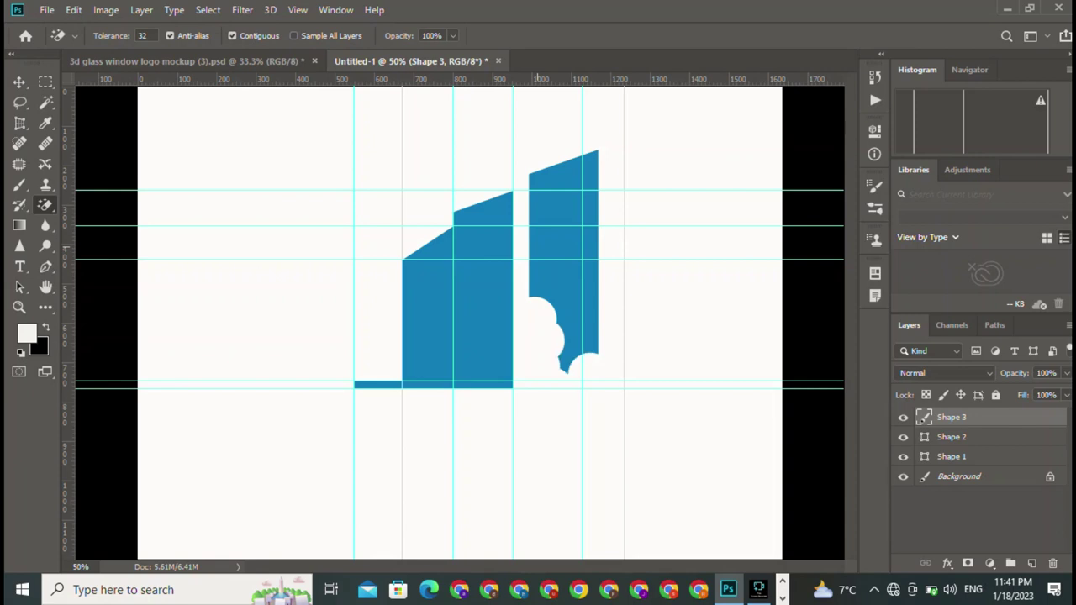
key("ctrl+z")
key("ctrl+z")
Pause and resume Fine Screen Recorder from its taskbar icon, returning to Photoshop.
left_click(758, 589)
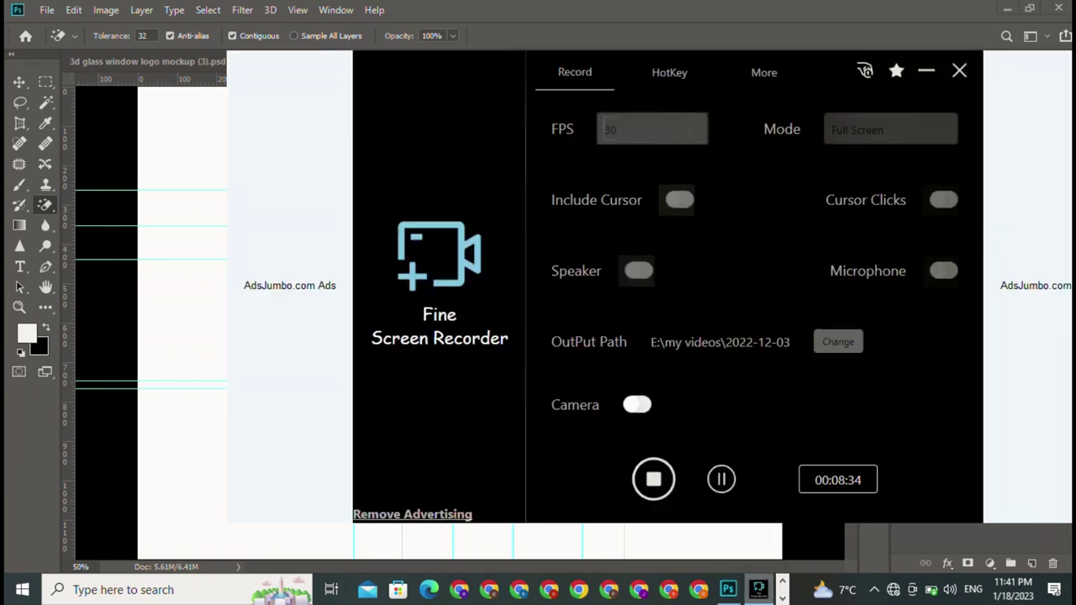
left_click(758, 589)
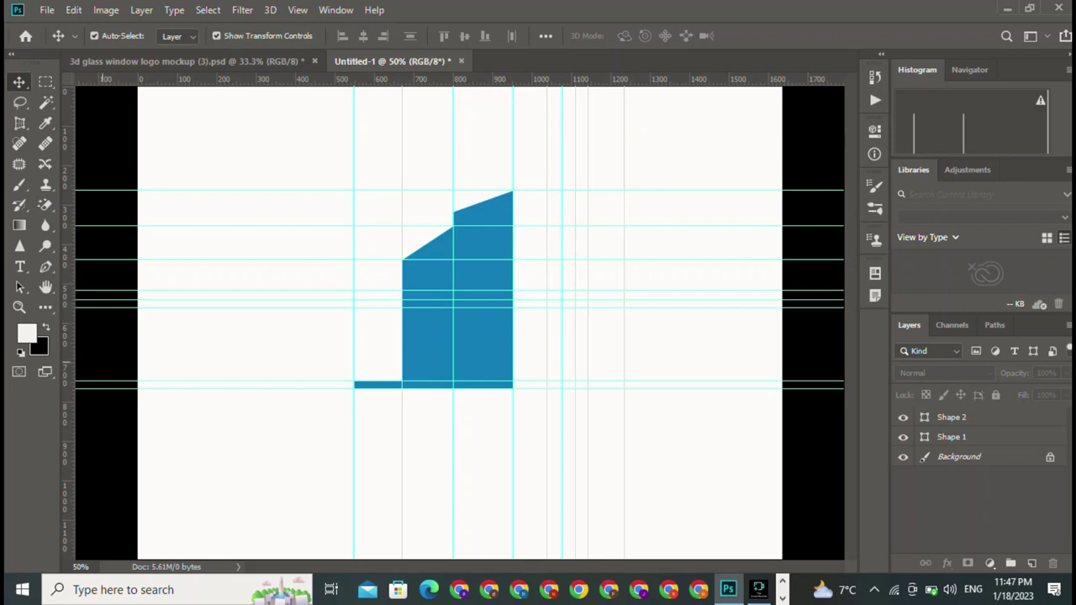
Add three horizontal guides across the blocks, including ones at 619.5 and 647.5 px, and zoom to 66.7%.
left_click_drag(452, 79, 632, 322)
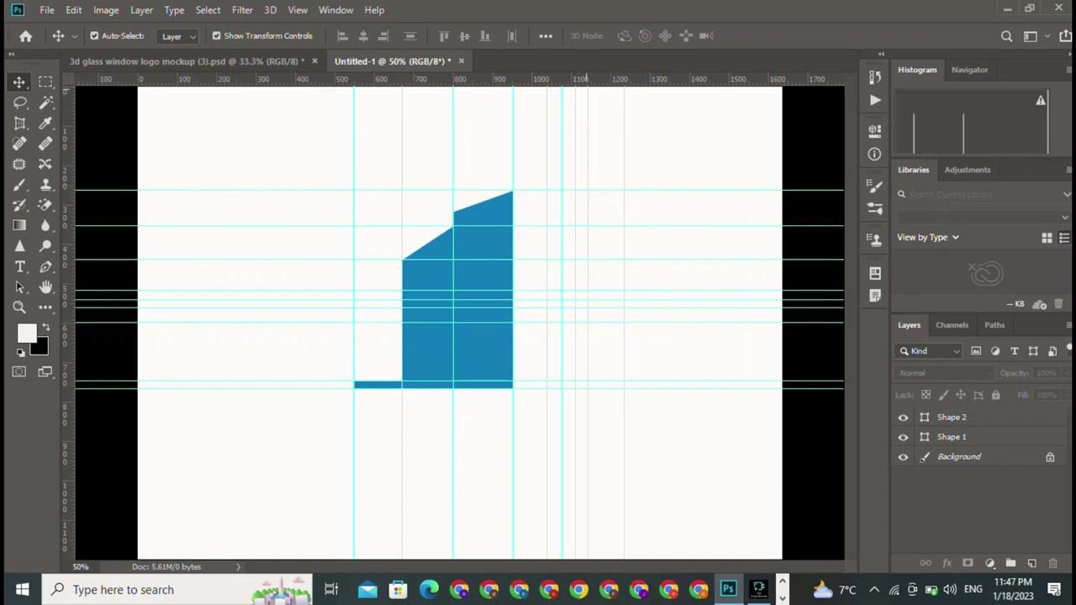
left_click_drag(620, 79, 658, 368)
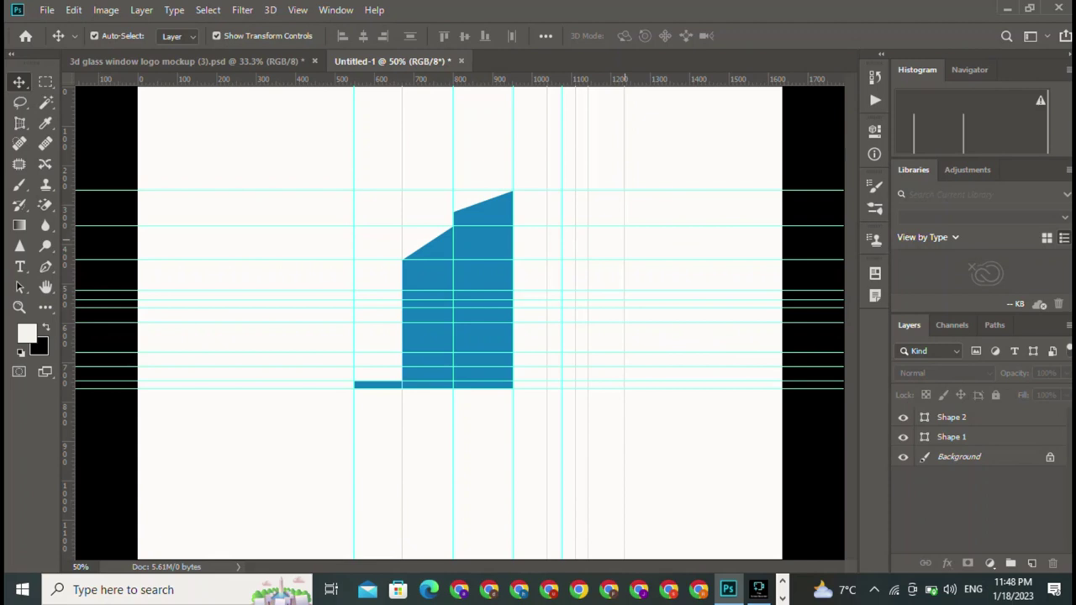
left_click_drag(619, 79, 645, 338)
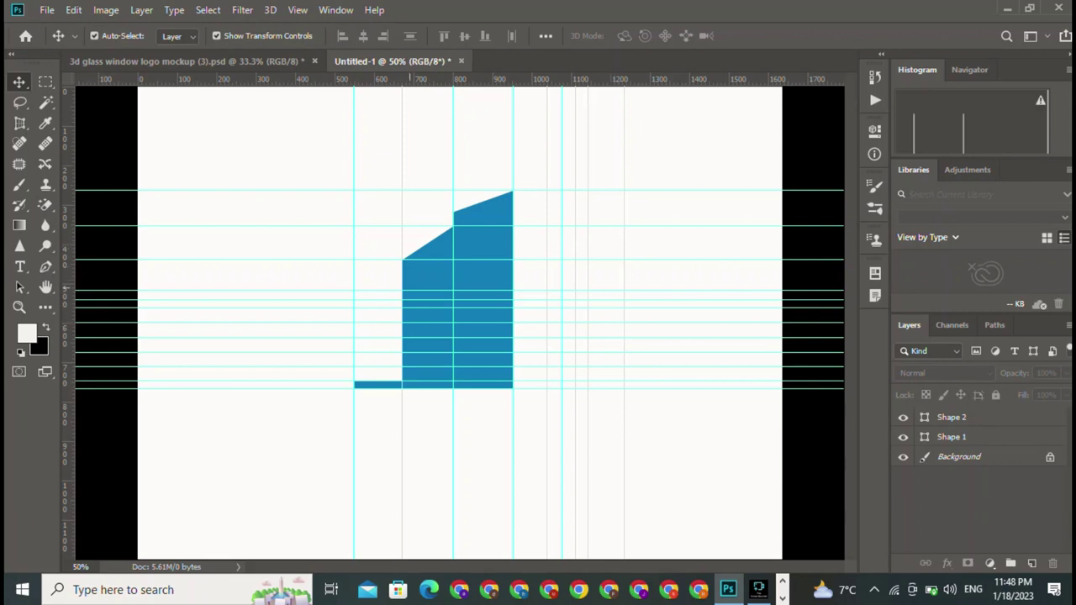
key("ctrl+plus")
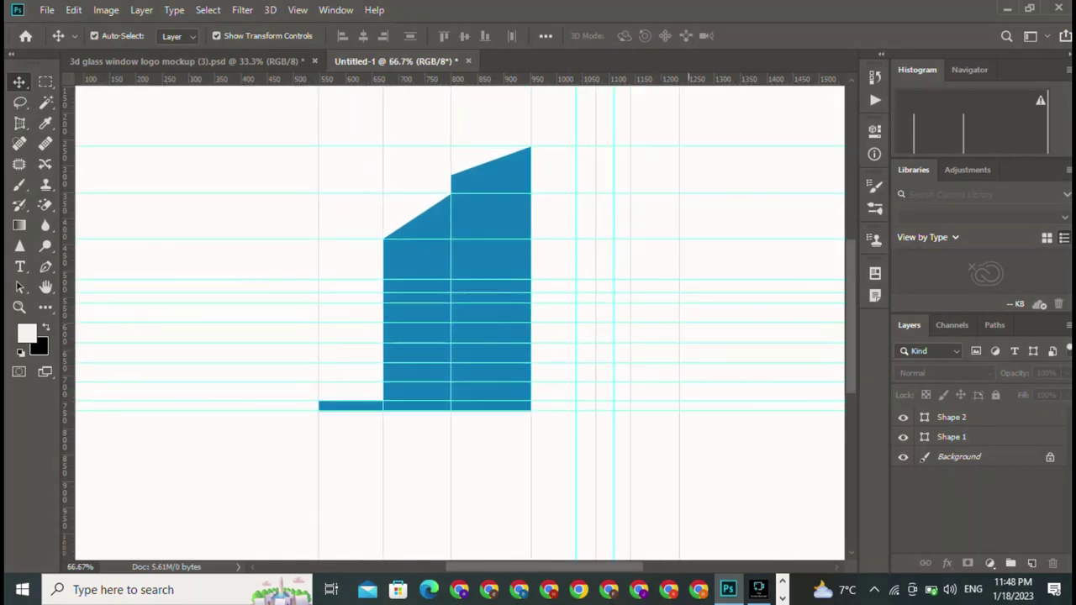
Pen-draw a narrow tower with a raised slanted top beside the middle block.
left_click(45, 266)
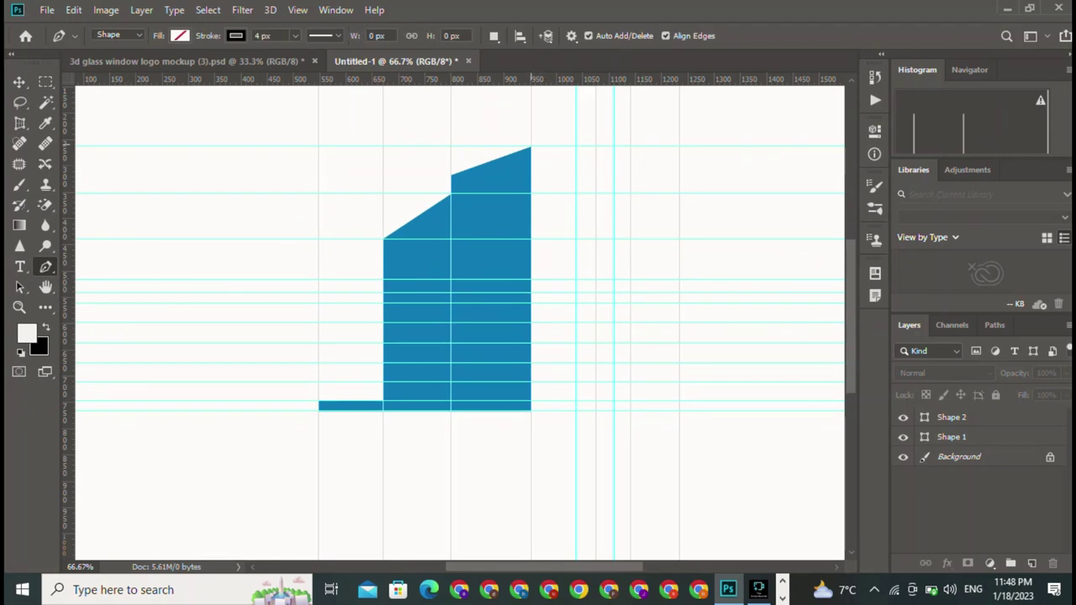
left_click(530, 147)
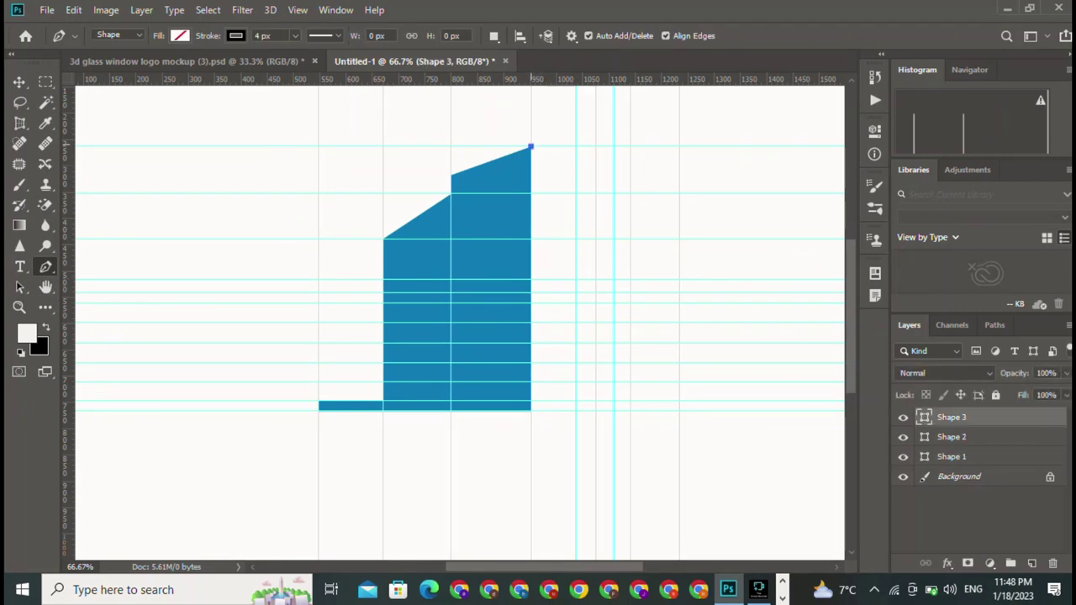
left_click(530, 98)
left_click_drag(530, 99, 437, 253)
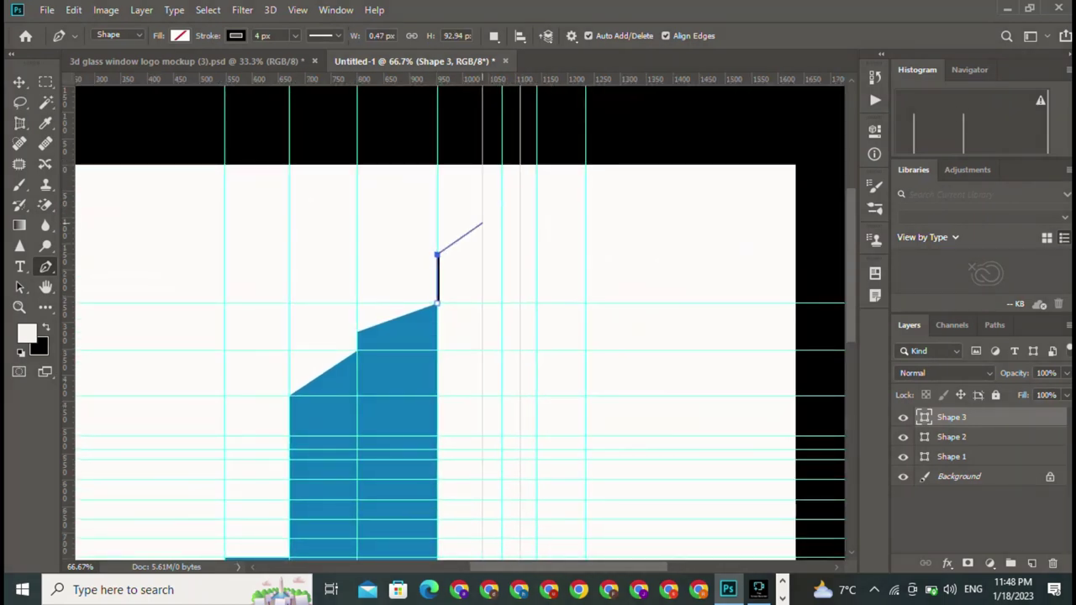
left_click(482, 224)
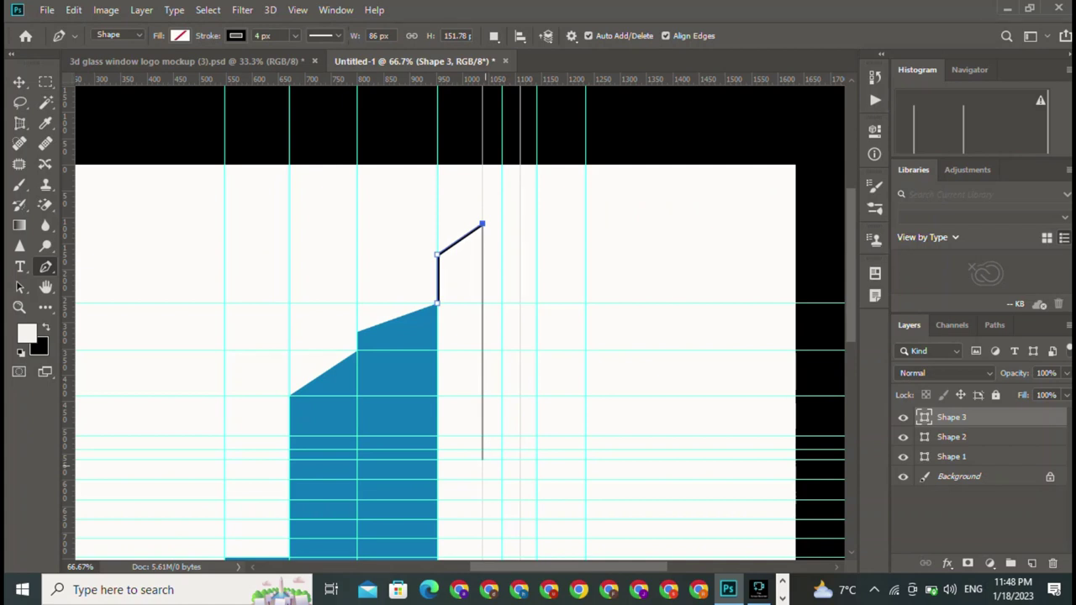
left_click(481, 460)
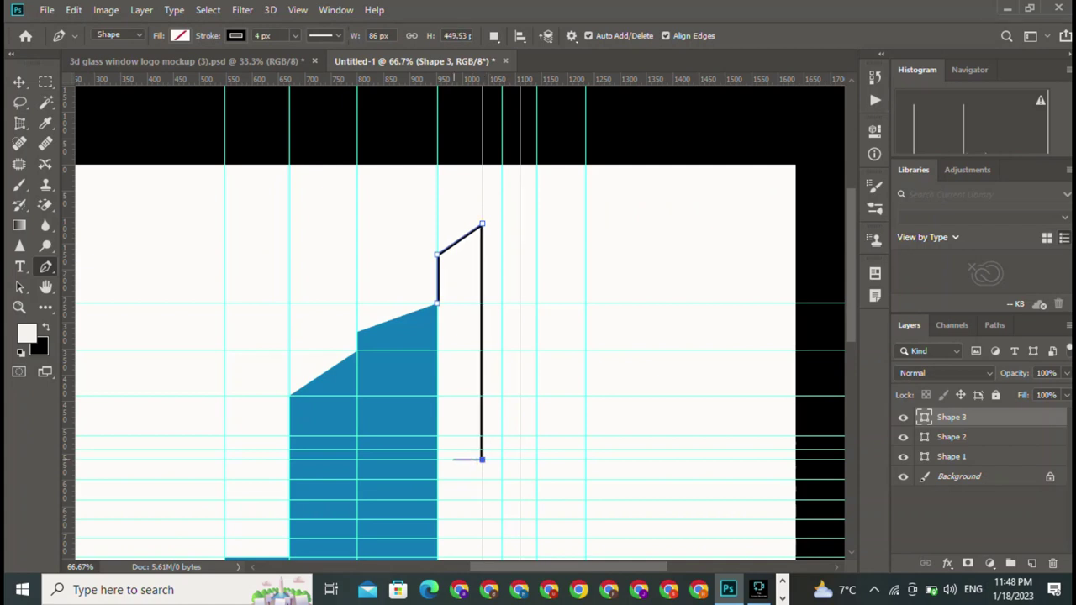
left_click(482, 460, "alt")
left_click(456, 435)
left_click(457, 303)
left_click(437, 304)
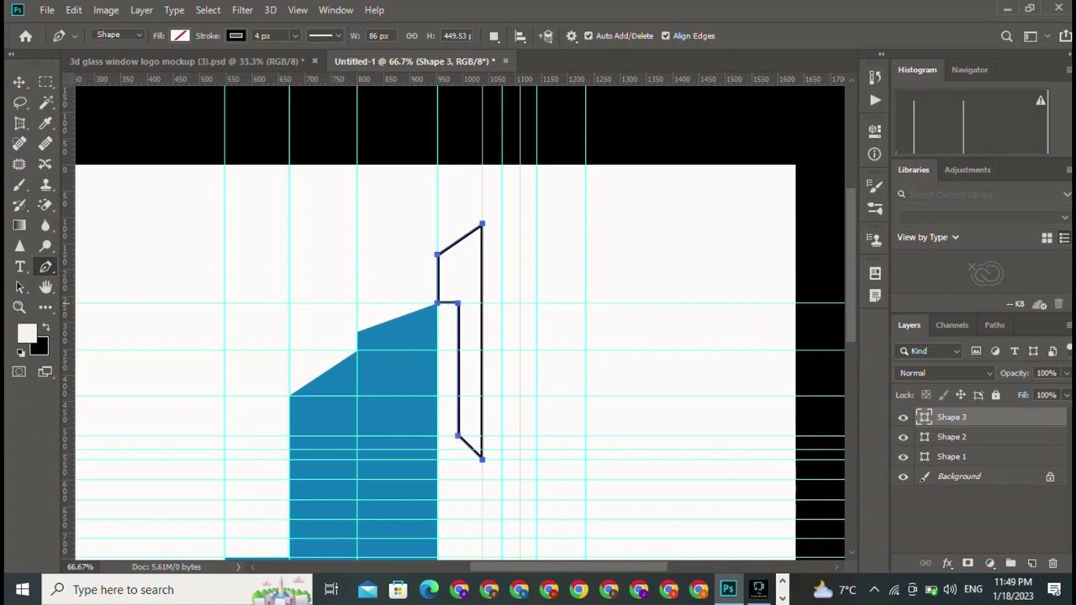
Fill the tower with the recent blue, remove its black outline, and switch to the Move tool.
left_click(180, 36)
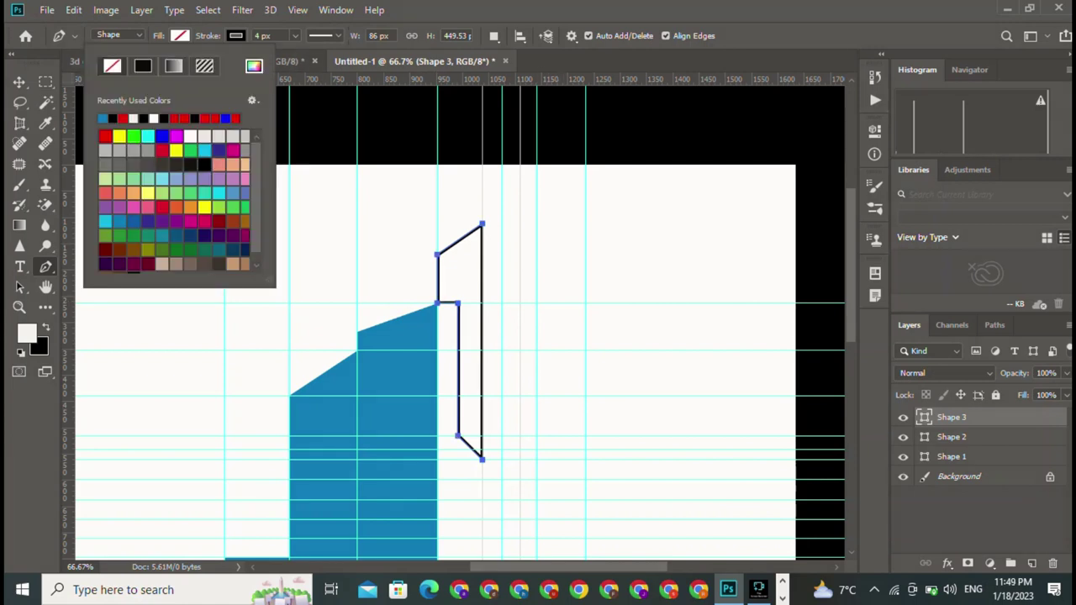
left_click(102, 117)
left_click(235, 36)
left_click(168, 66)
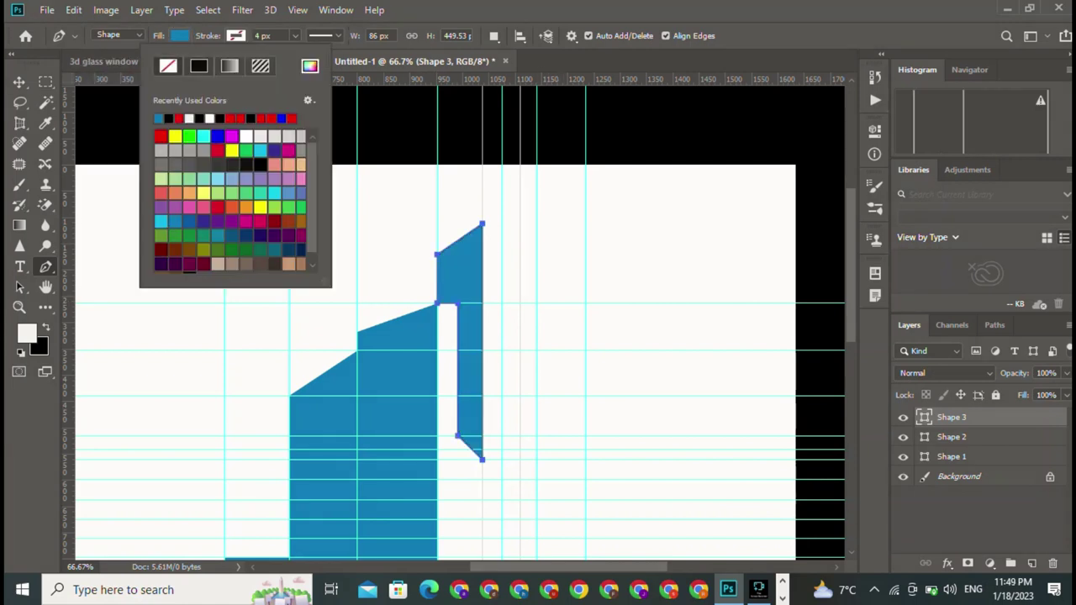
left_click(19, 82)
scroll(459, 322, "down", 2)
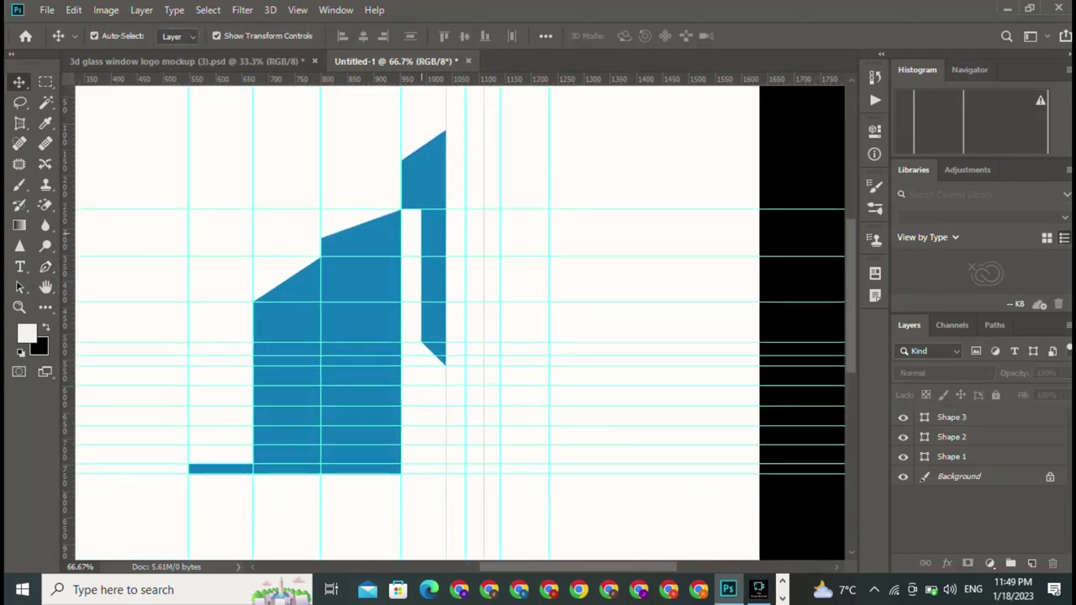
Draw a thin, tall outlined rectangle to the right of the building.
left_click(46, 307)
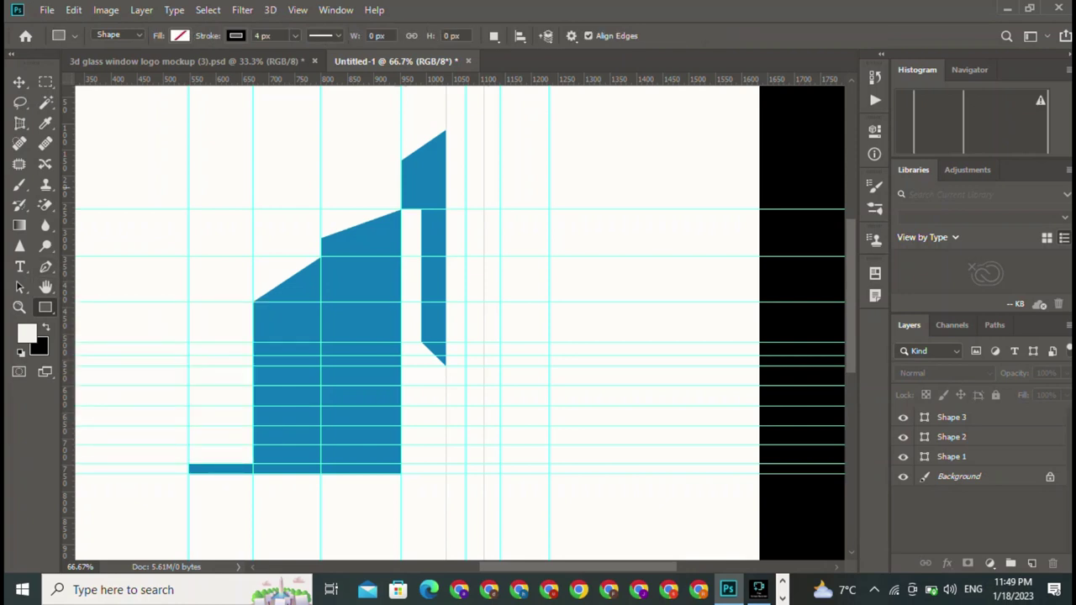
left_click_drag(604, 109, 612, 286)
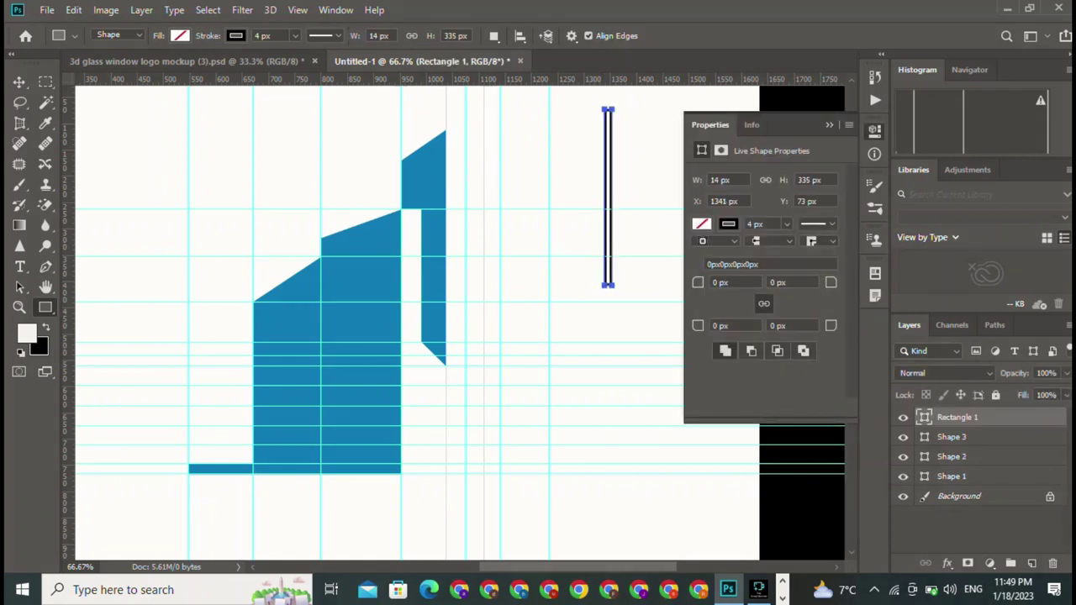
left_click(874, 131)
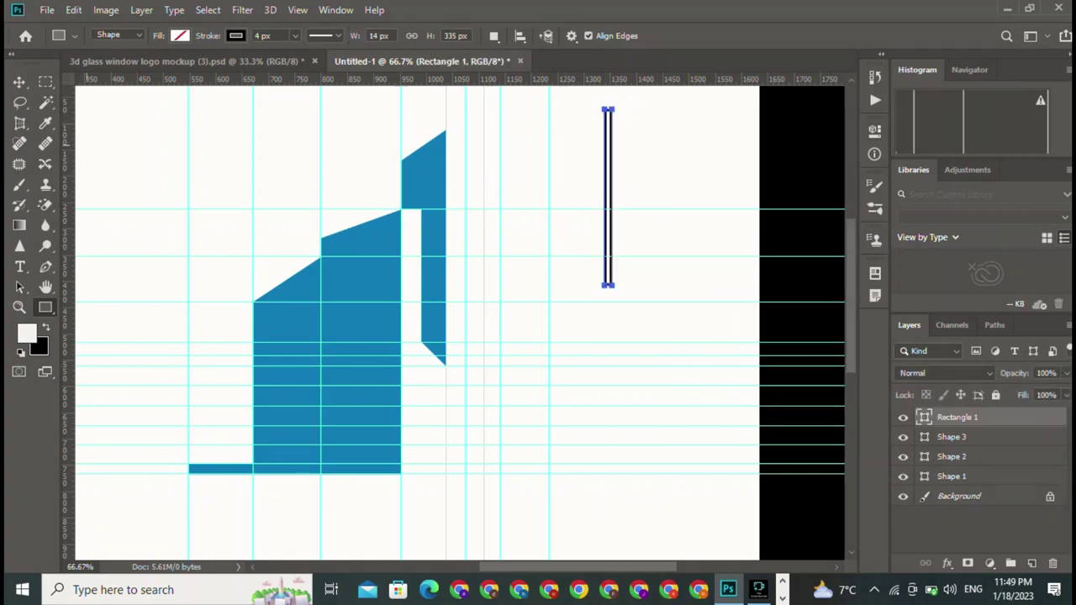
Skew the rectangle's top slightly and place it tight against the blue tower's right edge.
key("v")
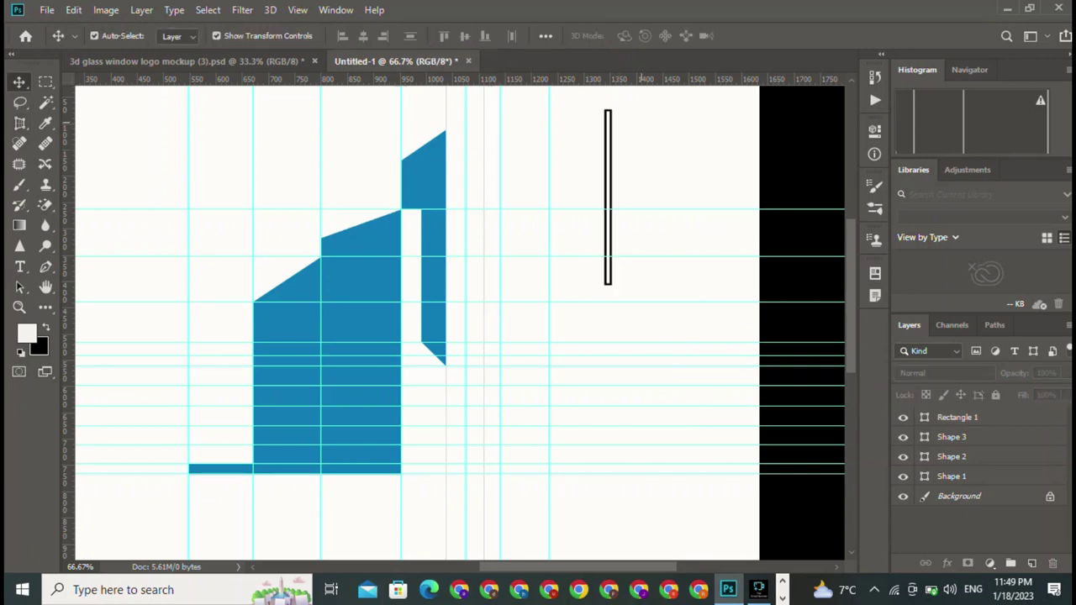
key("ctrl")
key("ctrl+t")
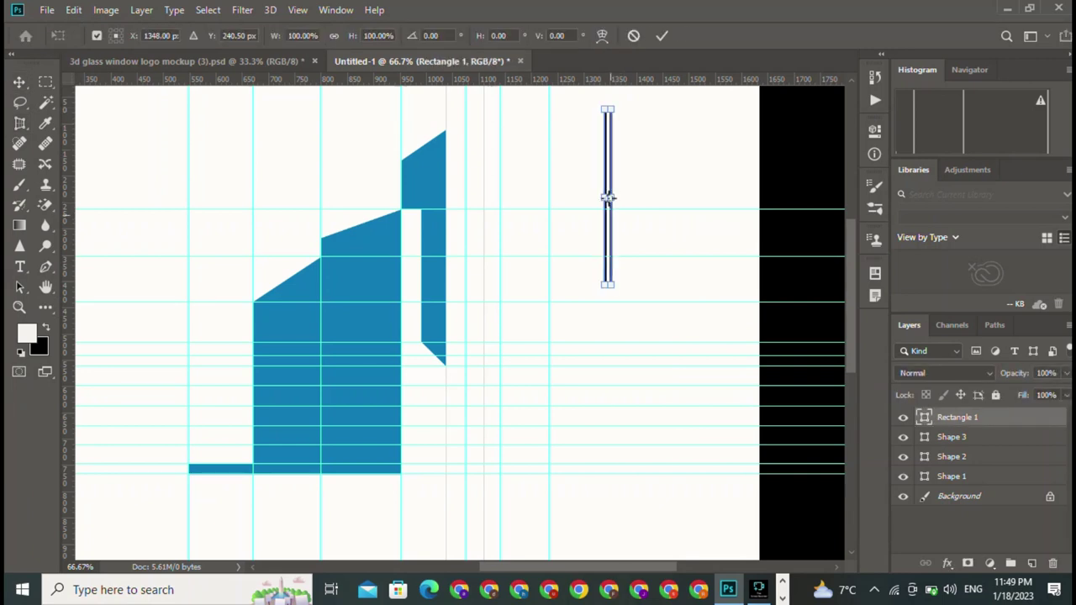
right_click(607, 198)
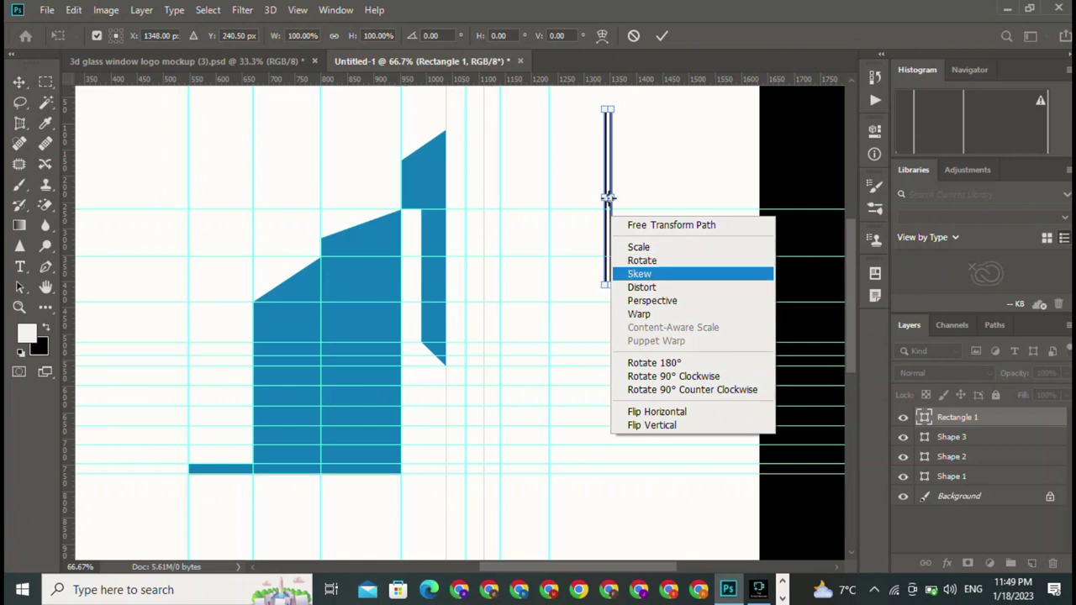
left_click(647, 273)
left_click_drag(607, 110, 609, 117)
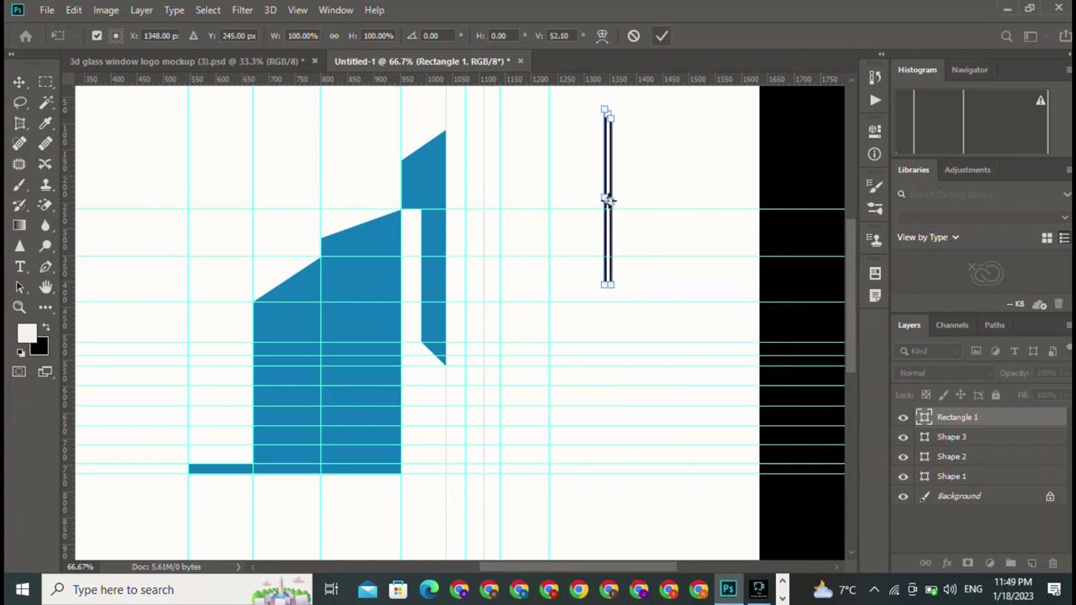
left_click(492, 229)
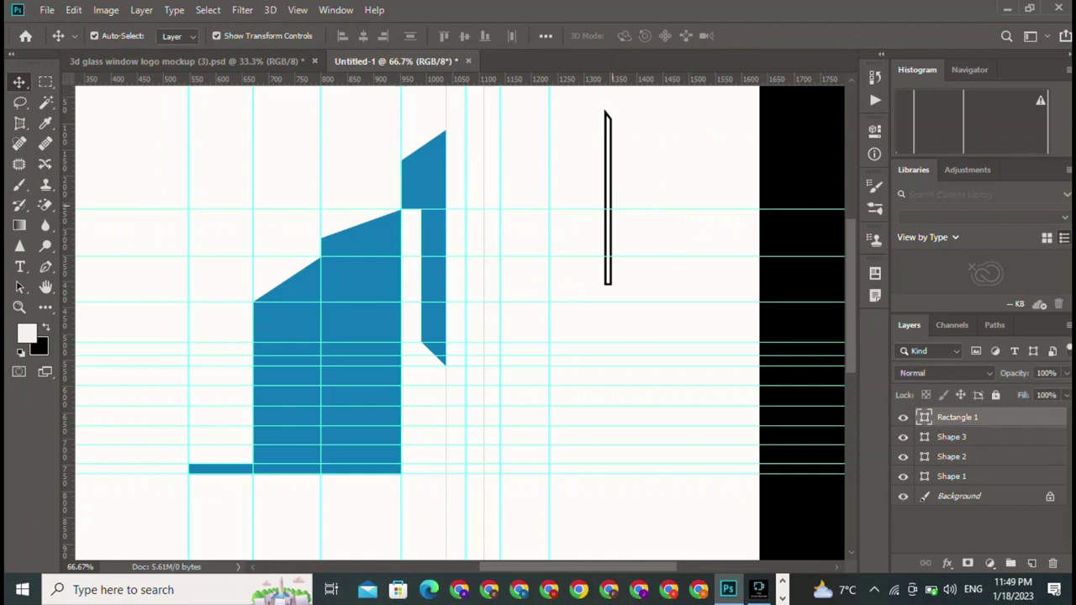
mouse_move(607, 169)
left_mouse_down()
mouse_move(449, 190)
mouse_move(464, 188)
left_mouse_up()
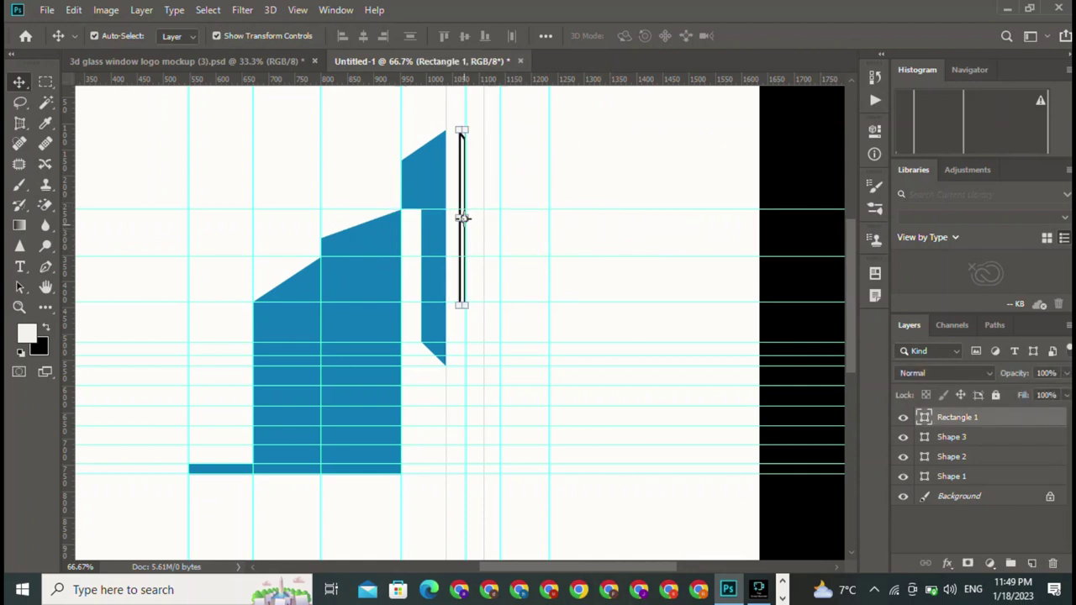
key("Left")
key("Left")
key("Left")
key("Left")
key("Left")
key("Left")
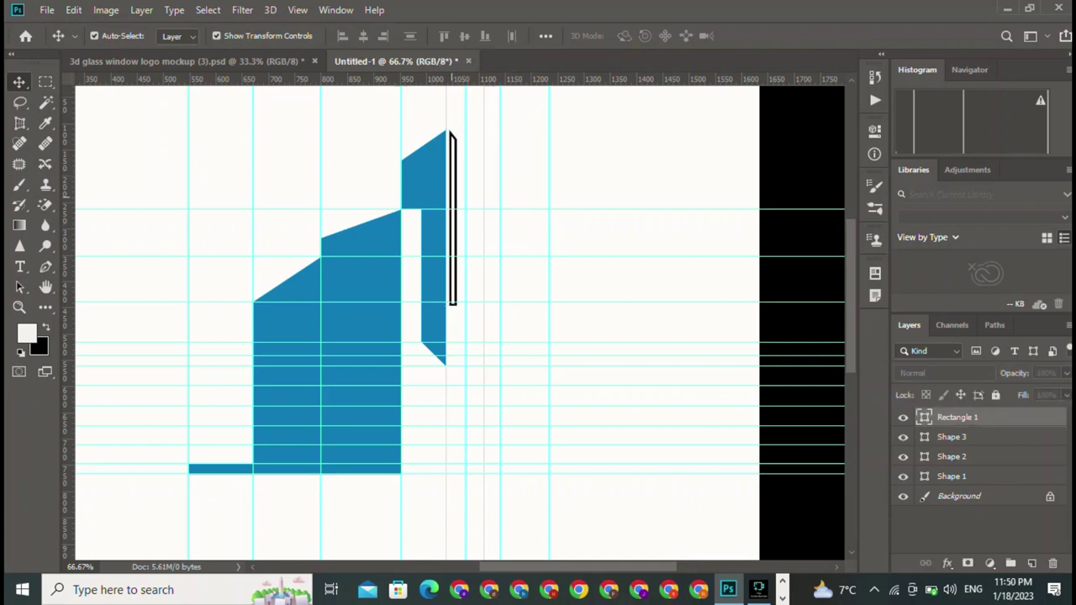
Give the thin bar a pure blue fill and no outline.
key("u")
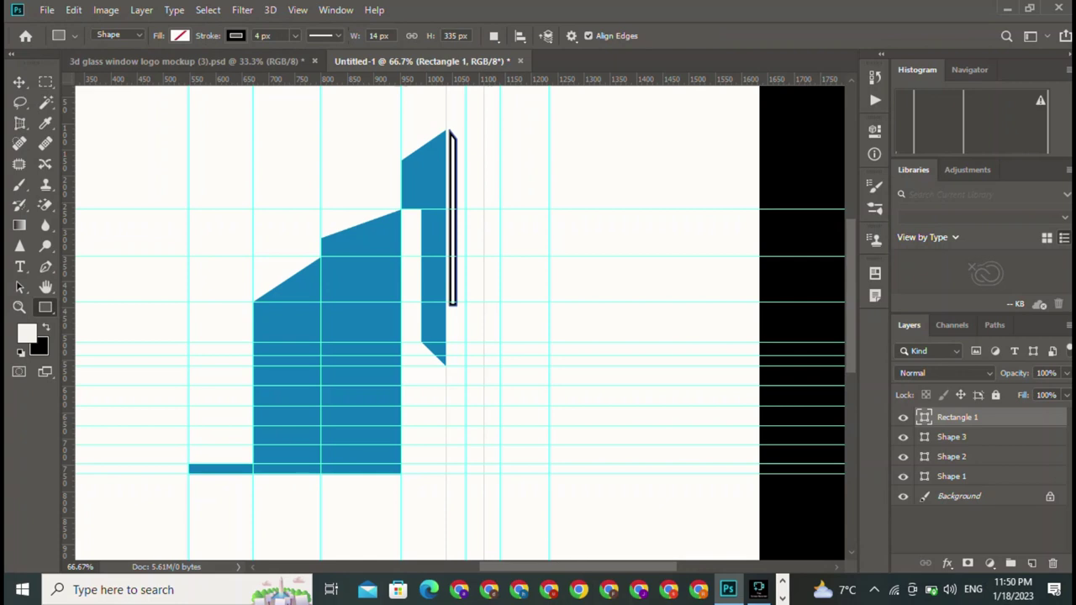
left_click(180, 36)
left_click(101, 118)
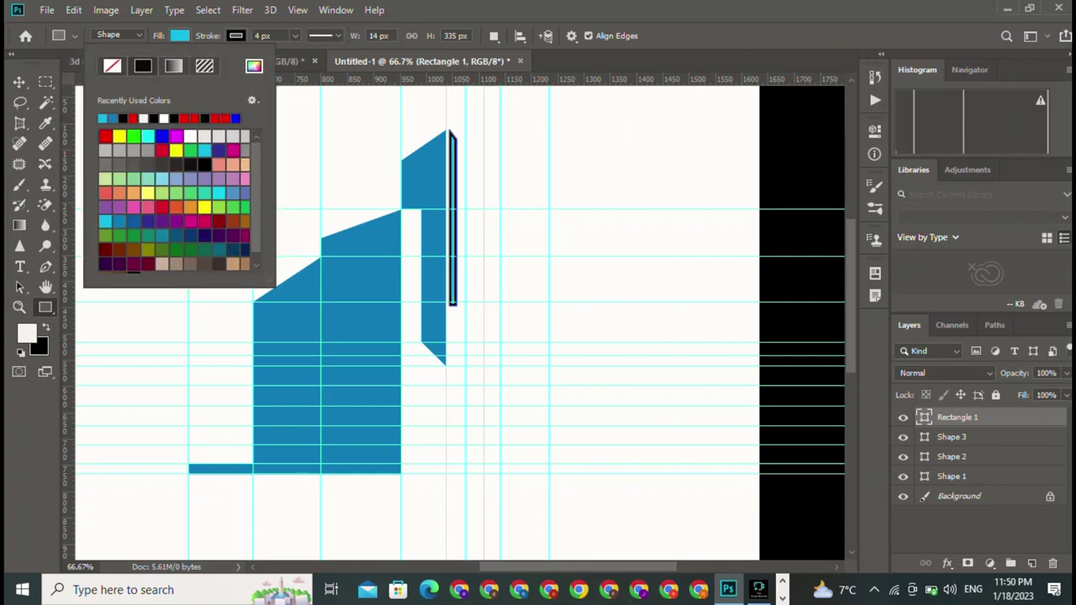
left_click(168, 66)
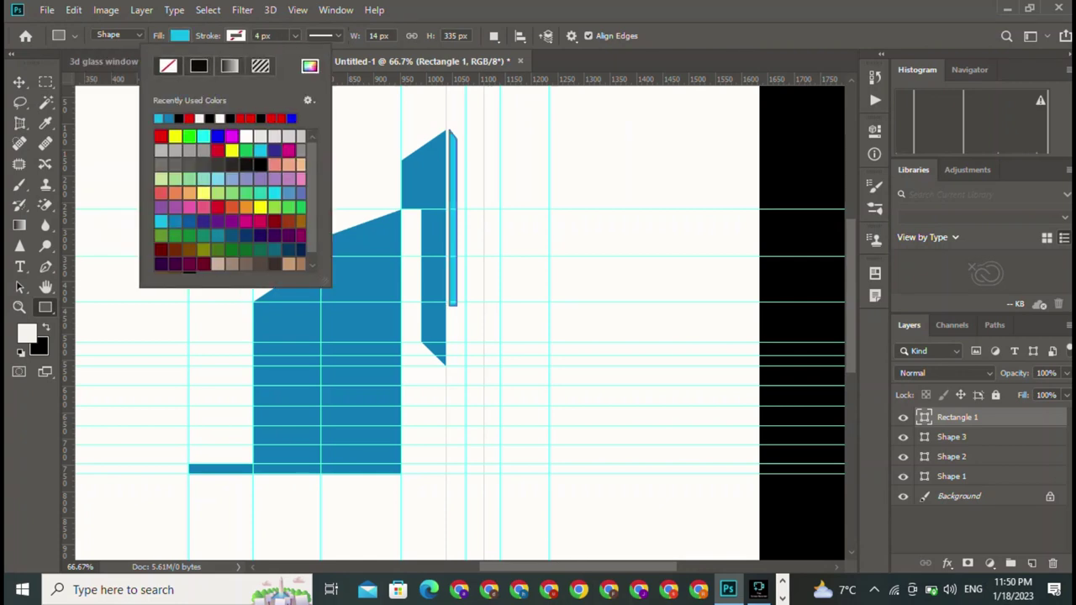
left_click(163, 136)
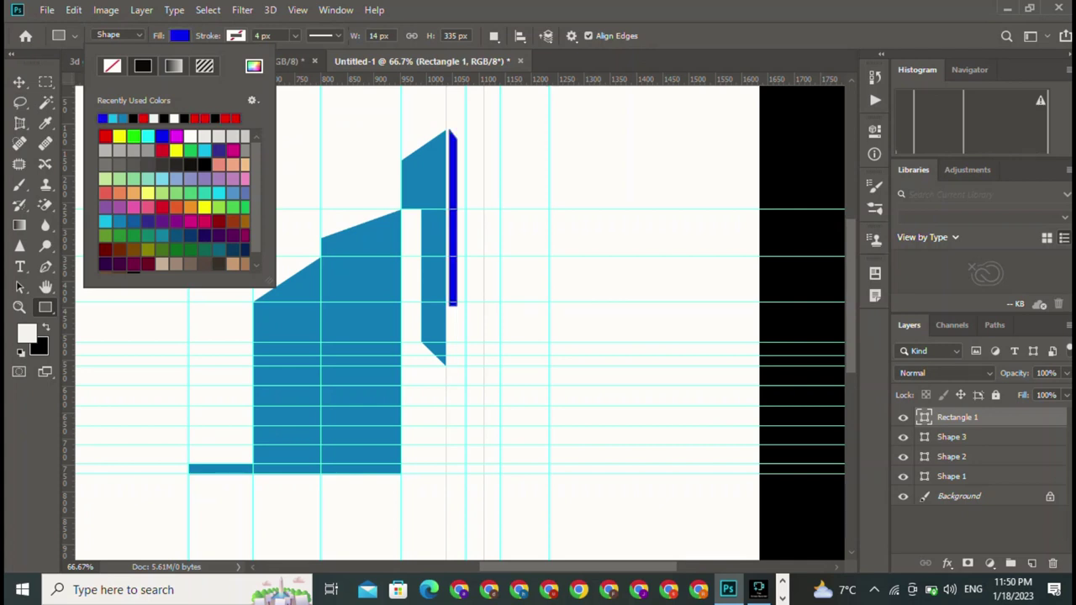
key("v")
Duplicate the blue bar into four stripes, each stepped right and lower.
left_click(460, 110)
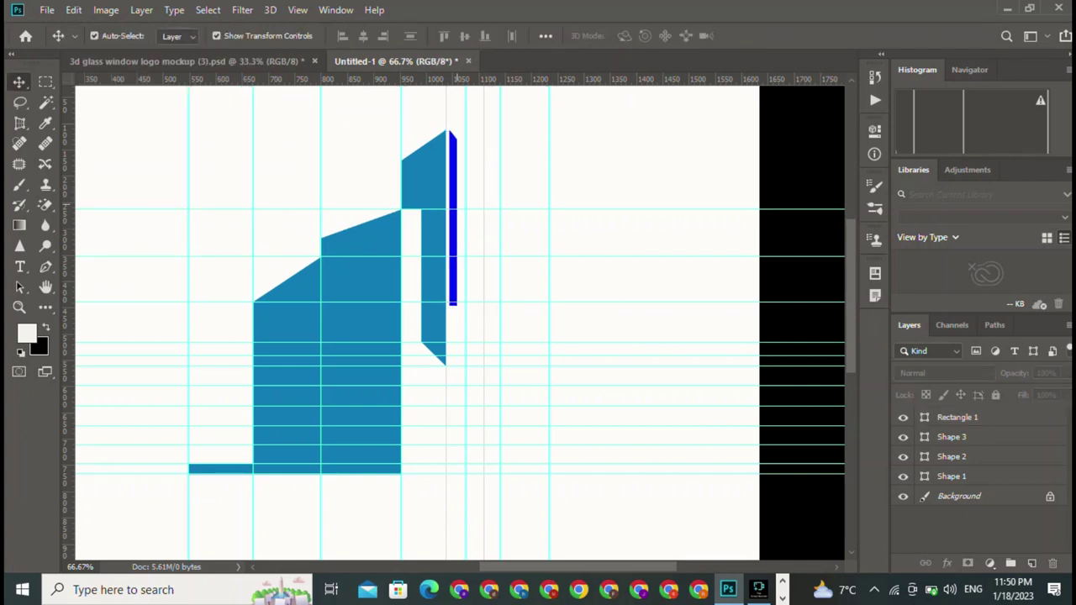
left_click(454, 218)
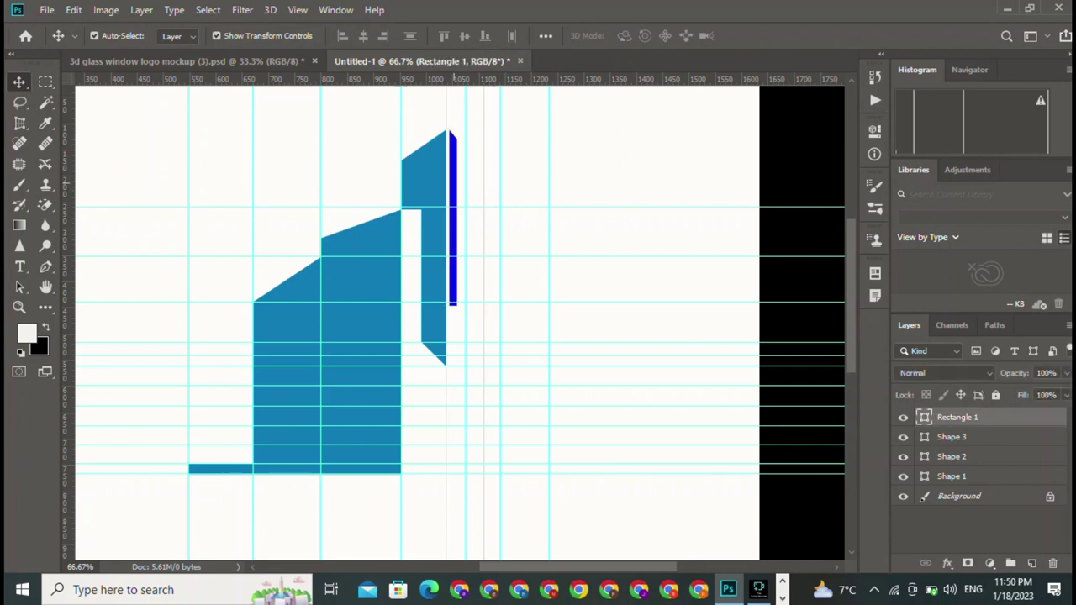
mouse_move(454, 218)
left_mouse_down()
mouse_move(466, 232)
mouse_move(469, 195)
left_mouse_up()
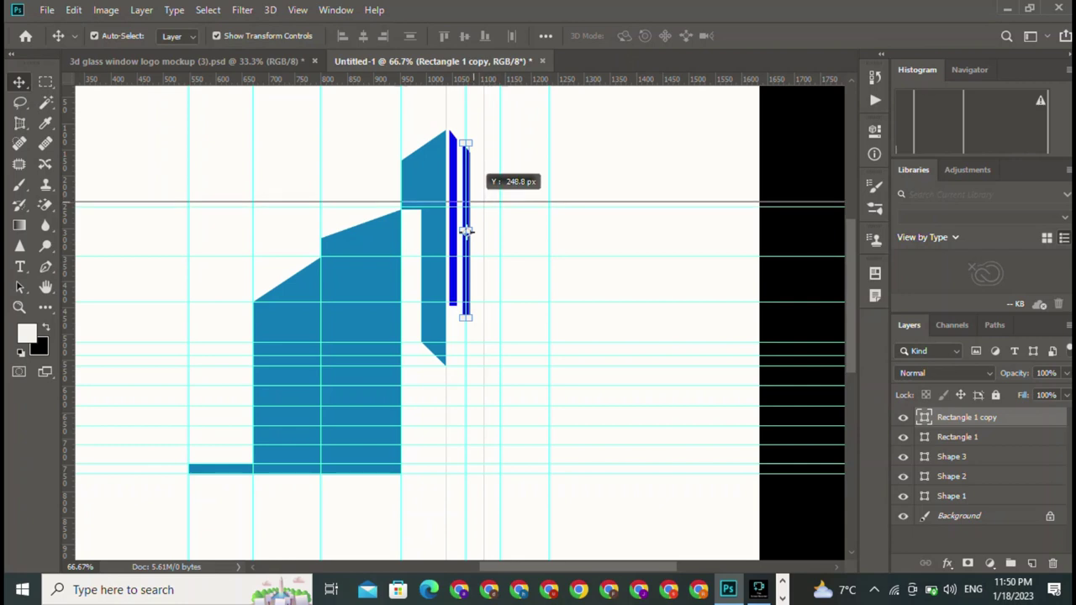
left_click_drag(454, 134, 482, 165)
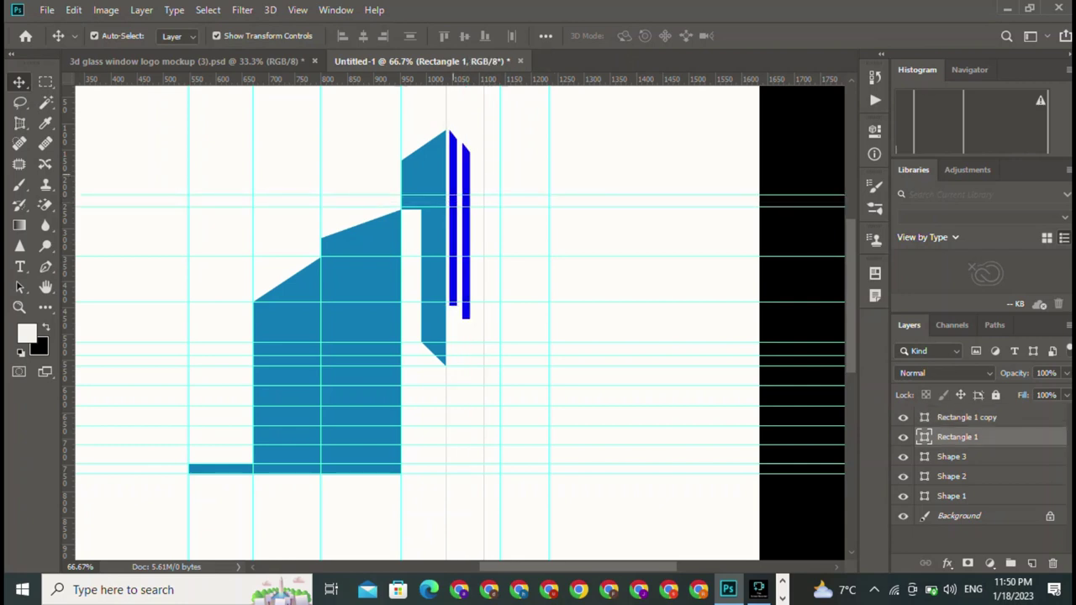
left_click_drag(481, 248, 491, 266)
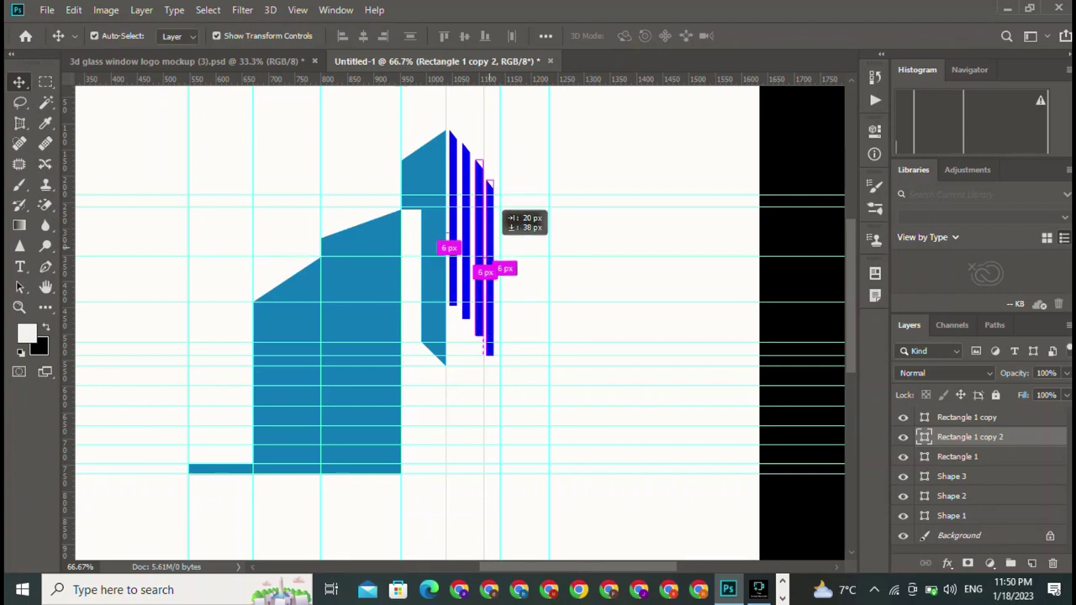
left_click(588, 165)
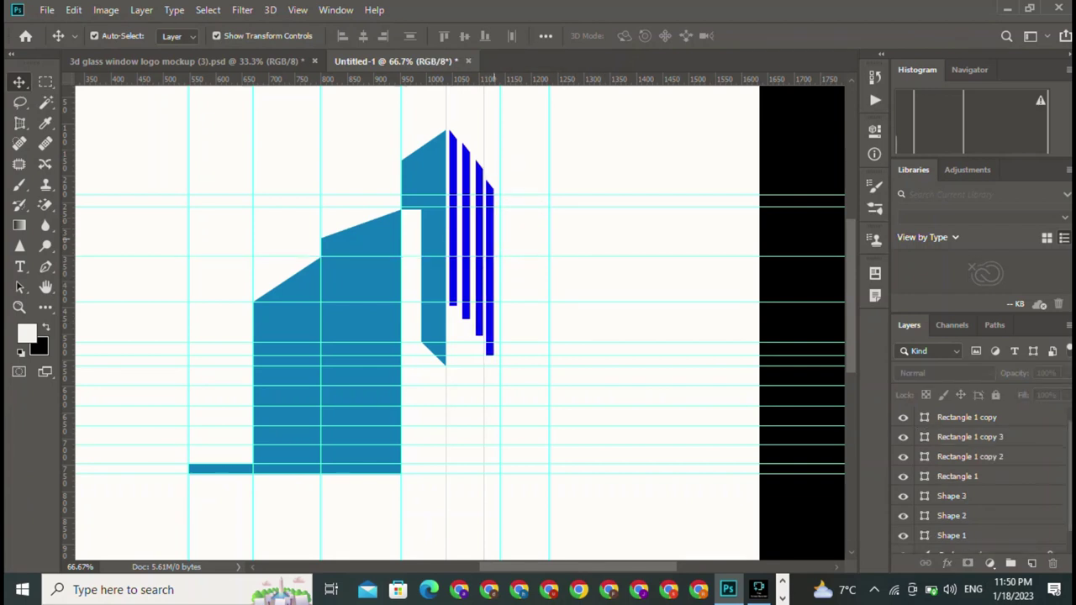
left_click(491, 267)
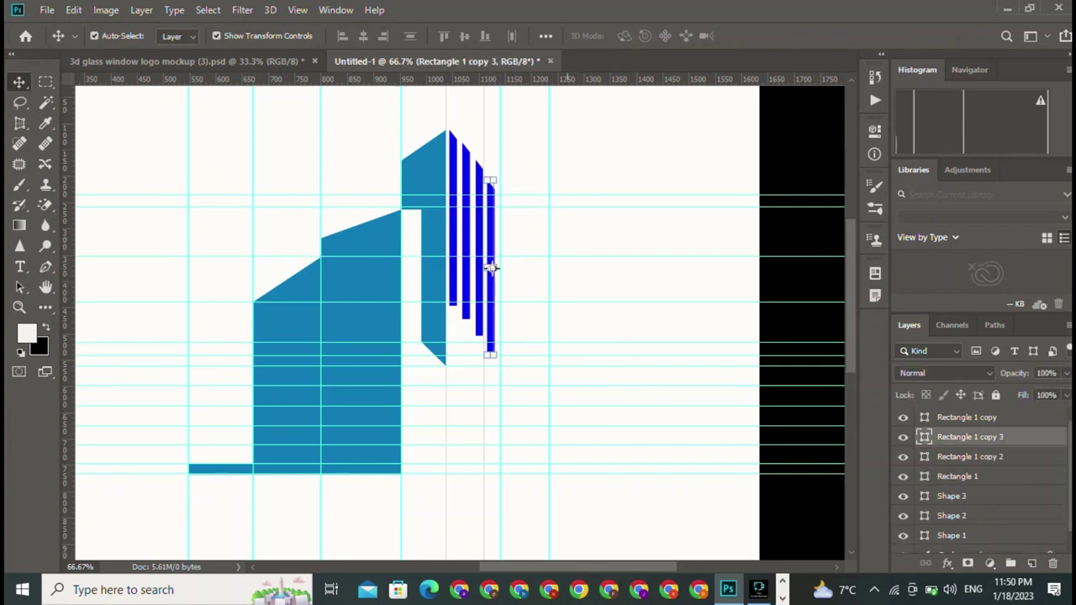
Skew the bottom ends of the rightmost and third blue stripes.
right_click(491, 268)
key("Escape")
key("ctrl")
key("ctrl+t")
right_click(491, 268)
key("Down")
key("Down")
key("Down")
key("Up")
key("Up")
key("Up")
key("Return")
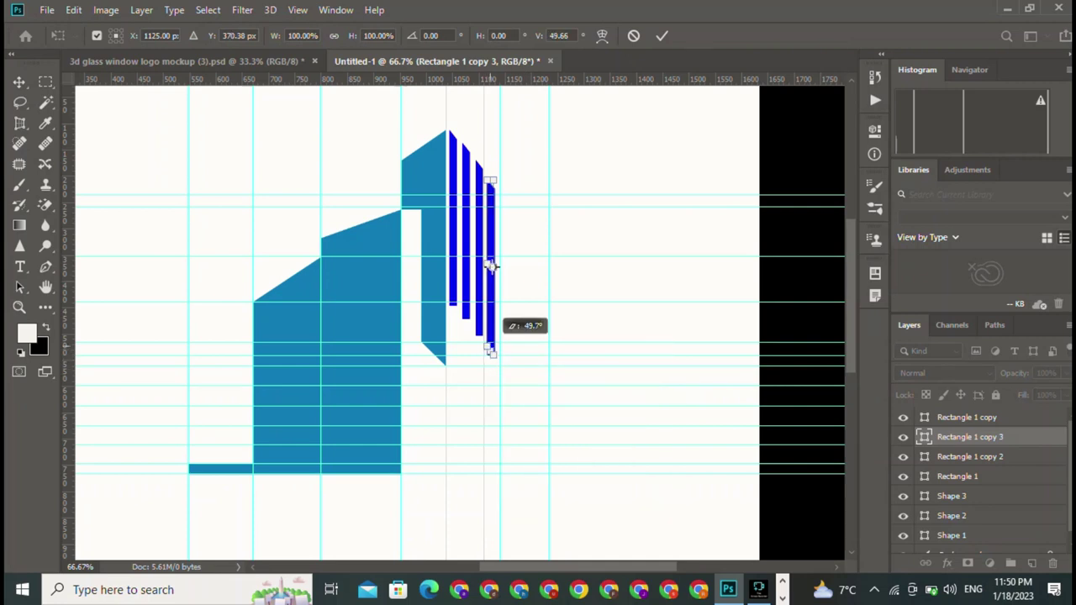
left_click_drag(491, 267, 490, 265)
left_click(661, 35)
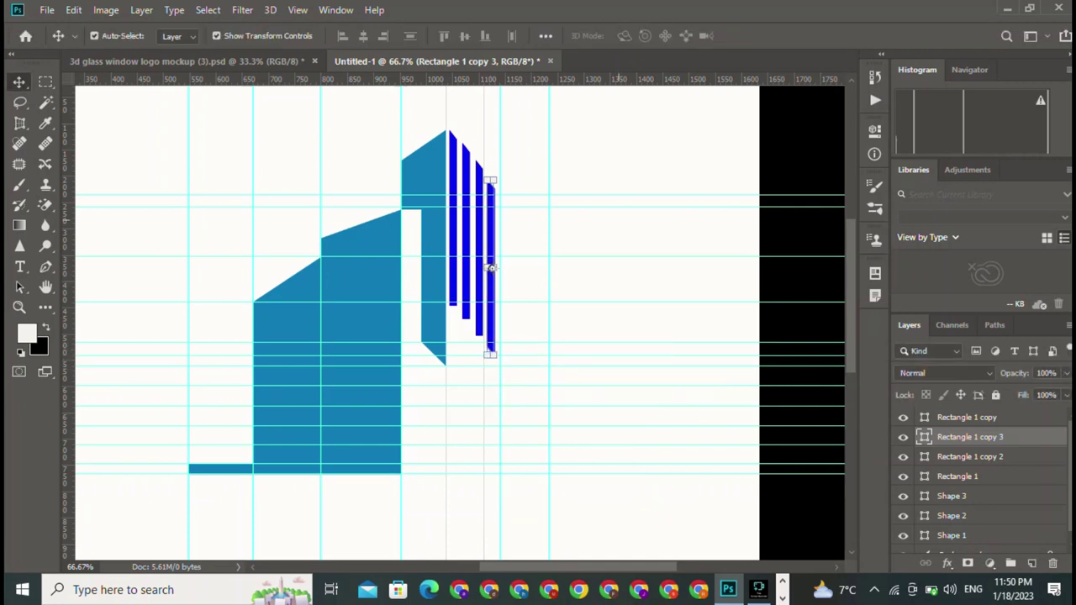
left_click(478, 311)
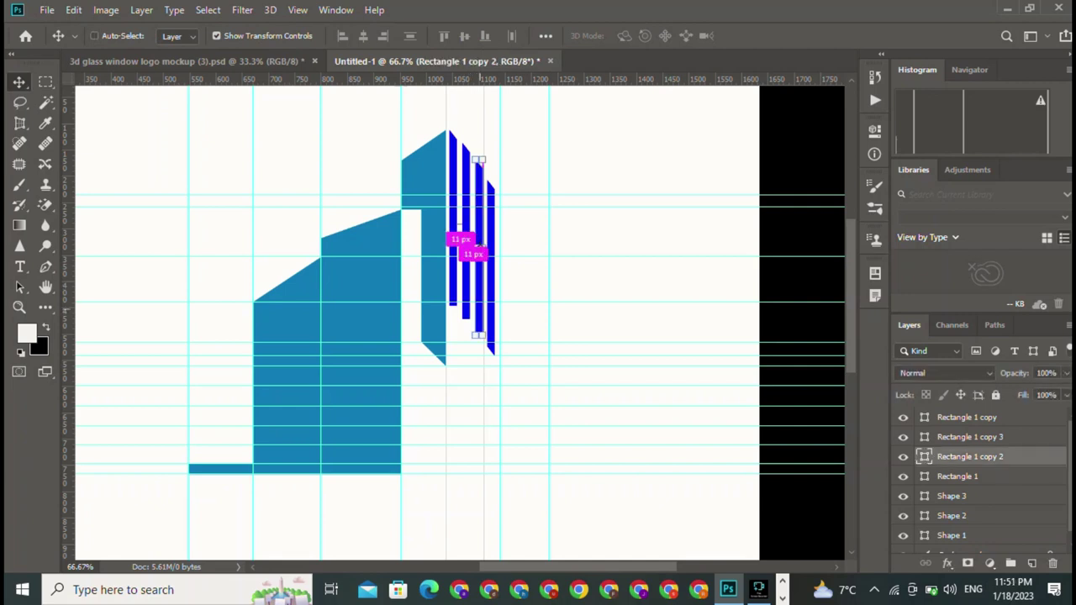
key("ctrl+t")
right_click(481, 309)
left_click(504, 367)
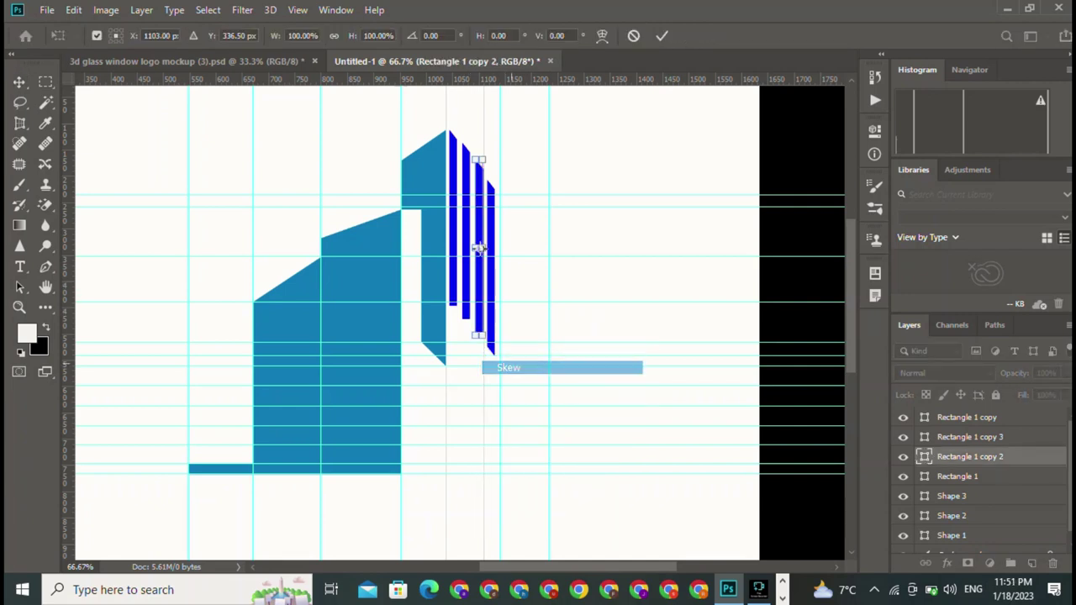
left_click_drag(478, 249, 478, 243)
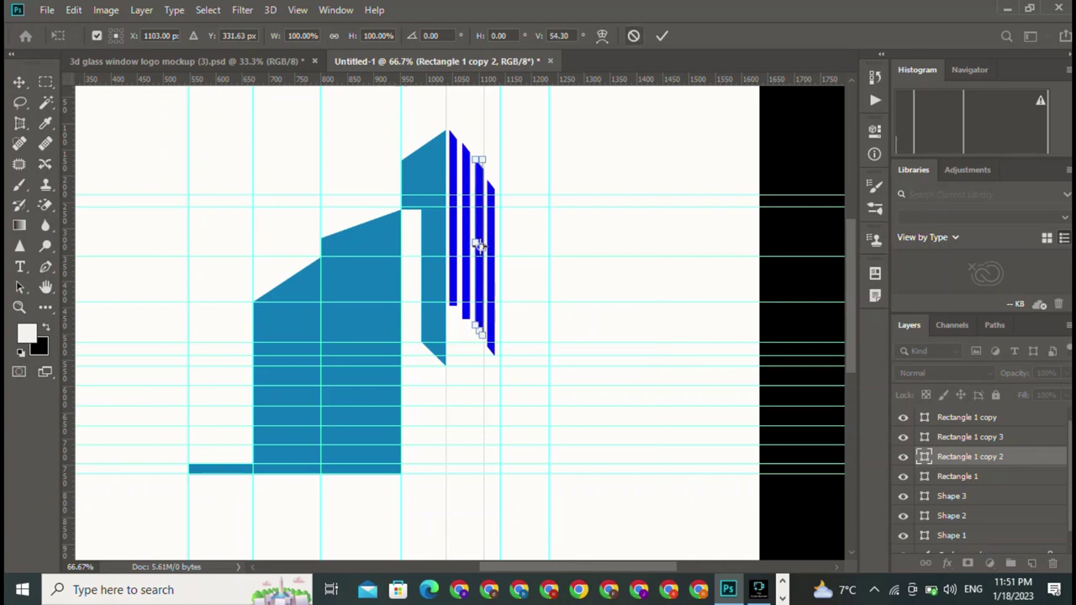
key("Return")
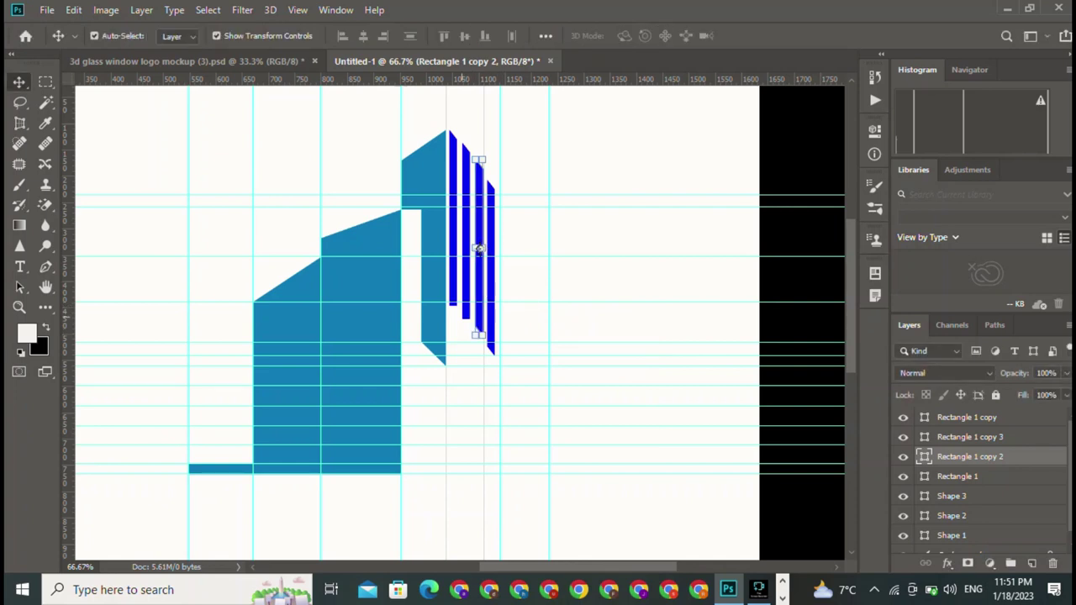
Skew the second and leftmost stripes' bottom ends to match the others.
left_click(465, 231)
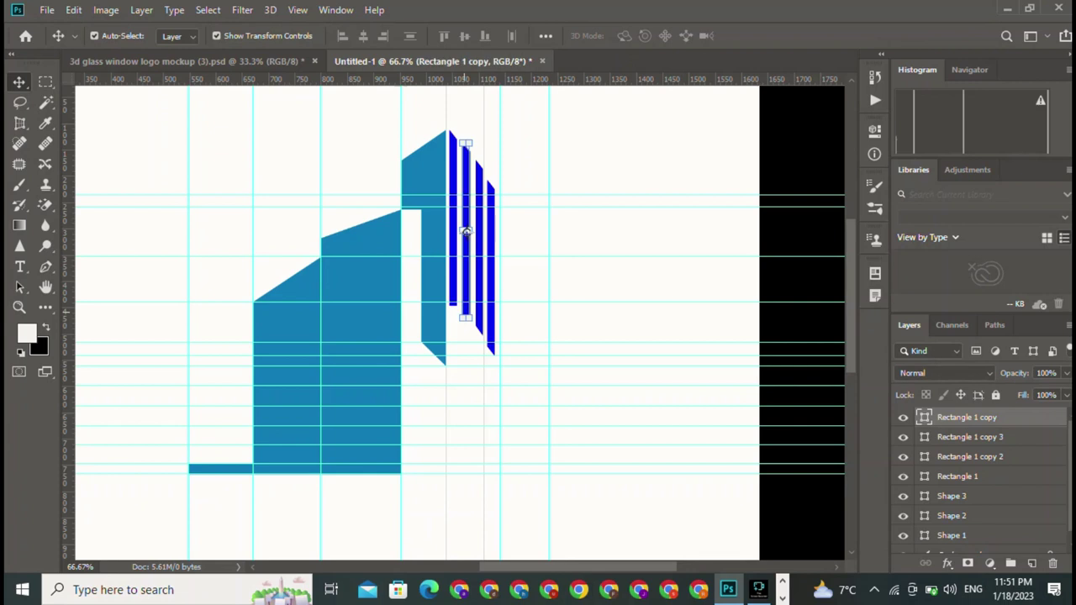
key("ctrl+t")
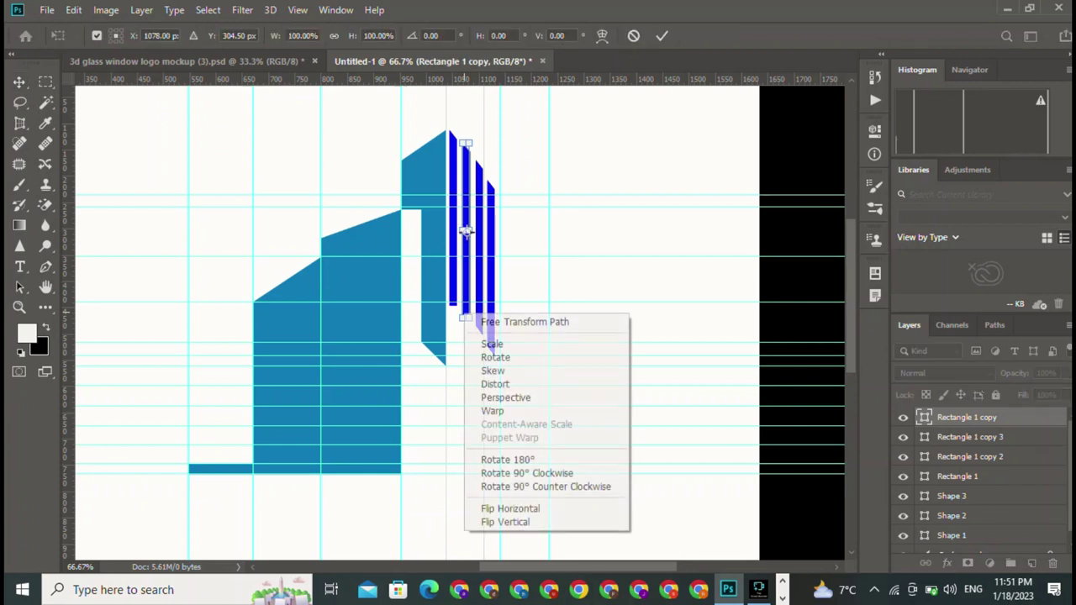
right_click(464, 314)
left_click(504, 370)
left_click(464, 231)
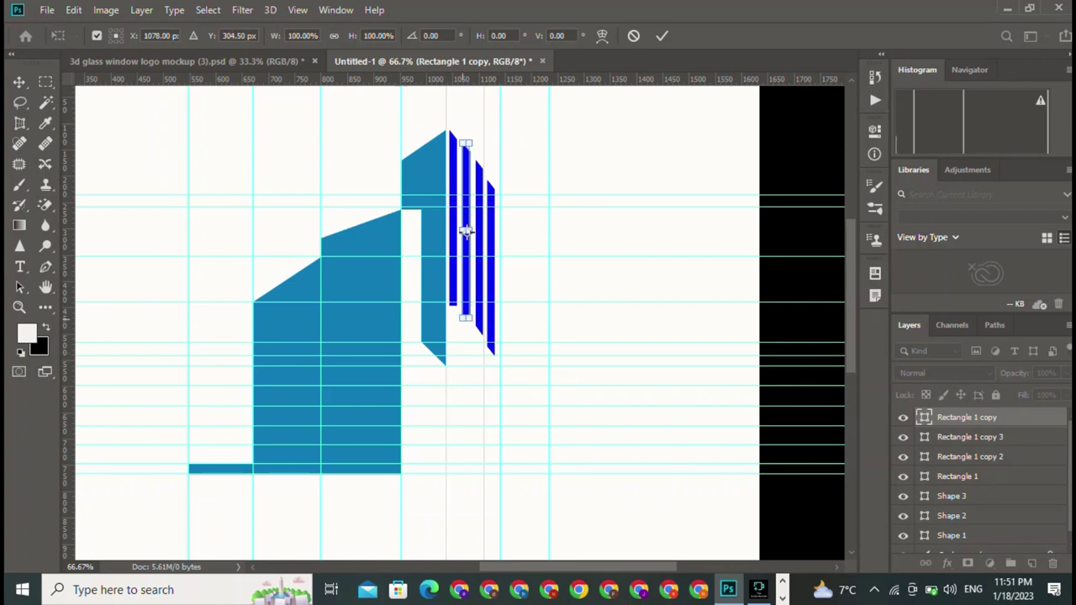
key("Return")
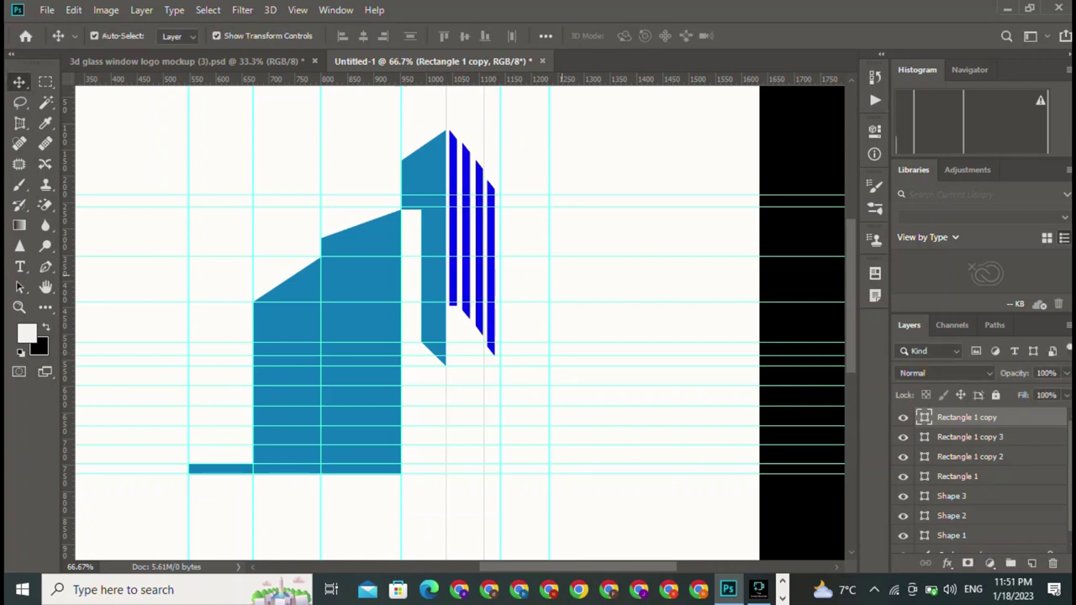
left_click(605, 379)
left_click(956, 476)
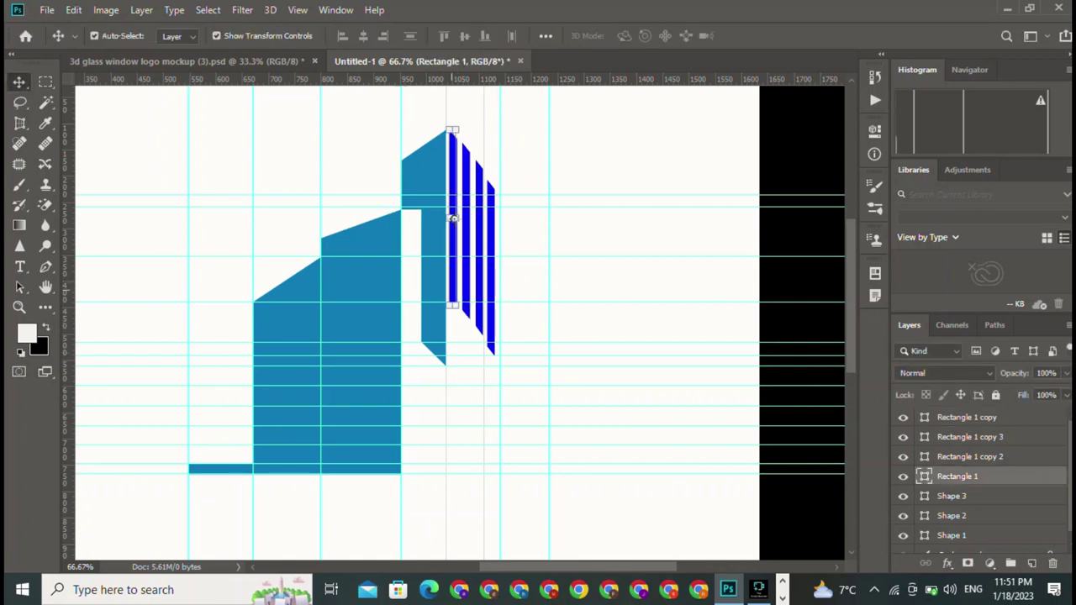
key("ctrl+t")
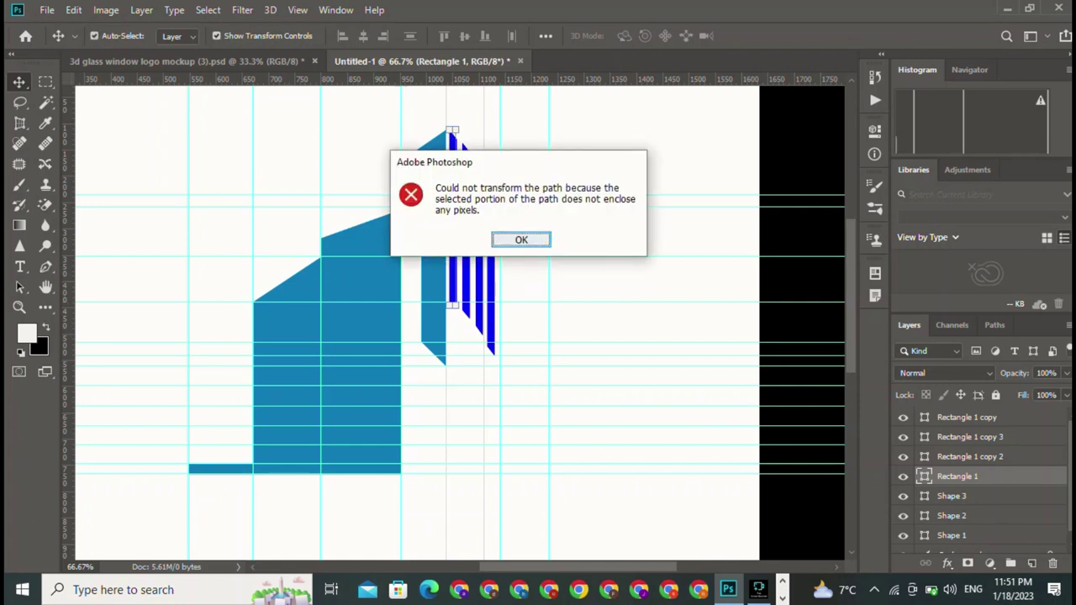
key("Return")
key("ctrl")
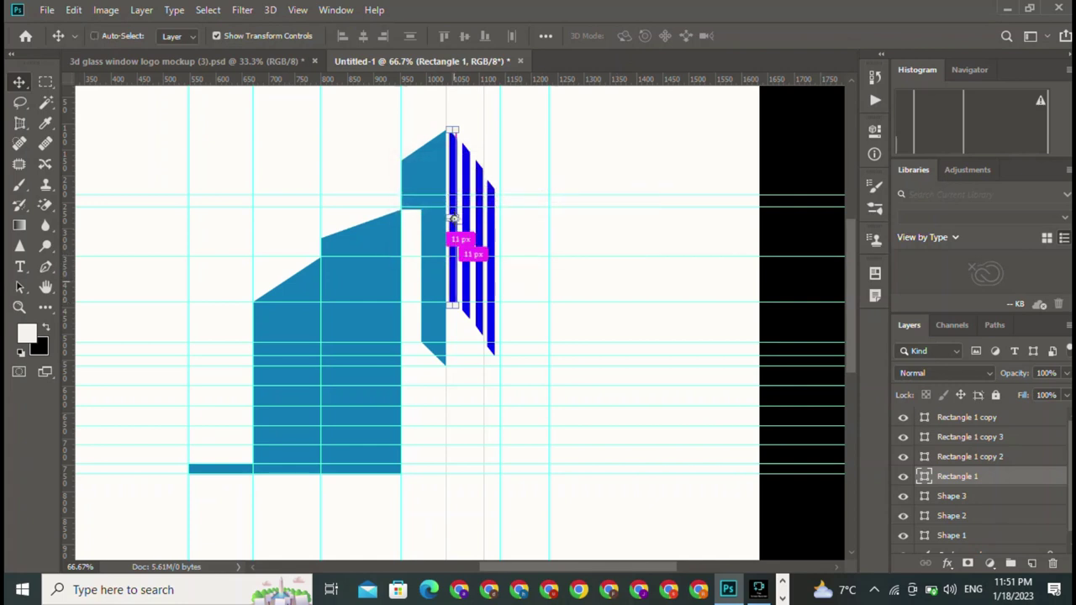
key("ctrl+t")
right_click(452, 218)
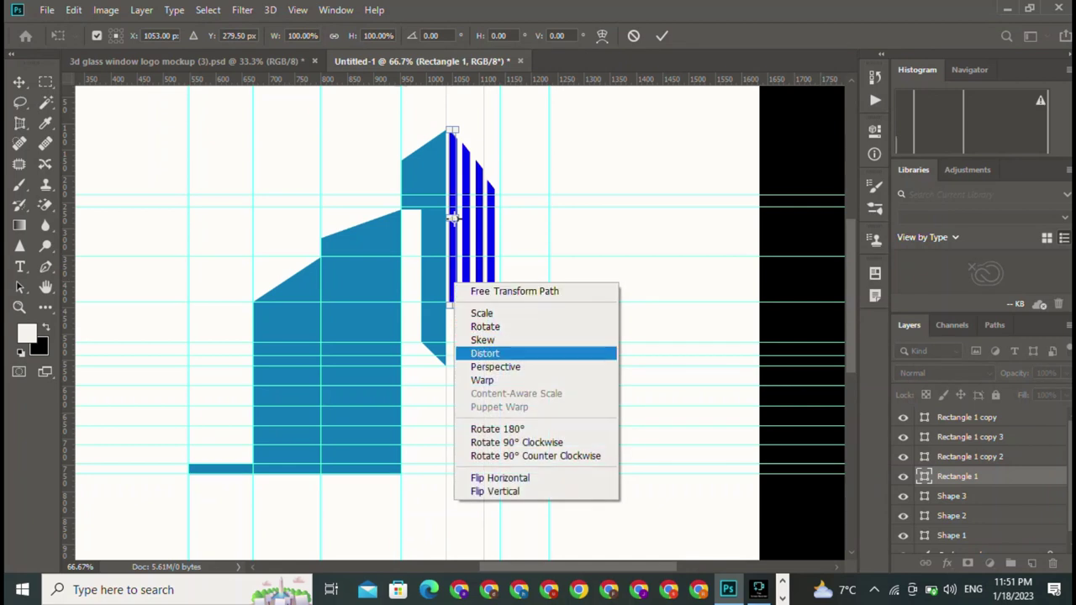
left_click(483, 340)
left_click_drag(452, 218, 454, 226)
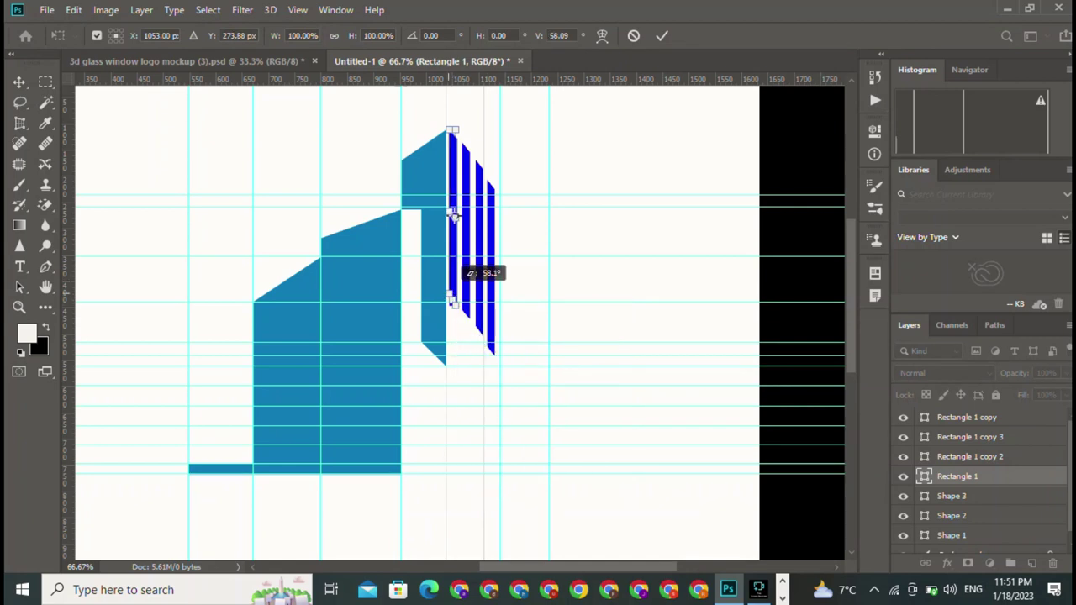
left_click(662, 35)
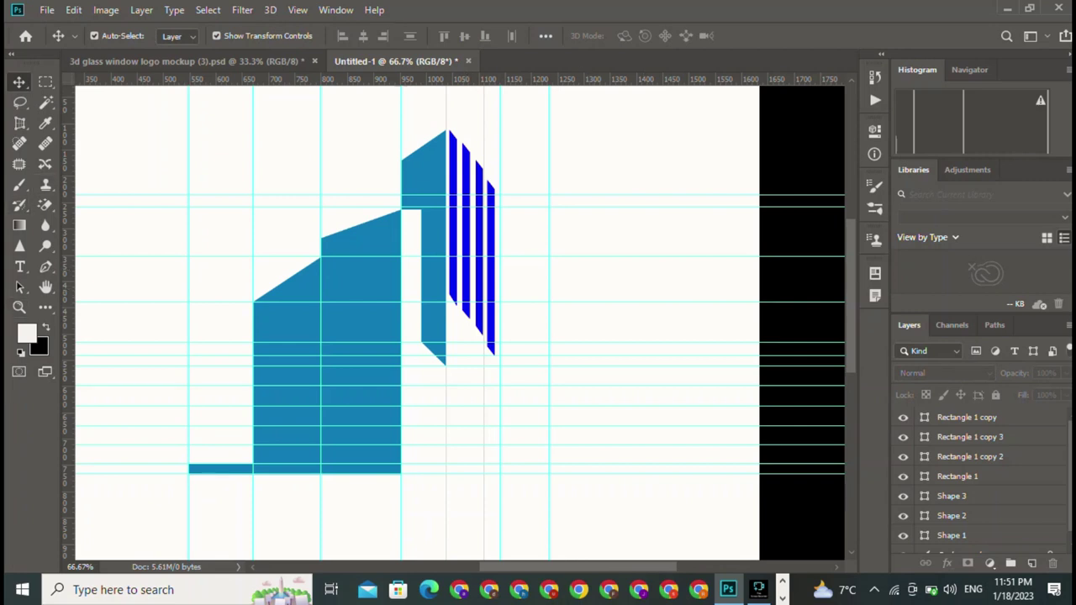
Duplicate the second blue stripe and move the copy to the right.
left_click(45, 306)
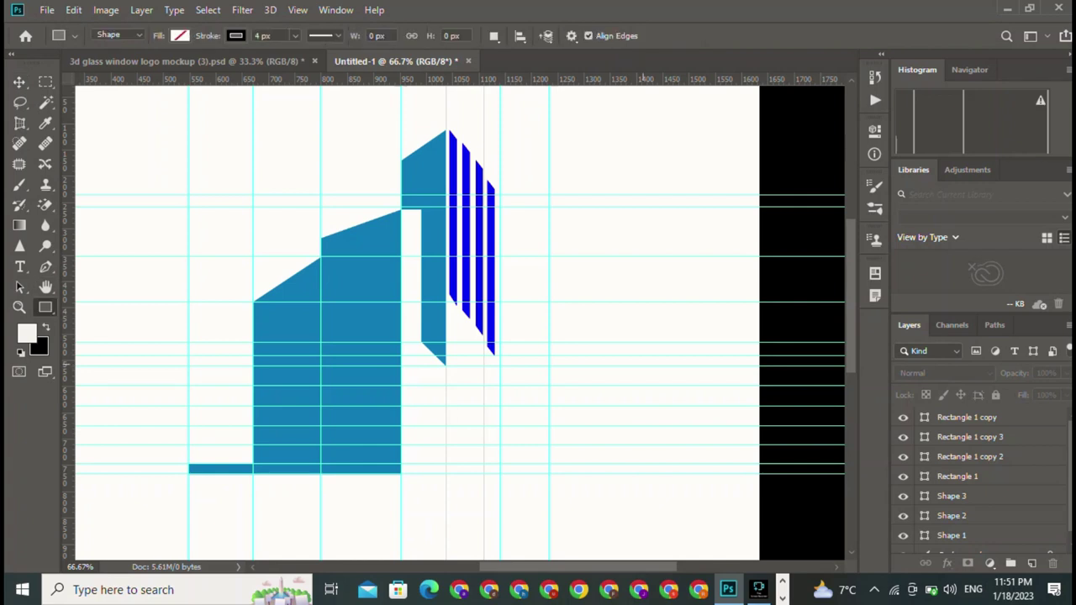
key("v")
left_click(466, 232)
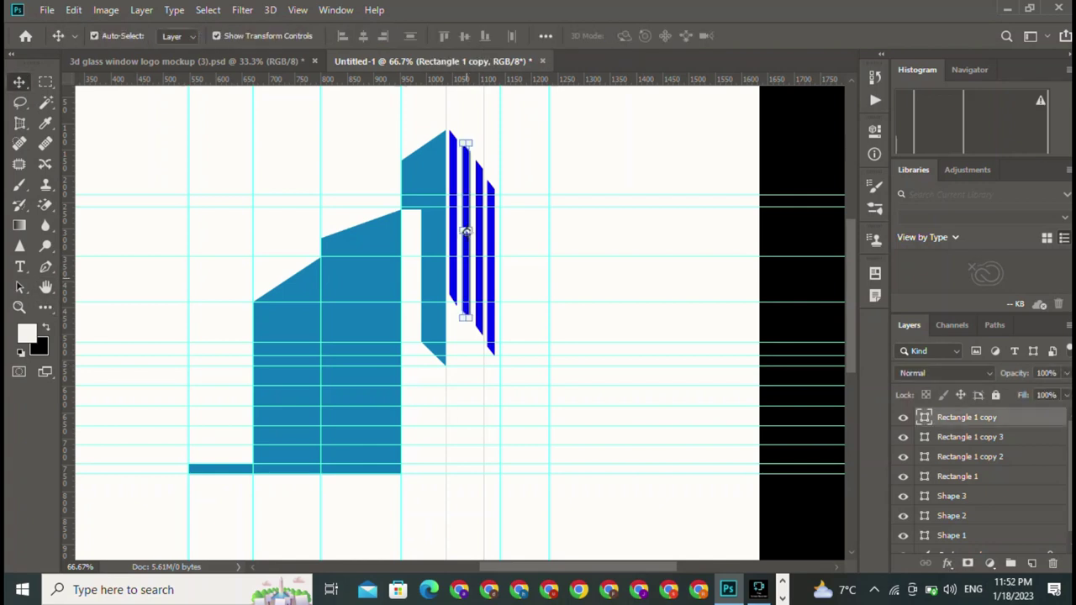
left_click_drag(465, 231, 631, 356)
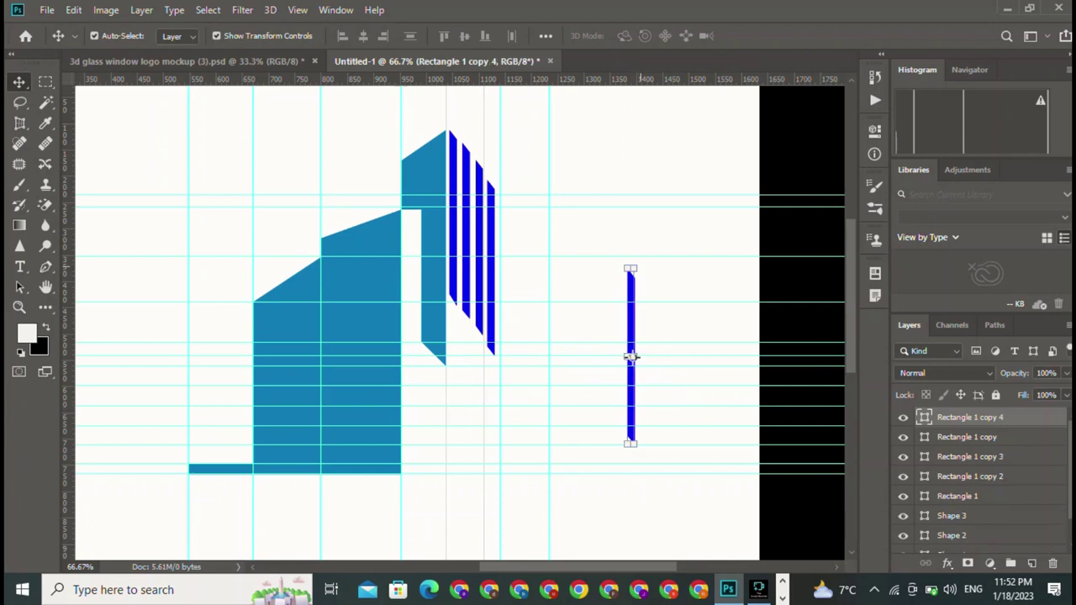
Rotate and resize the copied stripe into a diagonal bar across the stripe bottoms.
key("ctrl+t")
left_click_drag(639, 454, 711, 409)
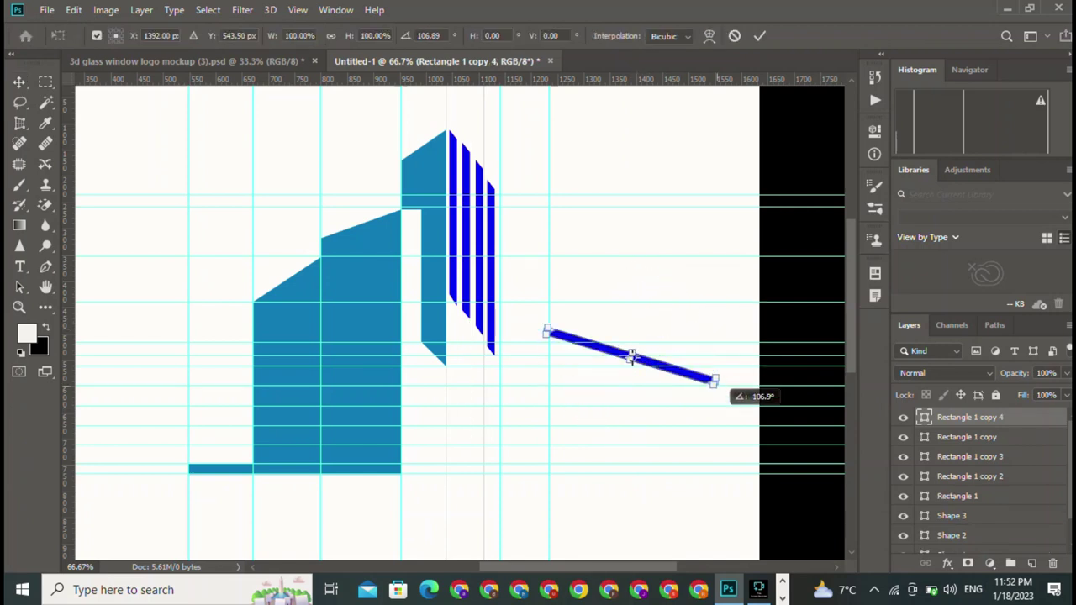
left_click_drag(632, 356, 600, 340)
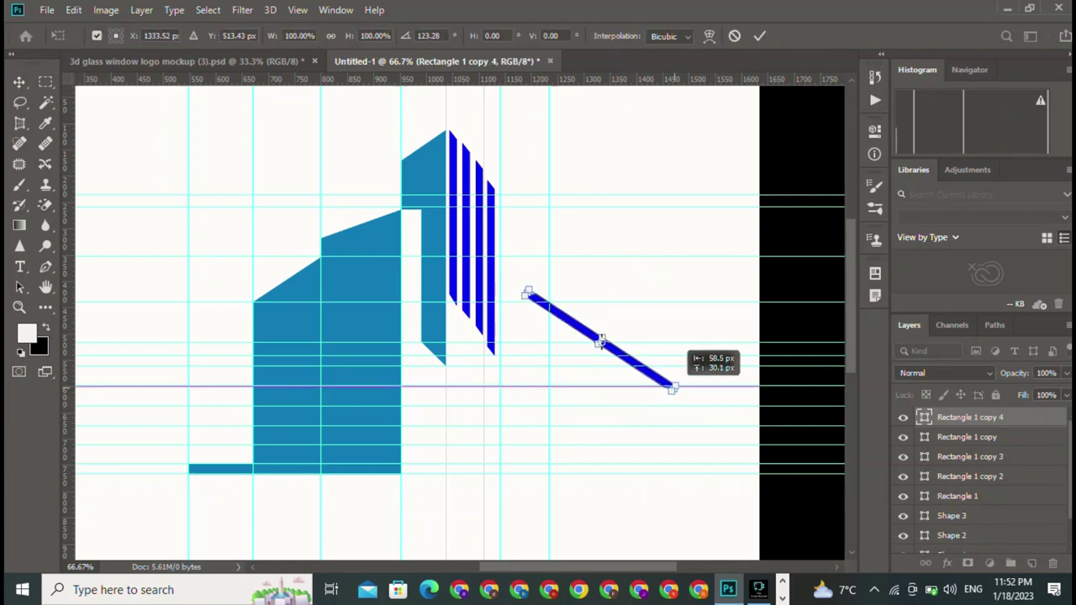
left_click_drag(672, 388, 625, 353)
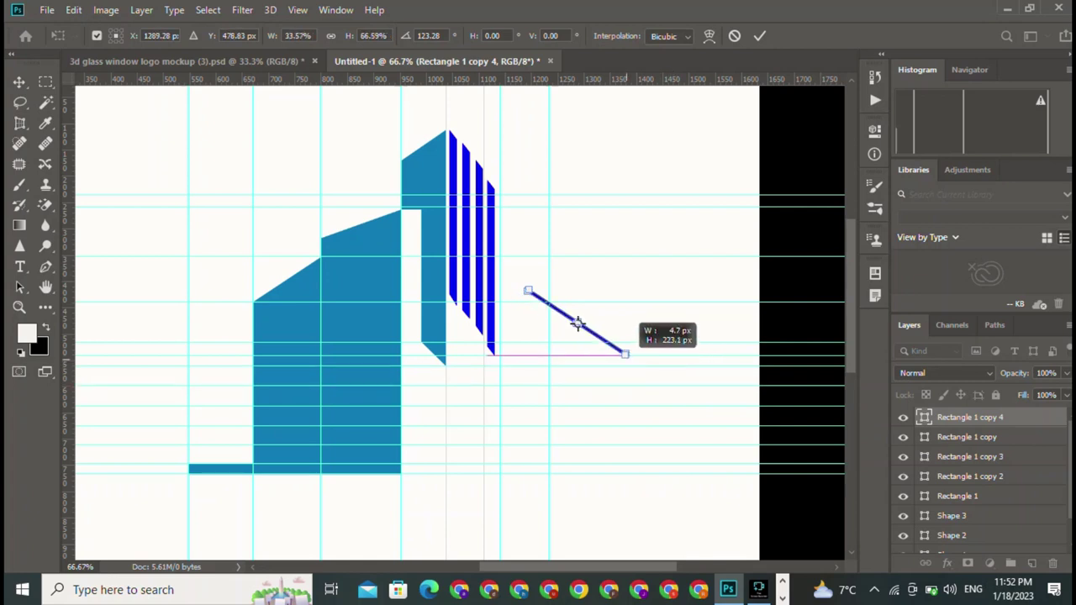
left_click_drag(624, 354, 640, 370)
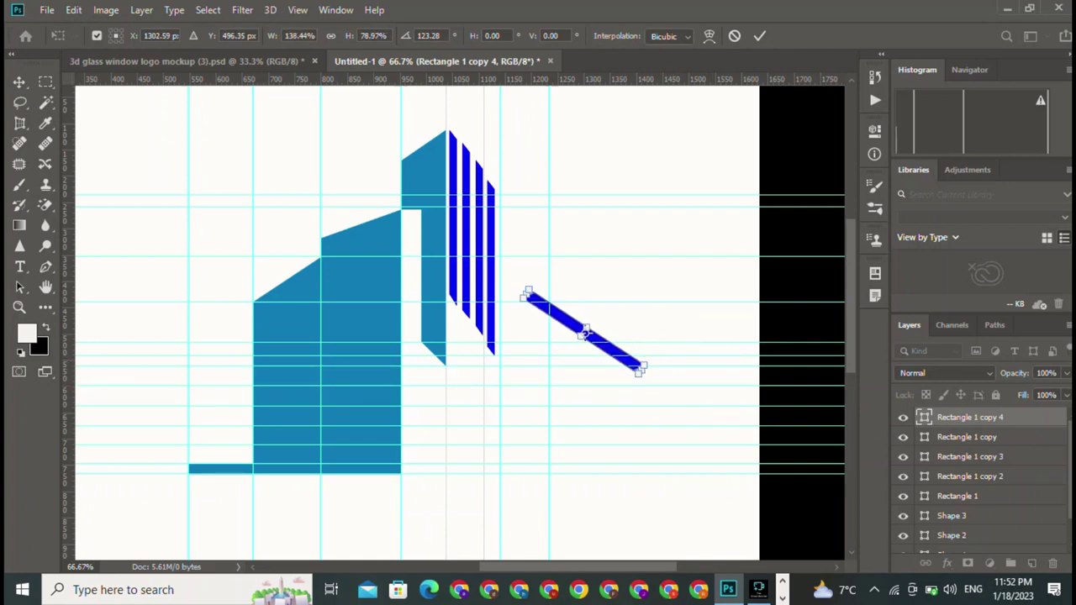
left_click(759, 35)
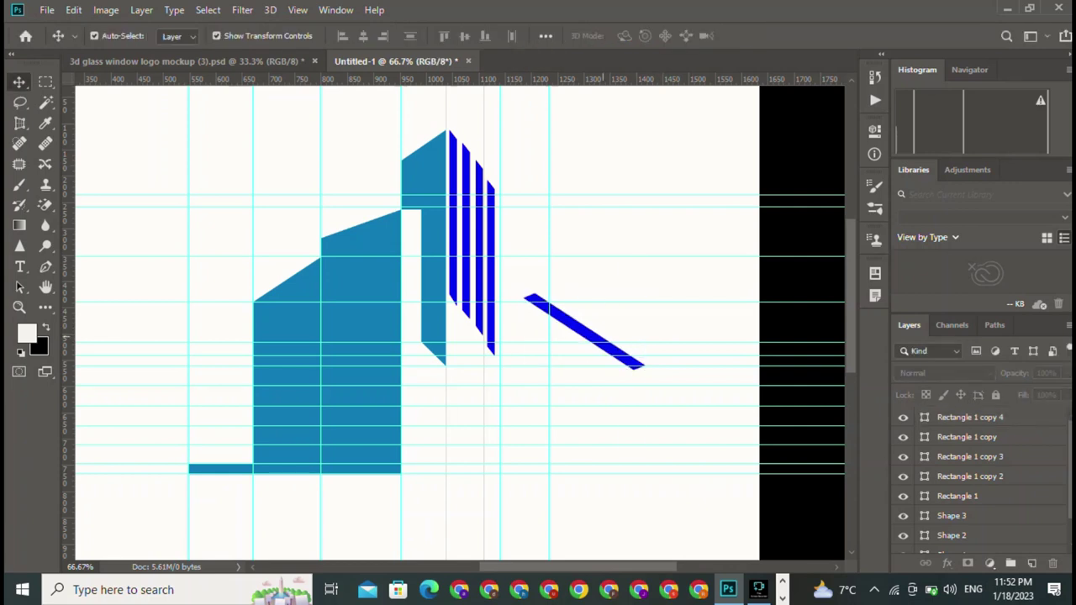
left_click_drag(589, 332, 483, 349)
Move the diagonal bar beneath the stripes, rotate it 2.4° and scale it to 62%.
key("ctrl+z")
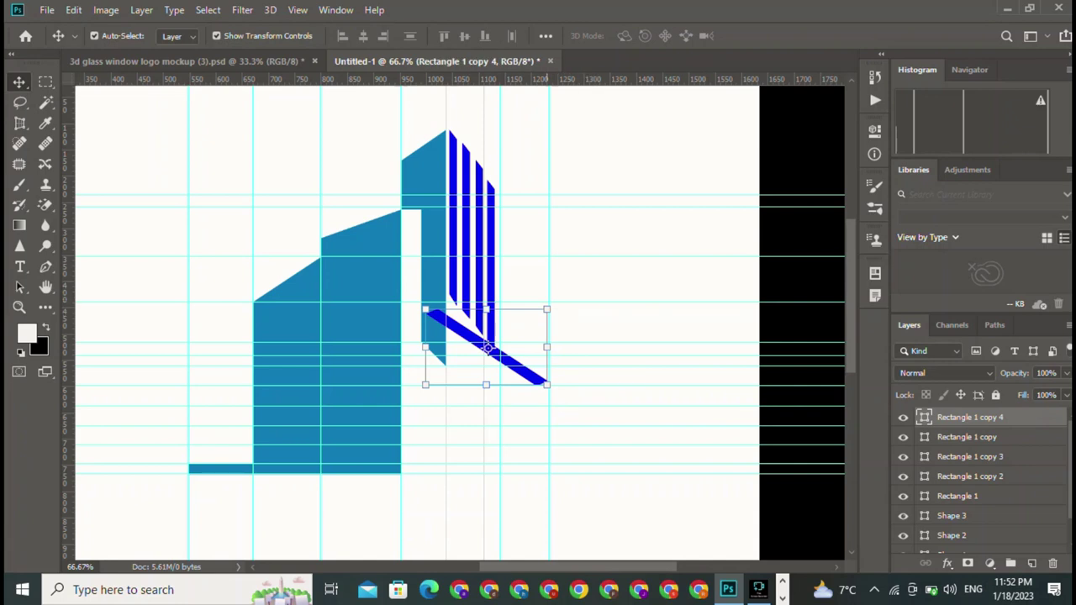
mouse_move(486, 347)
left_mouse_down()
mouse_move(487, 387)
mouse_move(474, 397)
left_mouse_up()
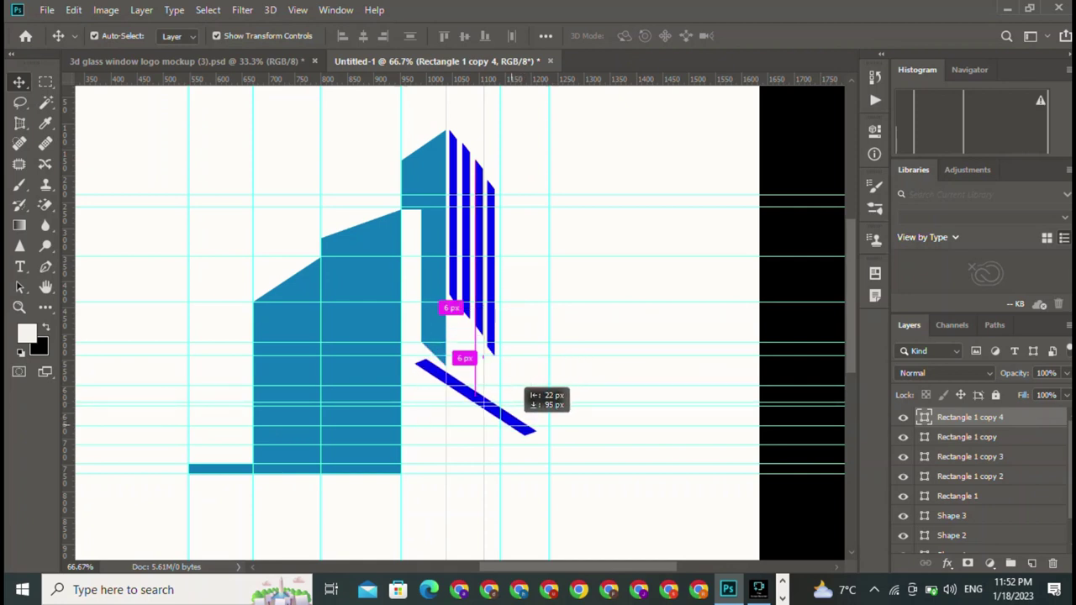
left_click_drag(476, 399, 479, 403)
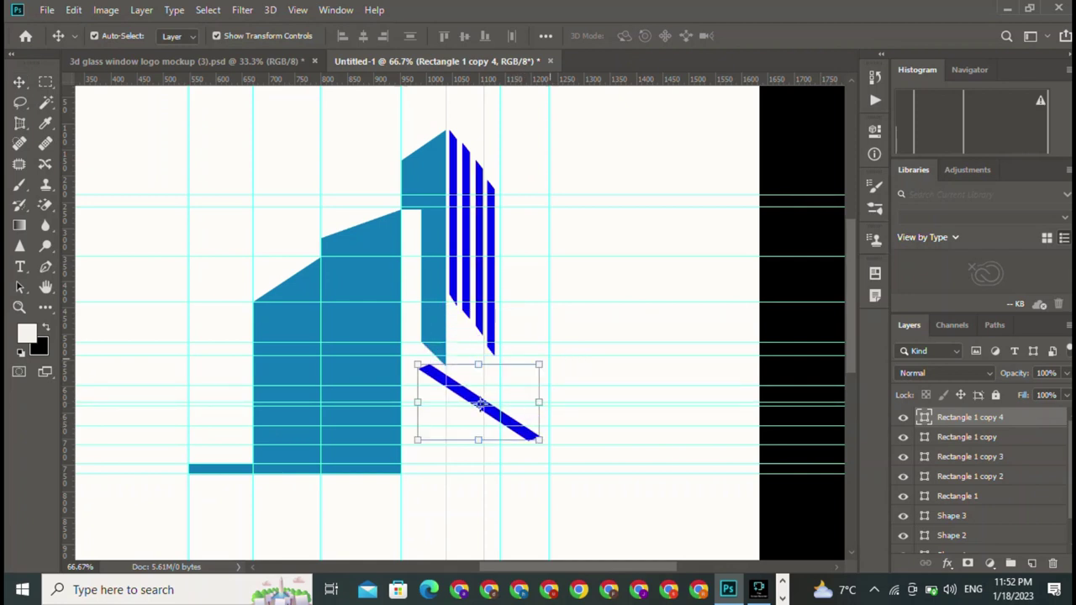
key("ctrl+t")
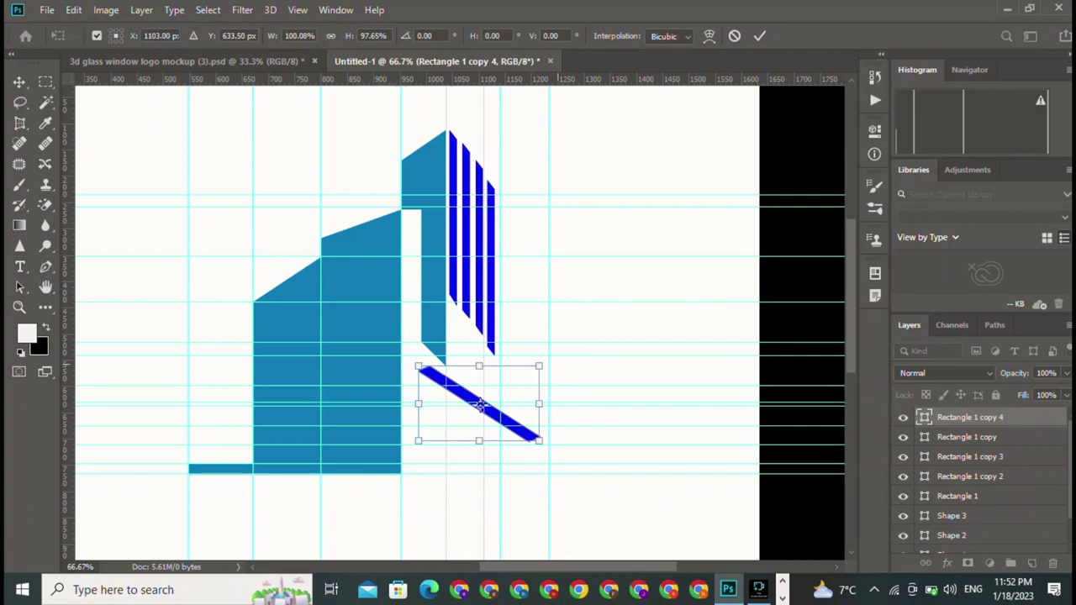
left_click_drag(565, 337, 570, 352)
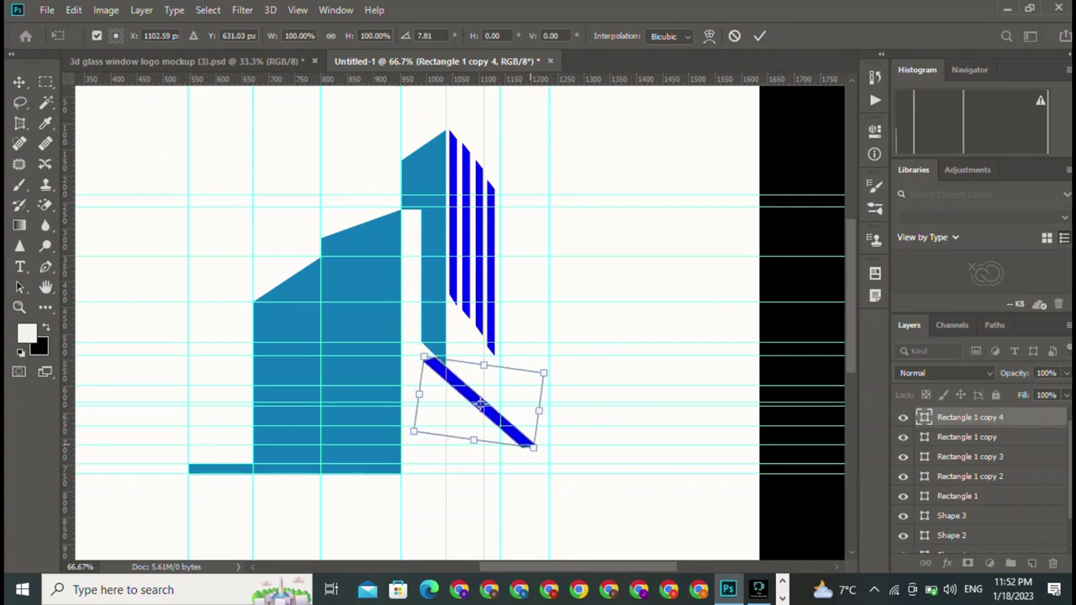
left_click_drag(533, 447, 490, 407)
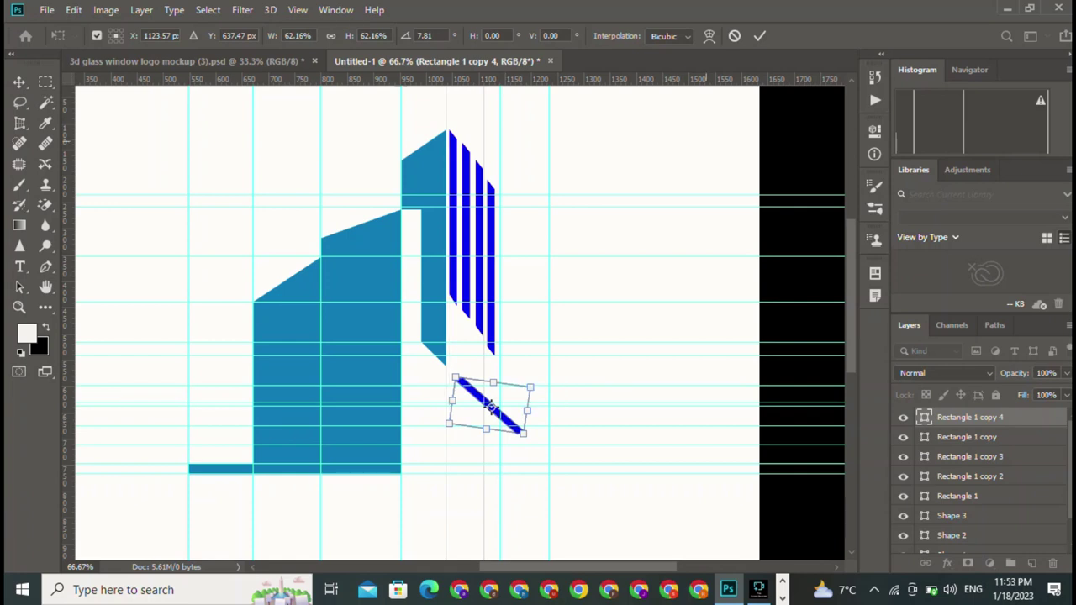
key("Return")
Extend all four blue stripes slightly further down.
left_click(489, 370)
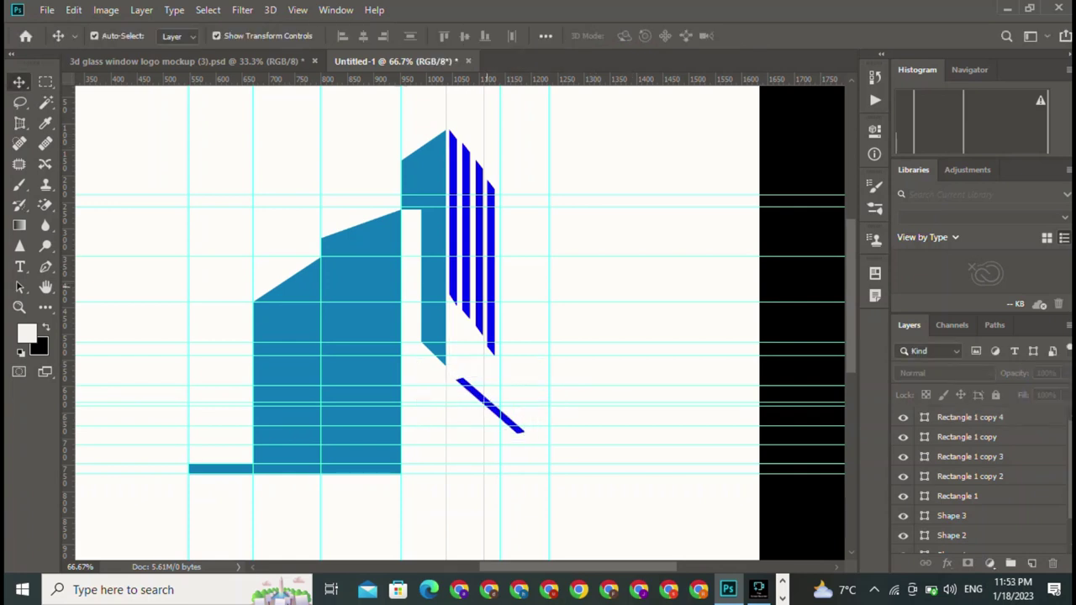
mouse_move(446, 126)
left_mouse_down()
mouse_move(518, 357)
mouse_move(471, 376)
left_mouse_up()
key("ctrl+t")
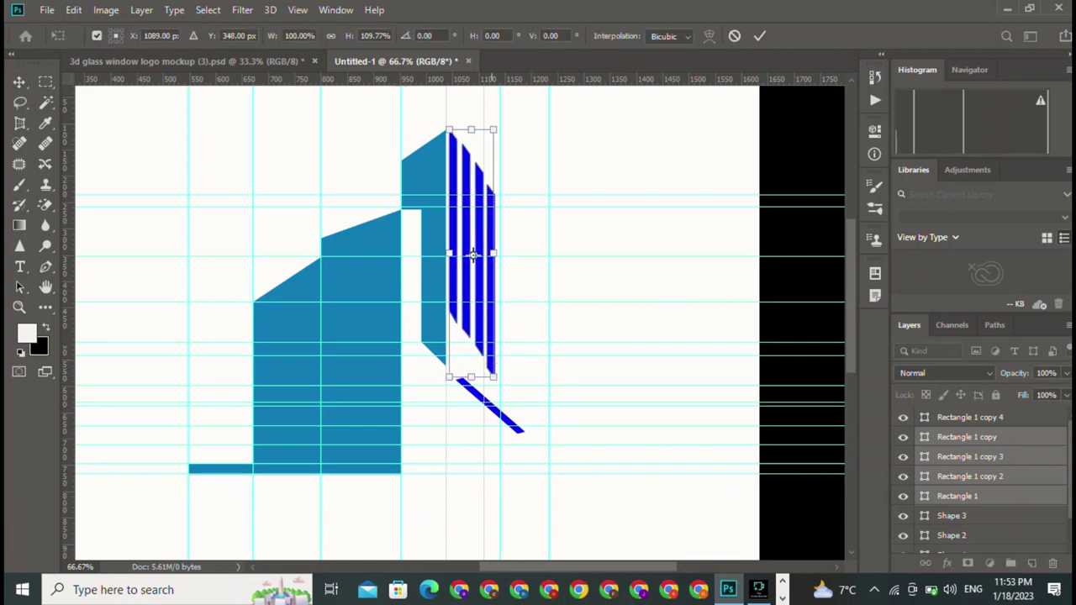
left_click_drag(470, 377, 471, 386)
left_click(759, 36)
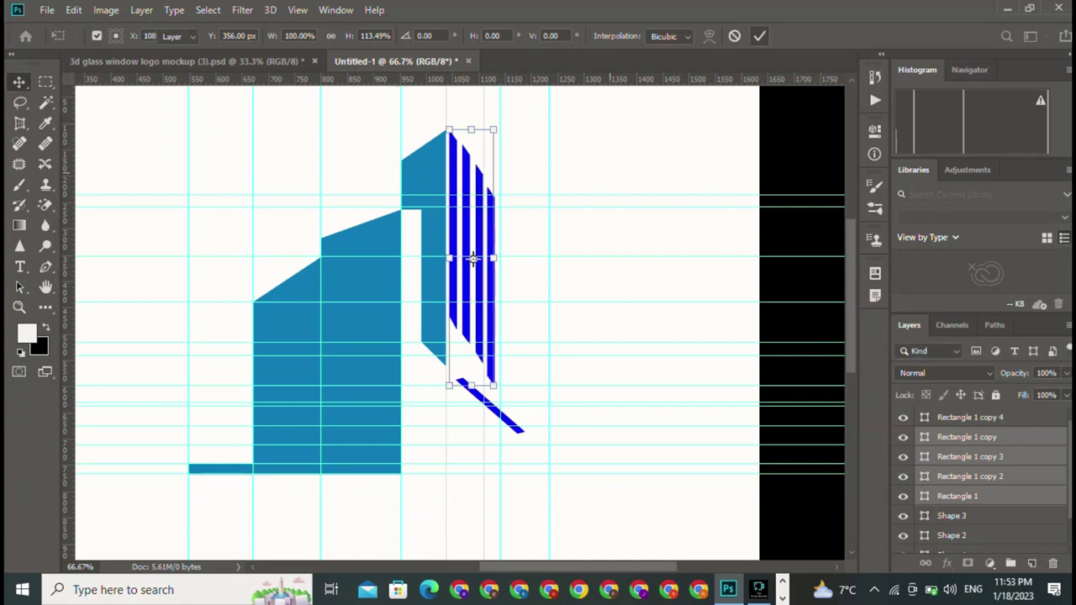
Reposition the diagonal bar just beneath the stripes' slanted bottom ends.
left_click_drag(492, 406, 463, 393)
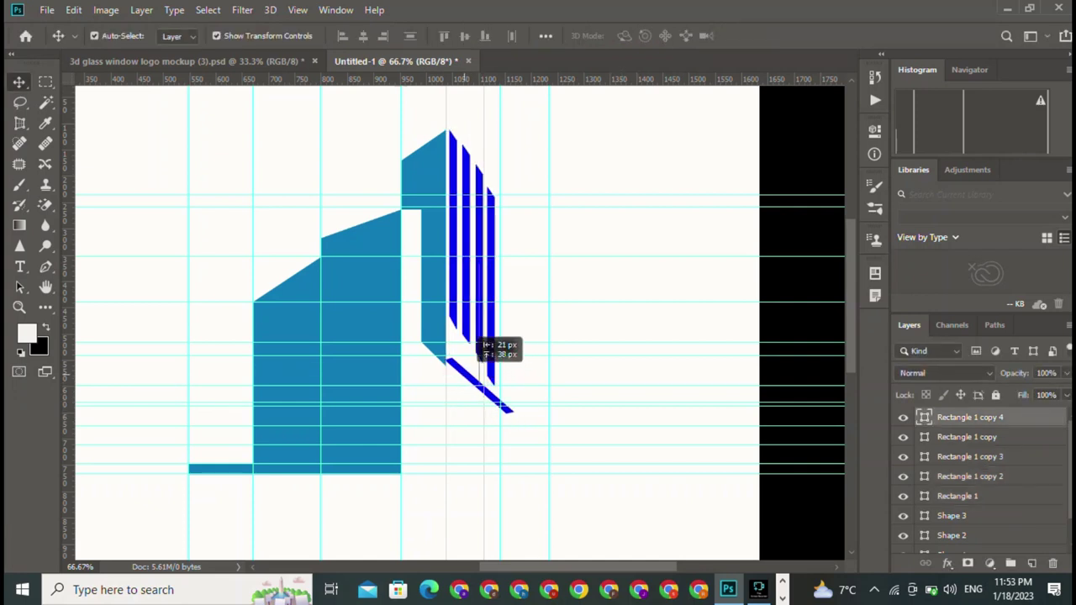
left_click_drag(464, 352, 468, 353)
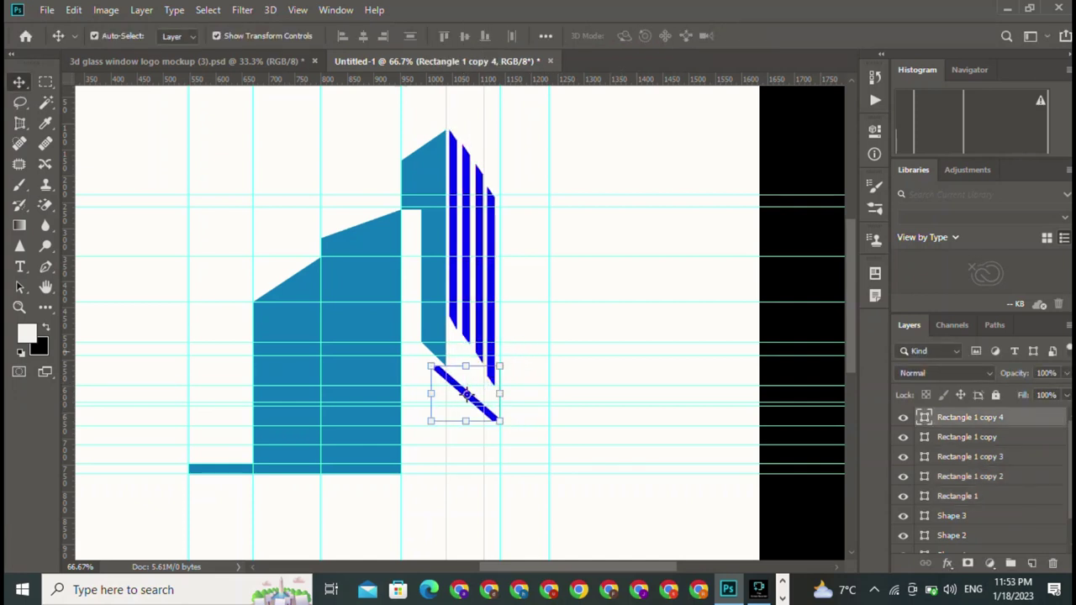
left_click(421, 504)
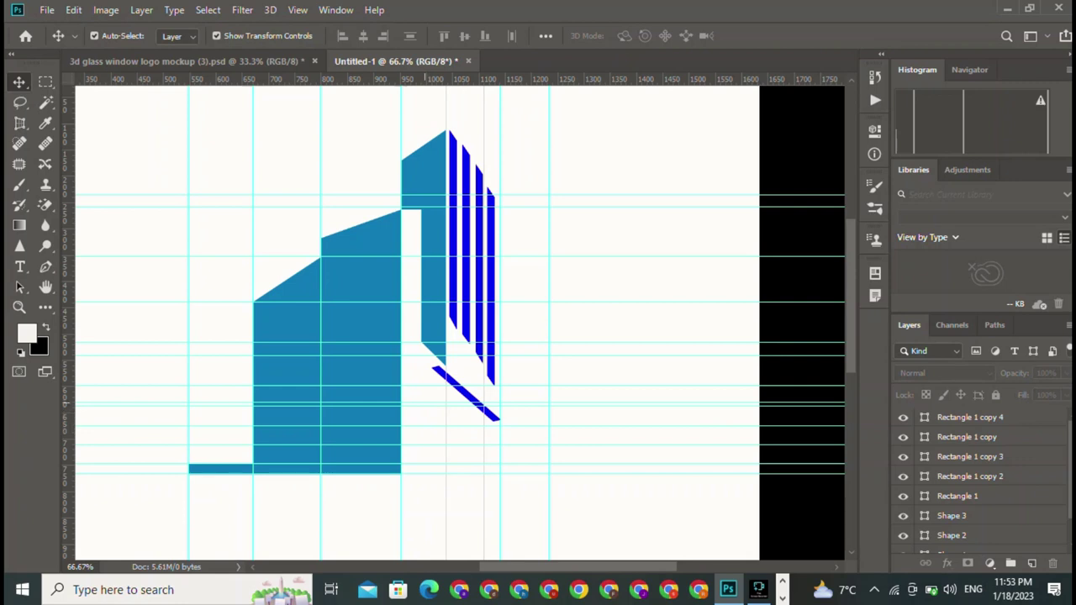
left_click(45, 267)
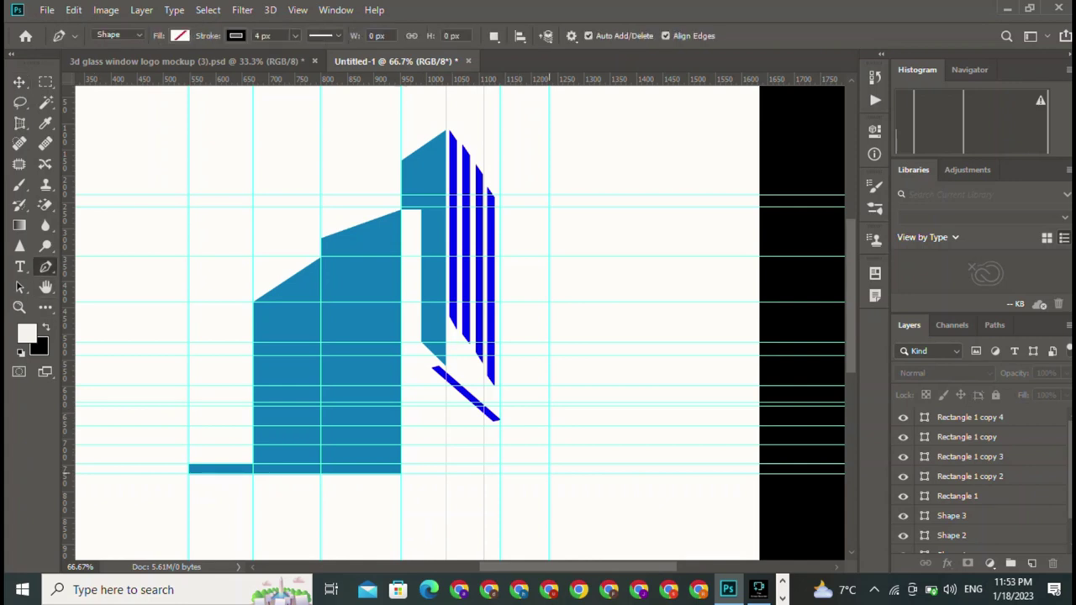
Draw a closed stepped shape with the Pen tool beneath the diagonal bar along the base line.
left_click(549, 473)
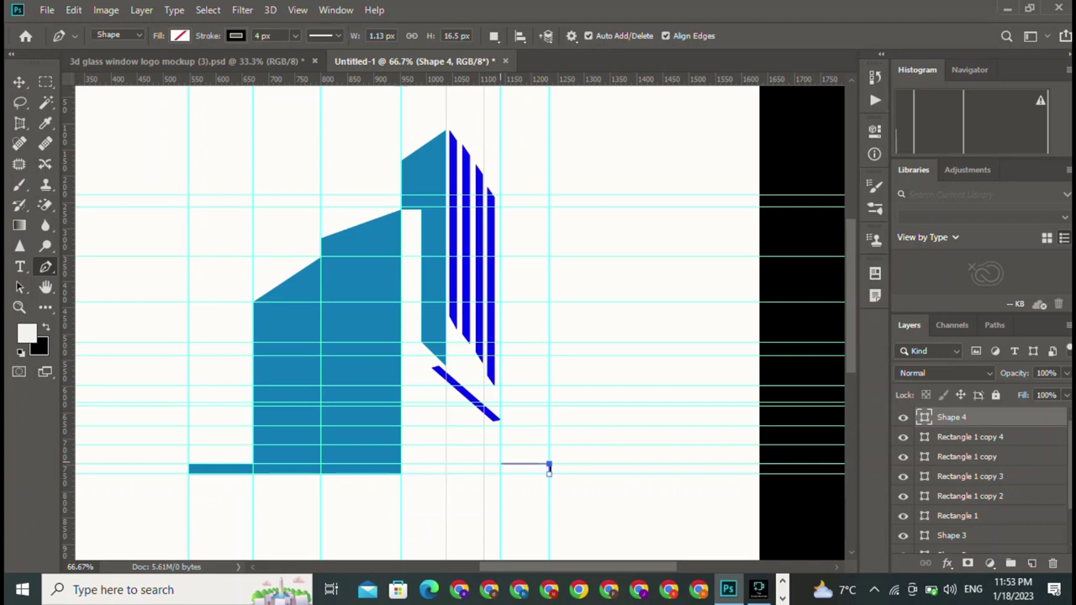
left_click(501, 464)
left_click(501, 426)
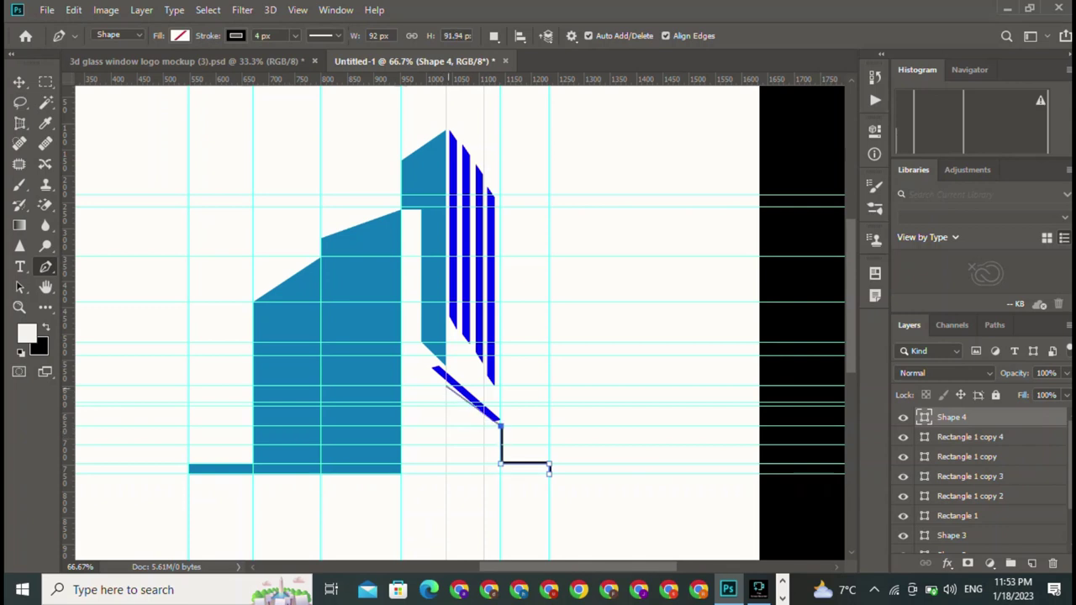
left_click_drag(445, 386, 447, 446)
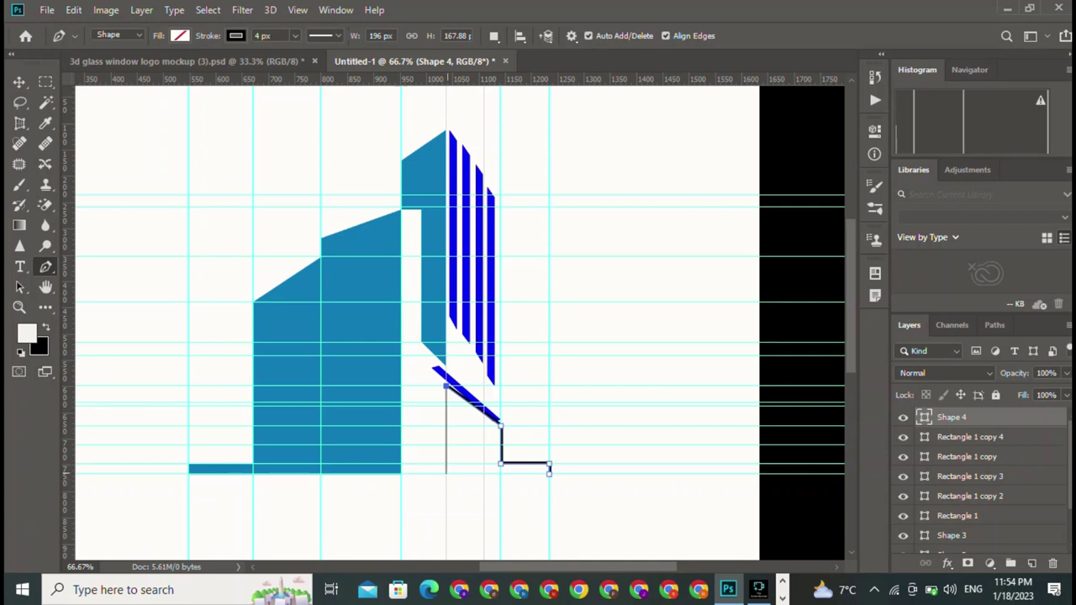
left_click(445, 473)
left_click(549, 473)
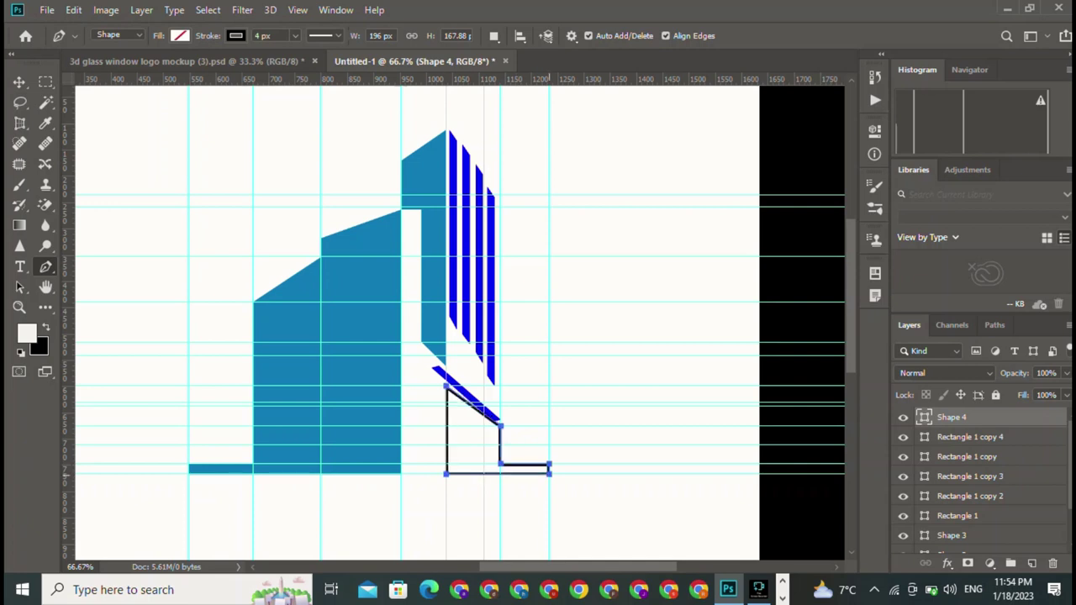
Fill the new stepped shape with blue and remove its outline.
left_click(179, 35)
left_click(102, 118)
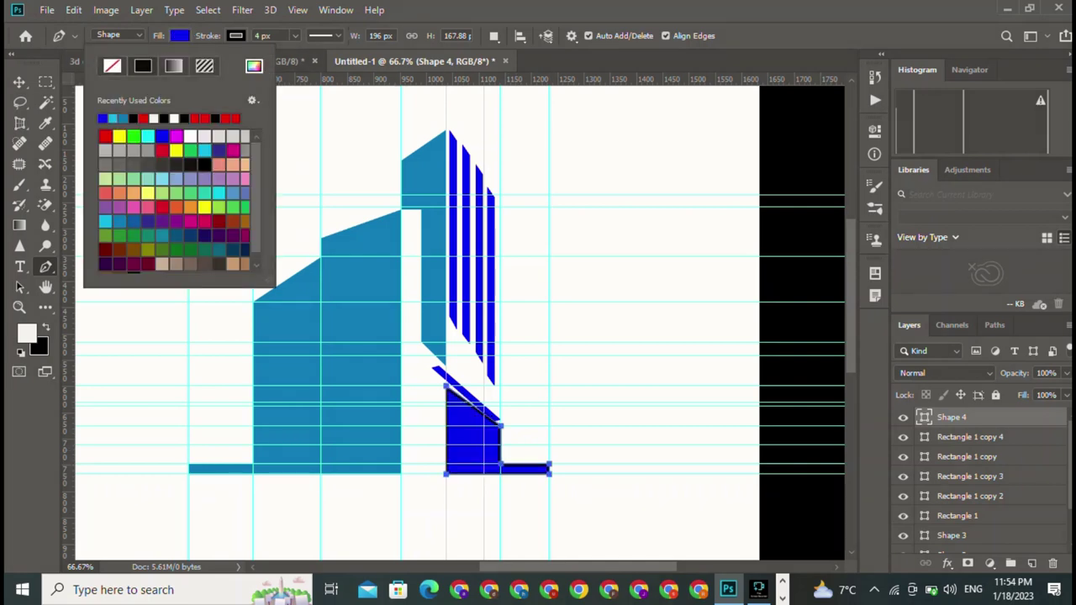
left_click(235, 35)
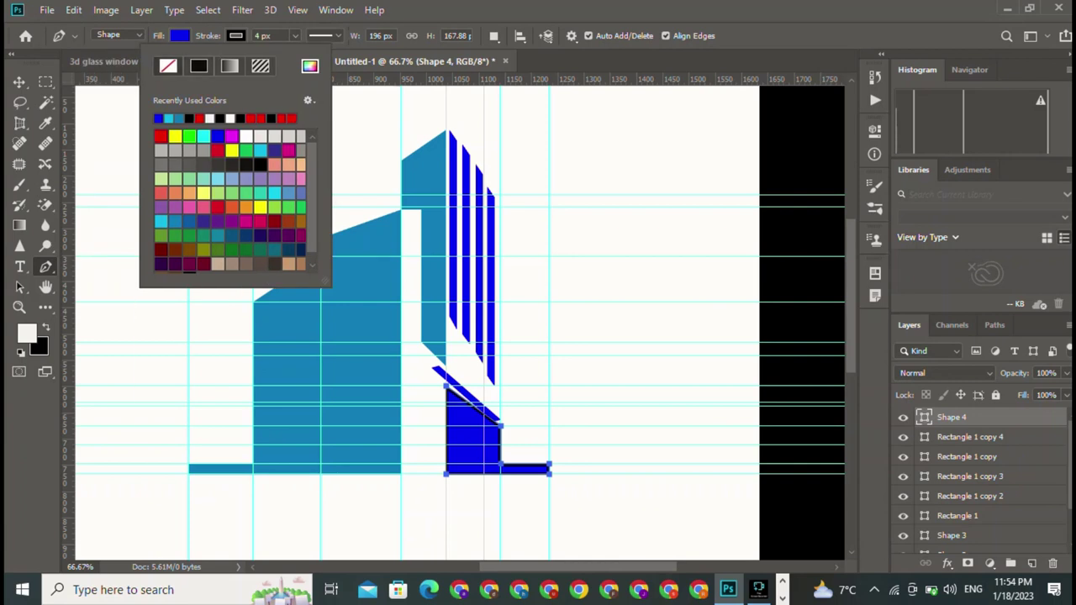
left_click(168, 65)
key("v")
left_click(465, 393)
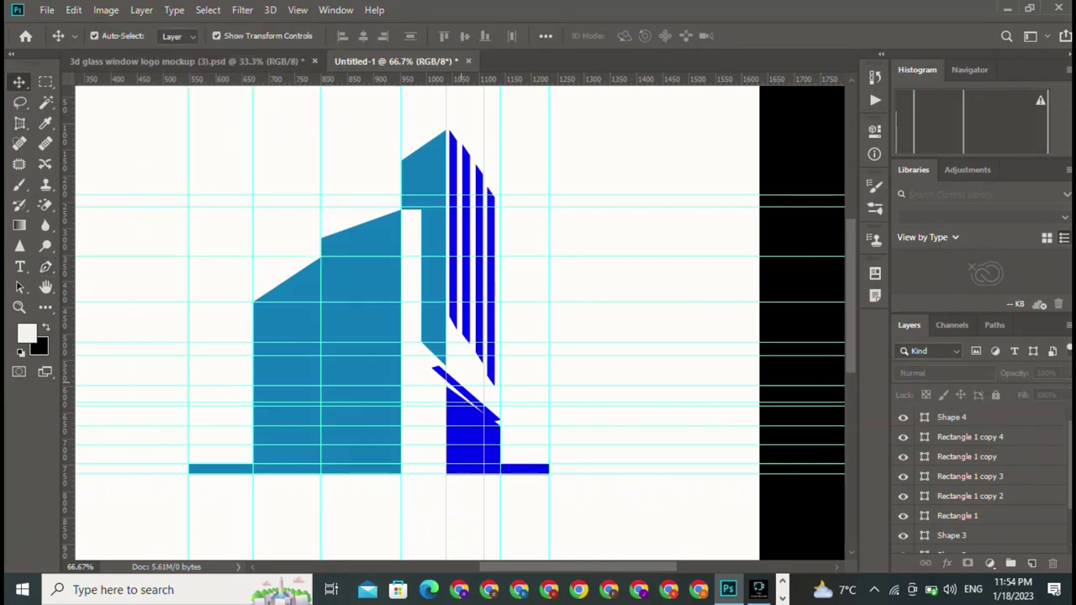
Rotate the diagonal bar to about -6° and nudge it up-right above the blue block.
key("ctrl+t")
left_click_drag(528, 321, 538, 325)
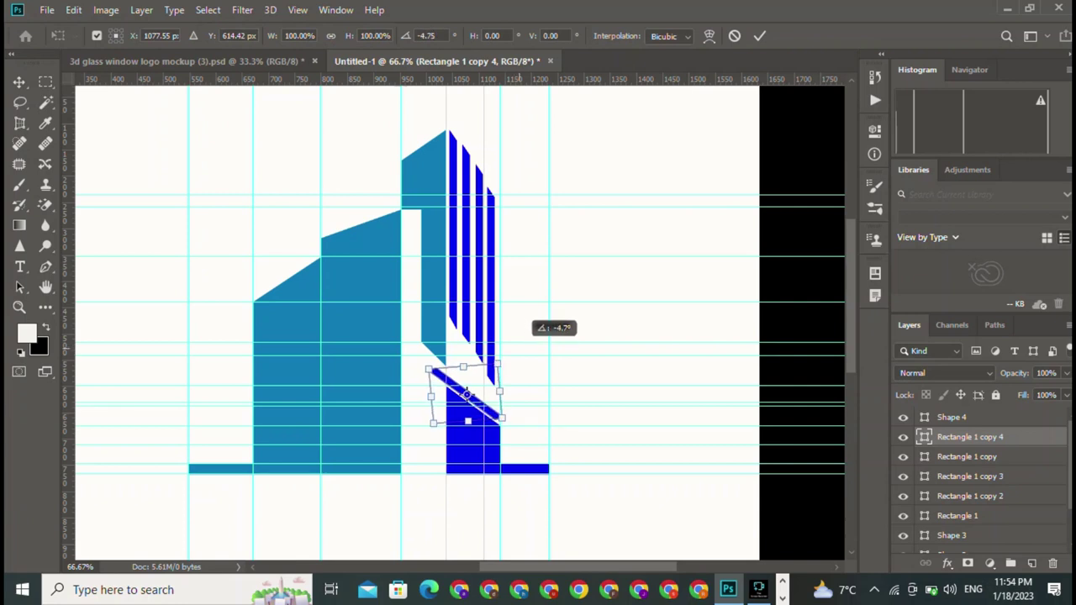
left_click_drag(517, 321, 515, 317)
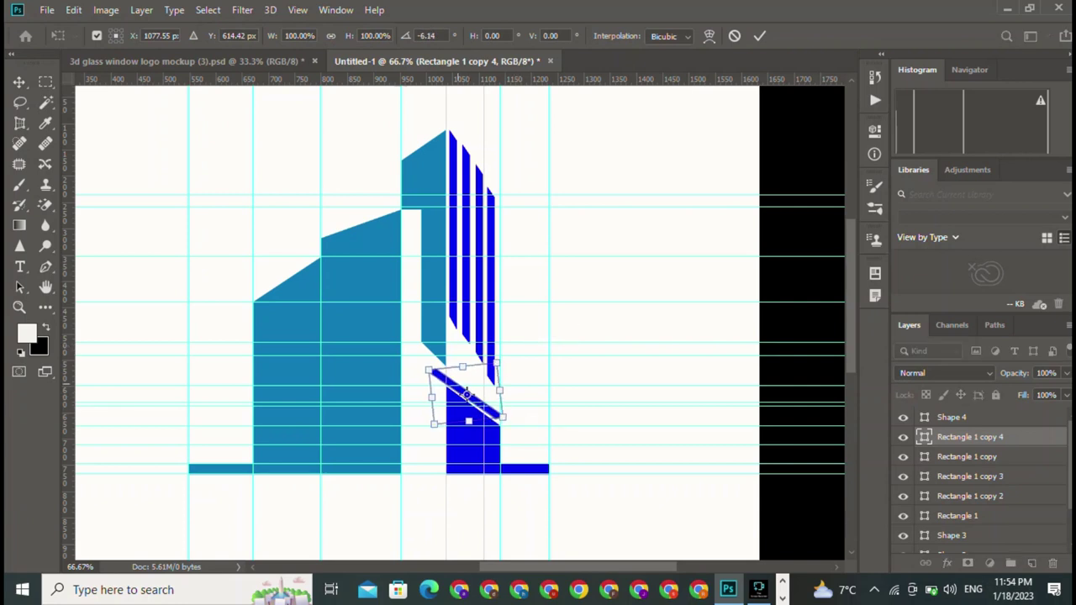
left_click_drag(466, 394, 471, 392)
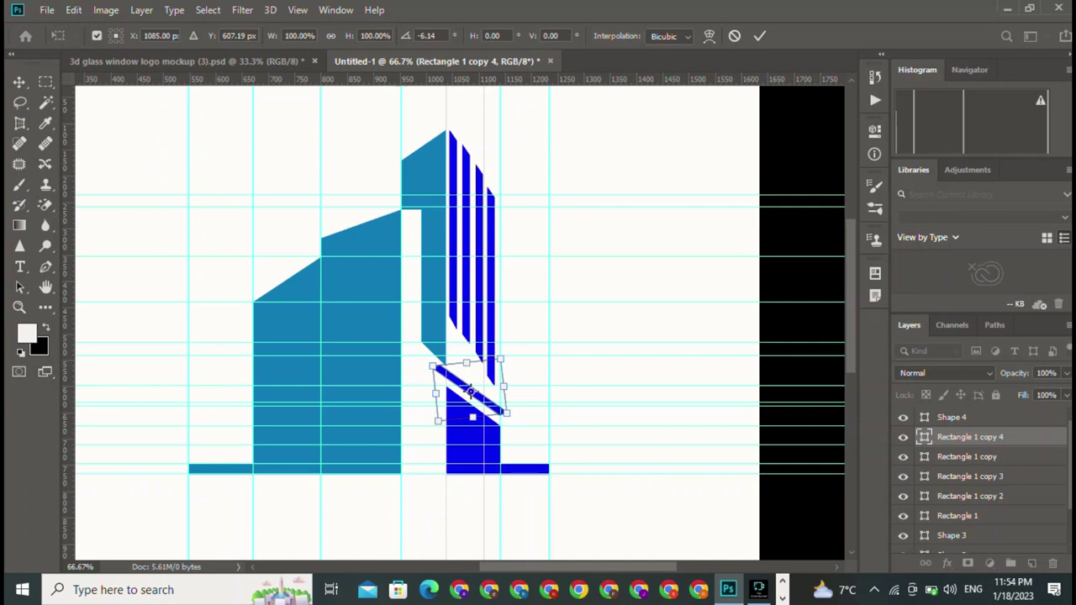
key("Return")
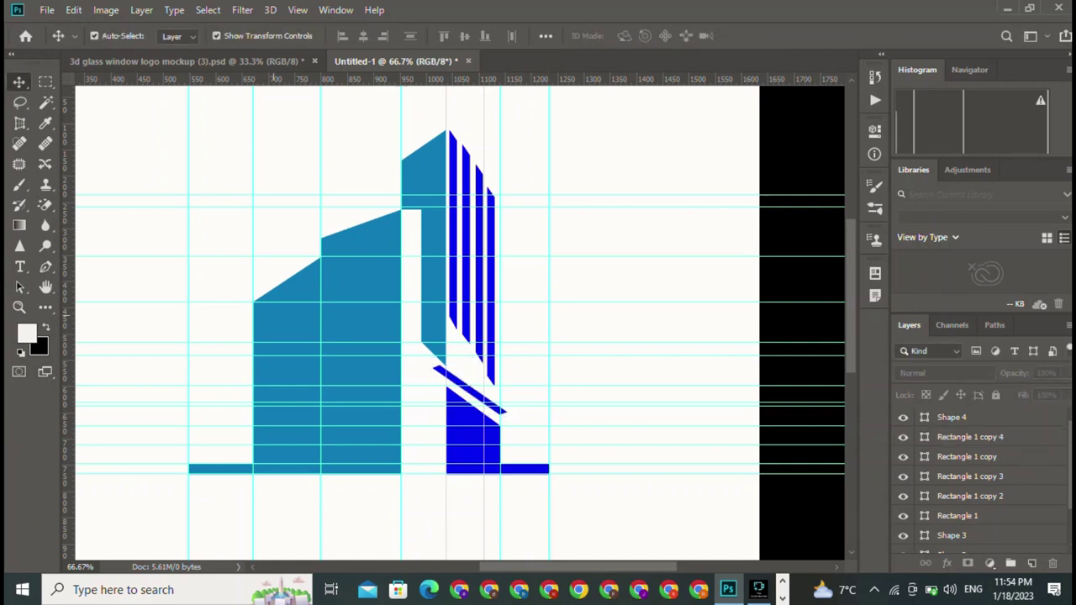
left_click(424, 248)
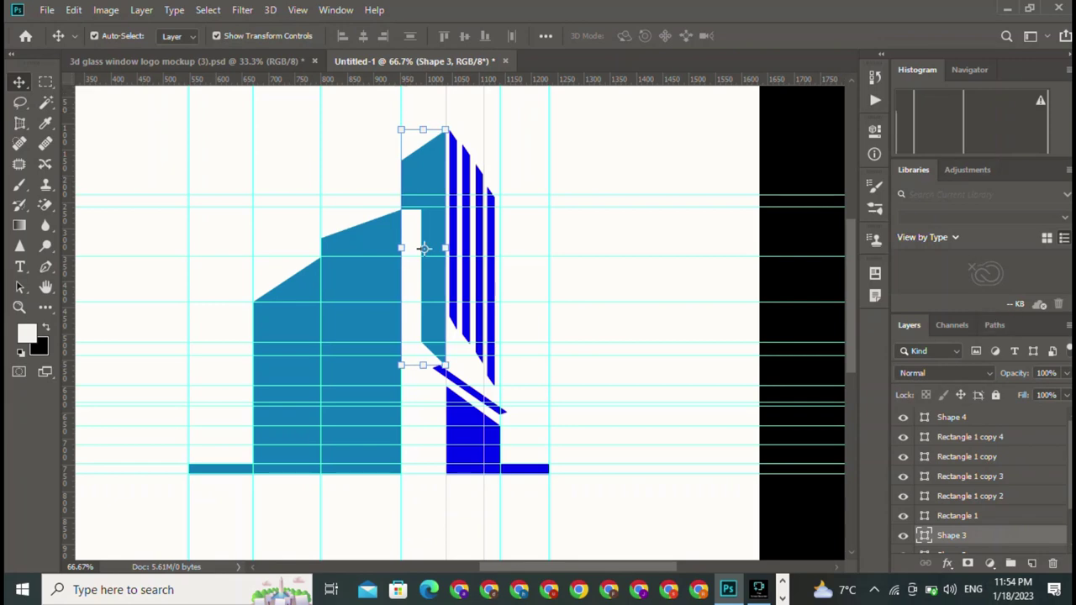
Apply a red colour overlay to the tall Shape 3.
double_click(1009, 535)
left_click(504, 346)
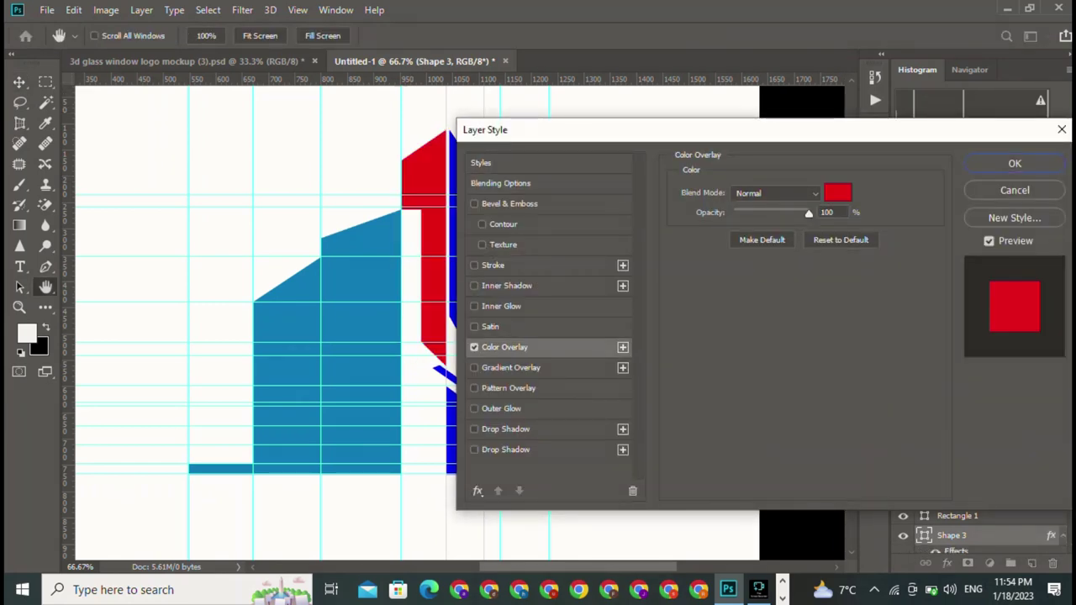
left_click(1015, 163)
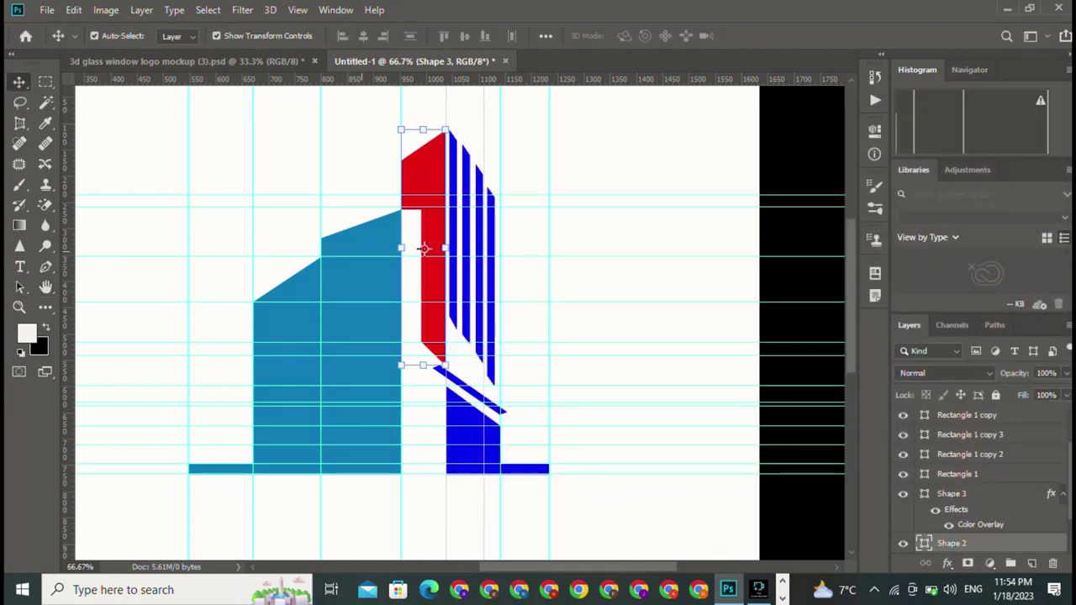
Sample the tall shape's red and fill the middle and left building sections with it.
left_click(362, 343)
key("i")
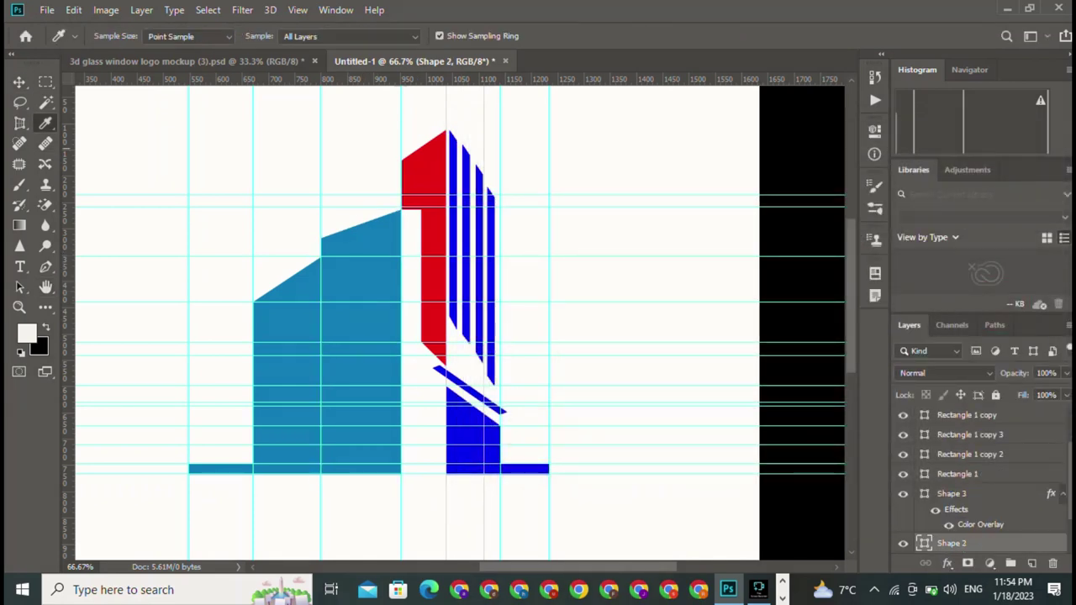
left_click(429, 277, "alt")
key("ctrl+BackSpace")
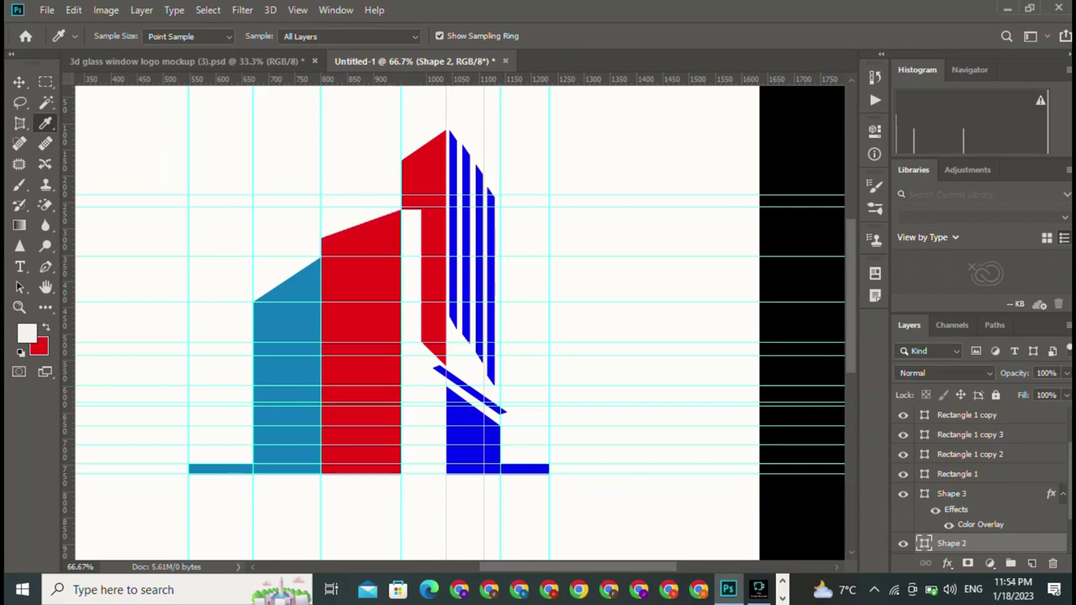
key("v")
left_click(256, 367)
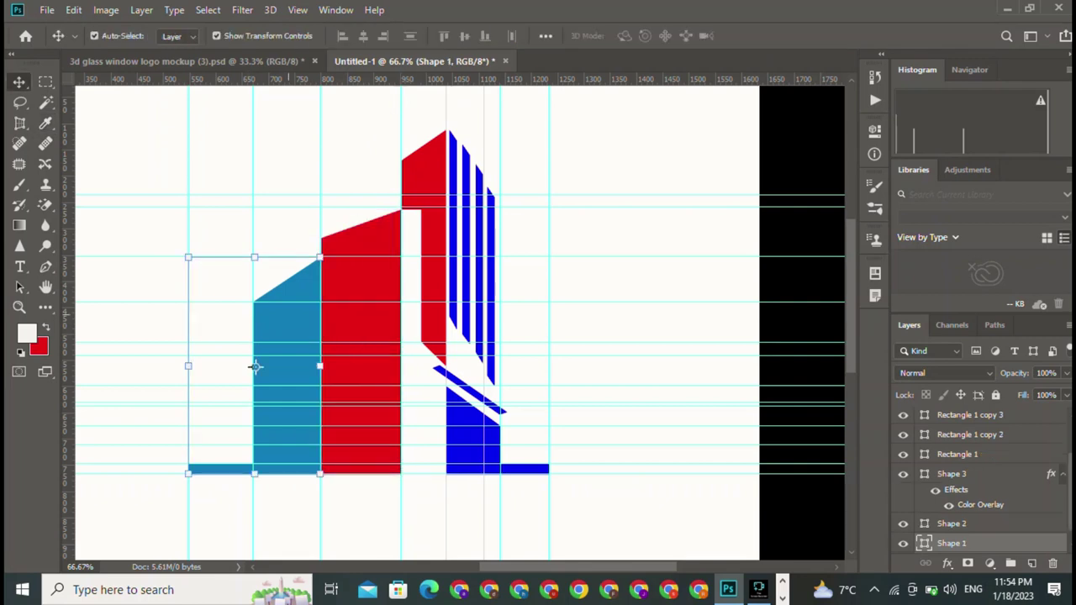
key("ctrl+BackSpace")
left_click(638, 118)
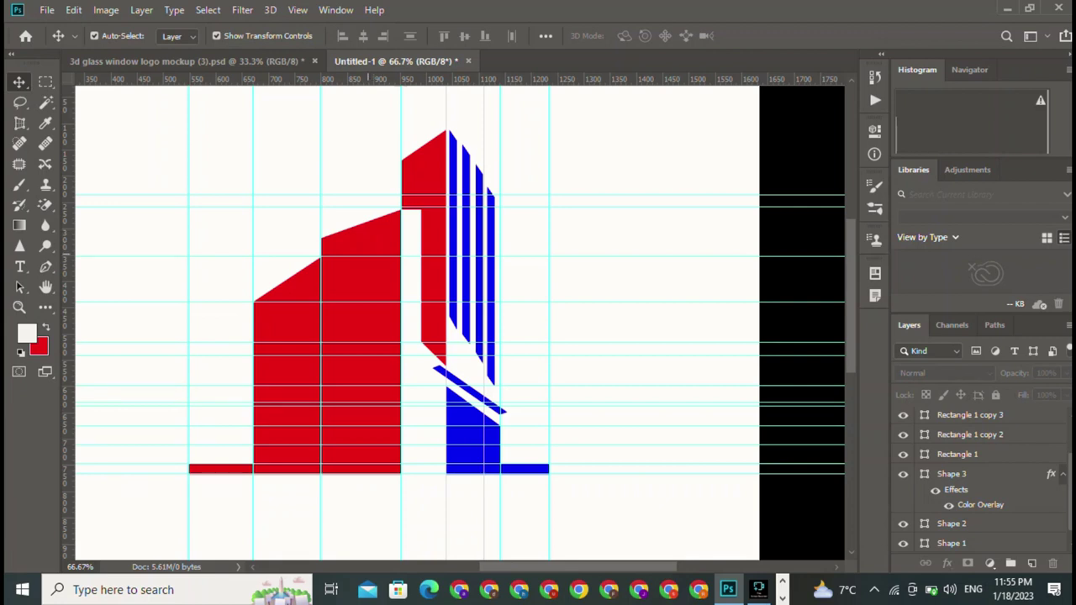
Narrow the middle red block from its left side and adjust its top edge.
left_click(361, 342)
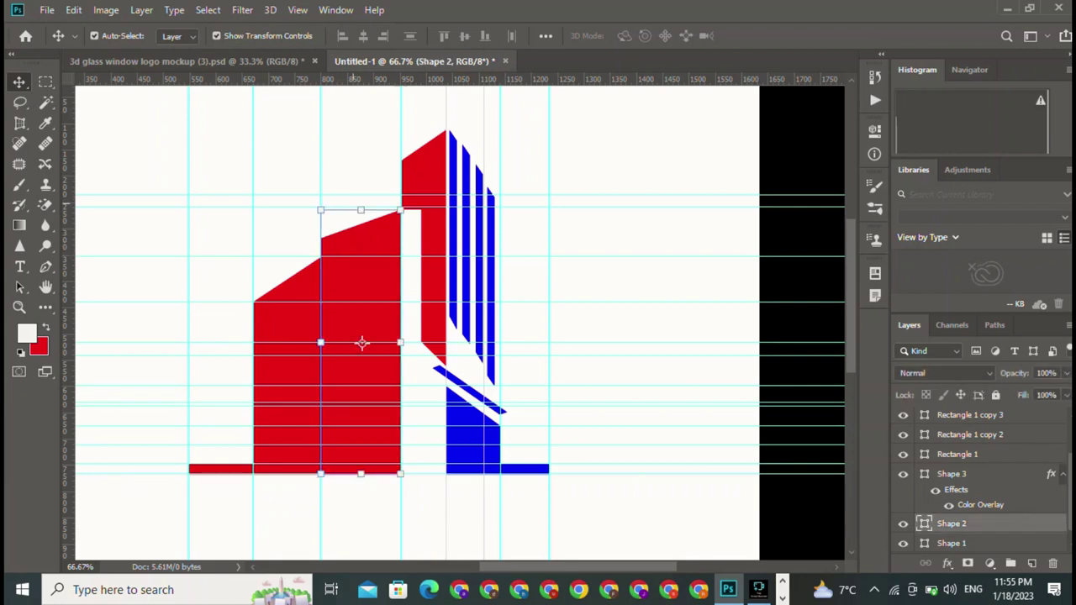
left_click_drag(360, 210, 359, 229)
left_click_drag(320, 352, 341, 351)
left_click_drag(371, 230, 370, 206)
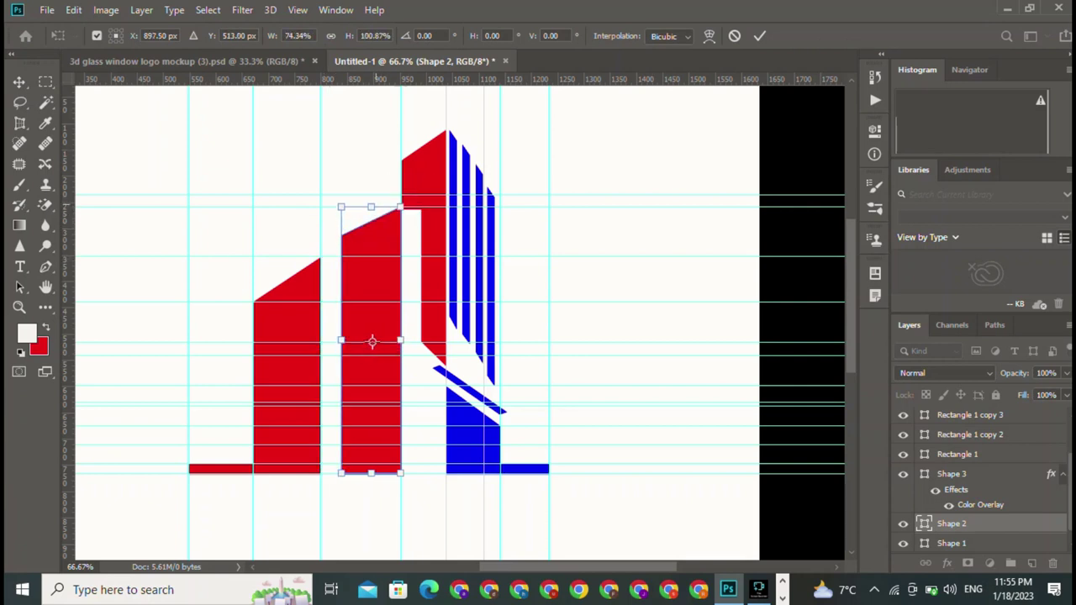
left_click(759, 35)
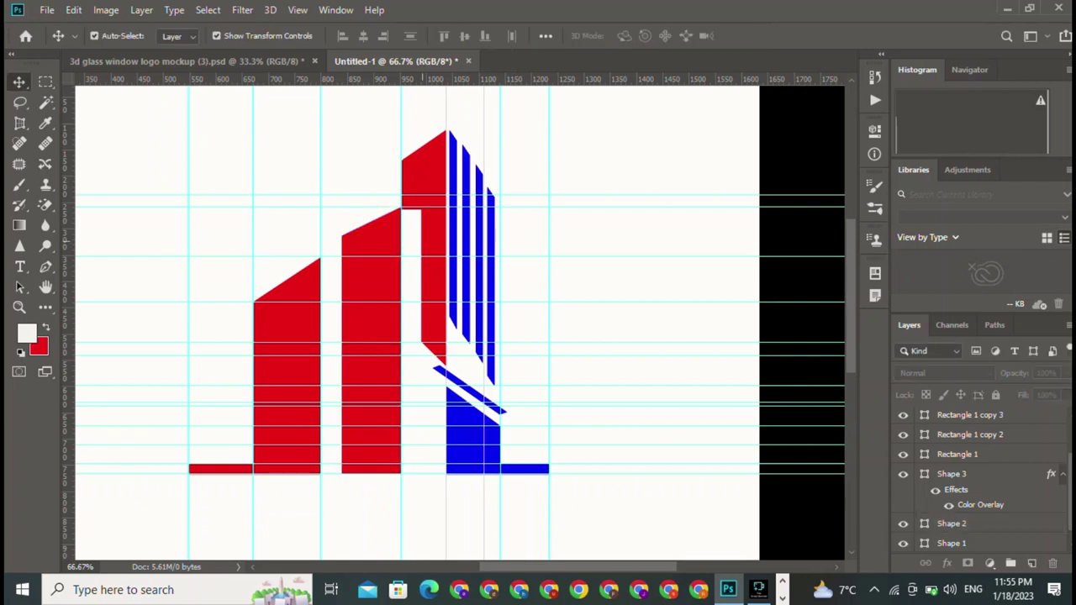
left_click(370, 340)
key("ctrl+t")
left_click_drag(371, 207, 371, 216)
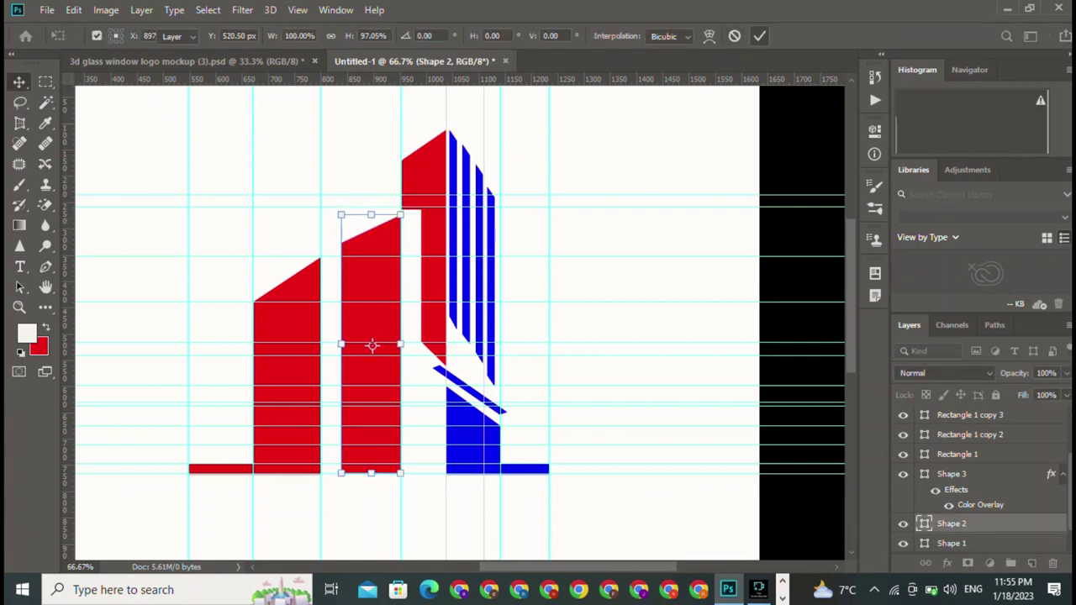
key("Return")
Shift the left red block right and fine-tune the middle block's height.
left_click(255, 367)
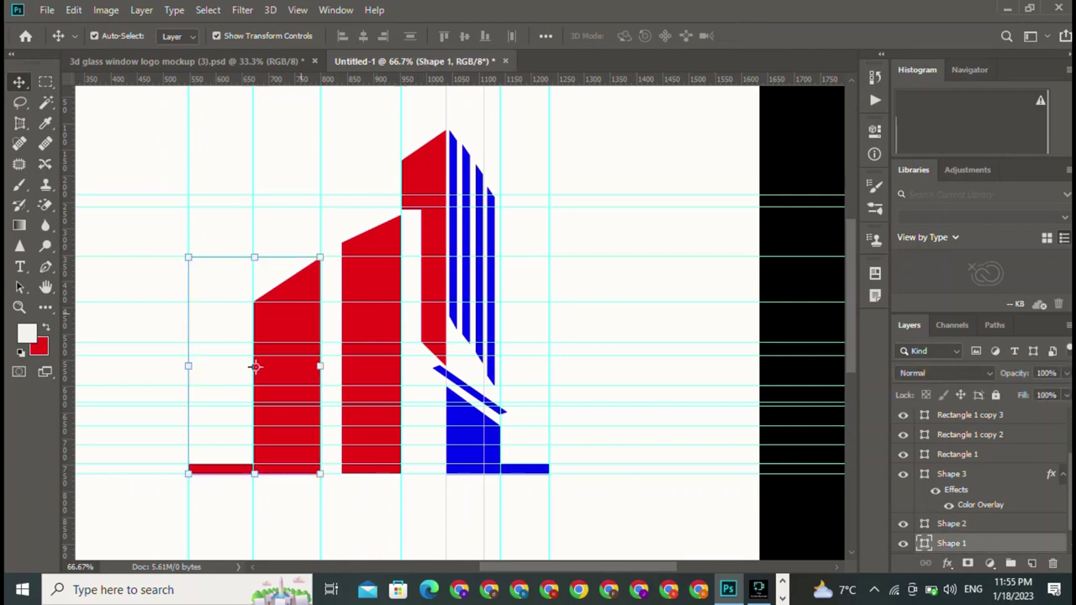
left_click_drag(321, 279, 336, 278)
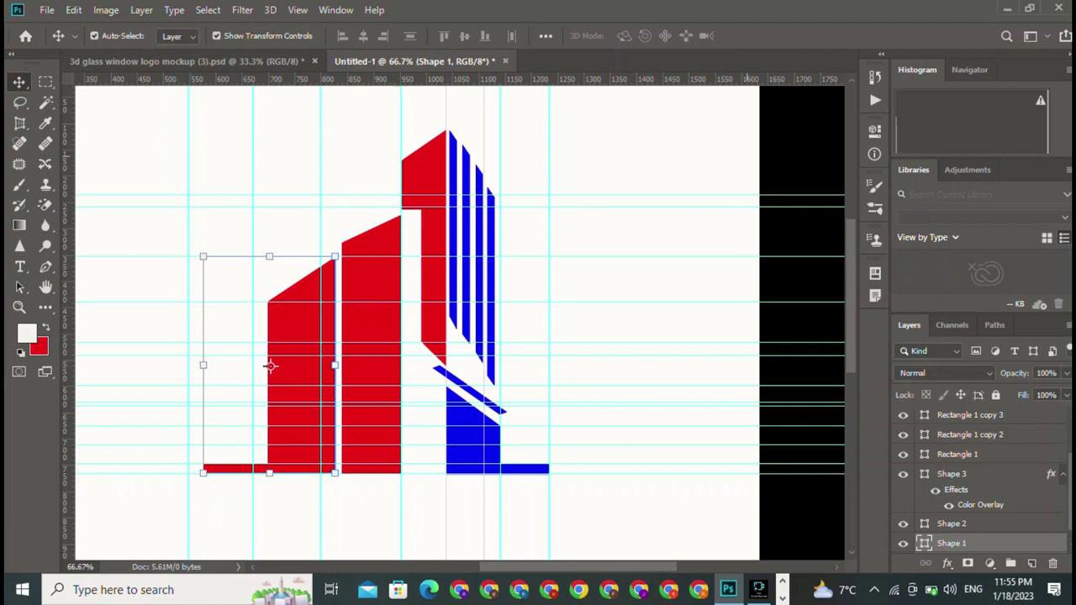
left_click(638, 277)
left_click(373, 344)
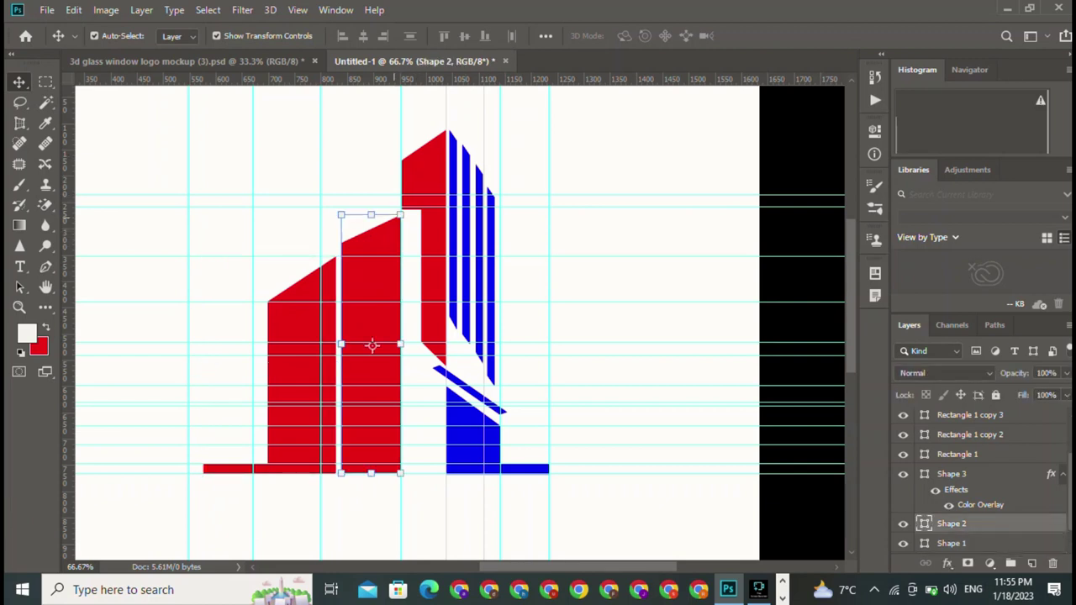
left_click_drag(371, 216, 371, 214)
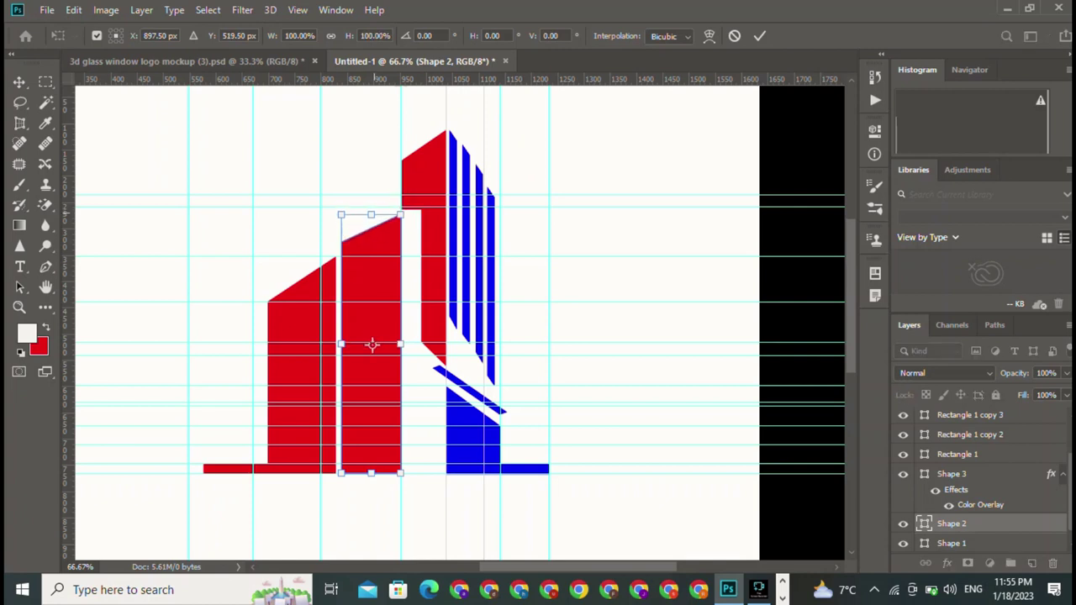
left_click_drag(373, 344, 372, 342)
left_click(759, 35)
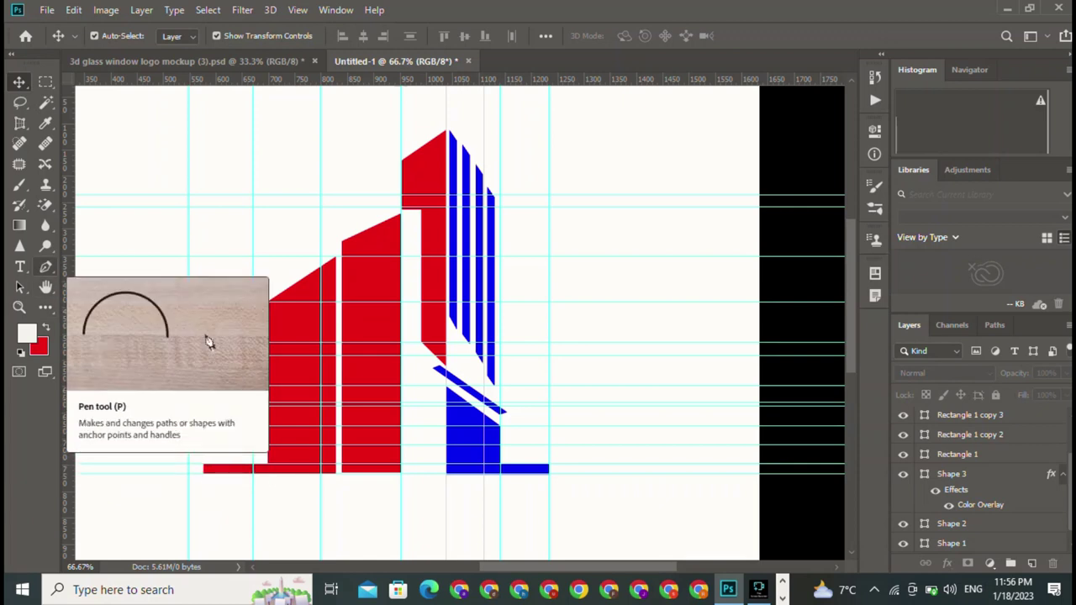
Draw a small 22 px square with the Rectangle tool near the canvas's top-left.
left_click(45, 307)
left_click(132, 483)
left_click_drag(96, 125, 107, 137)
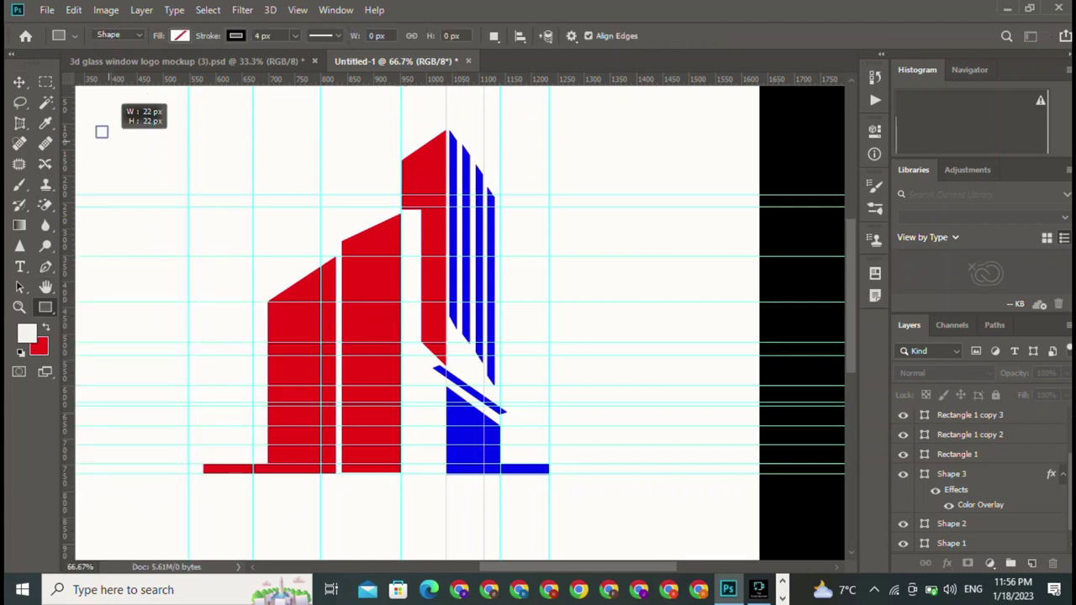
key("v")
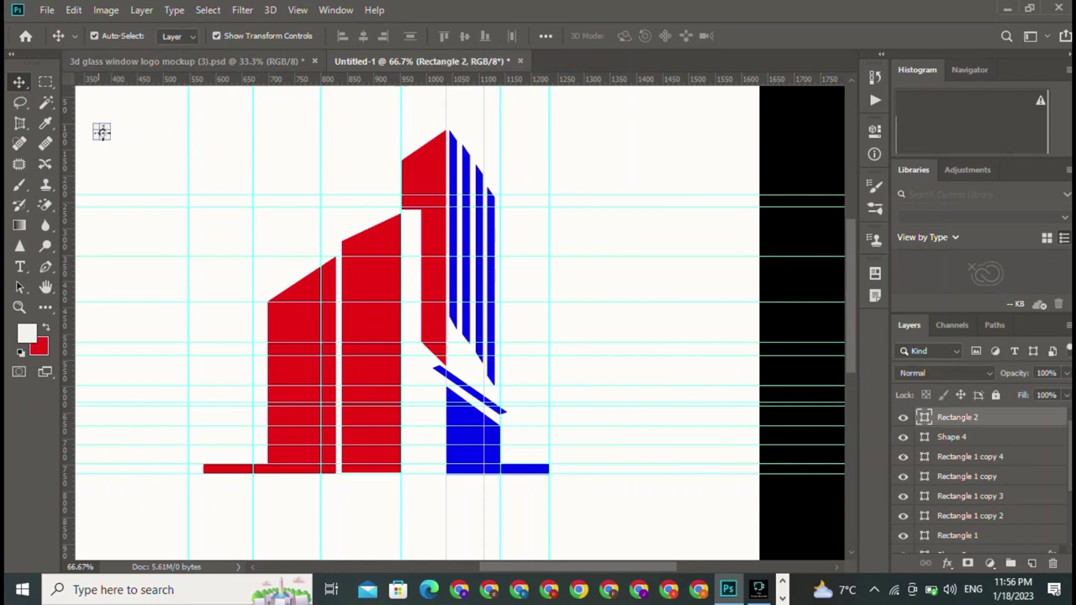
Set the small square's fill to red.
key("u")
left_click(180, 35)
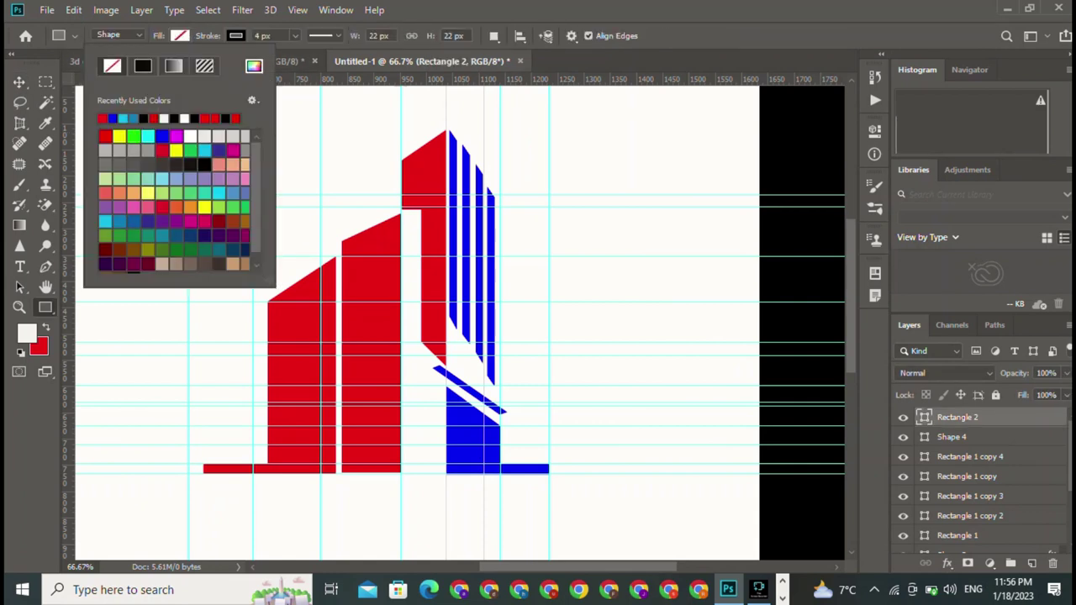
left_click(105, 136)
key("Return")
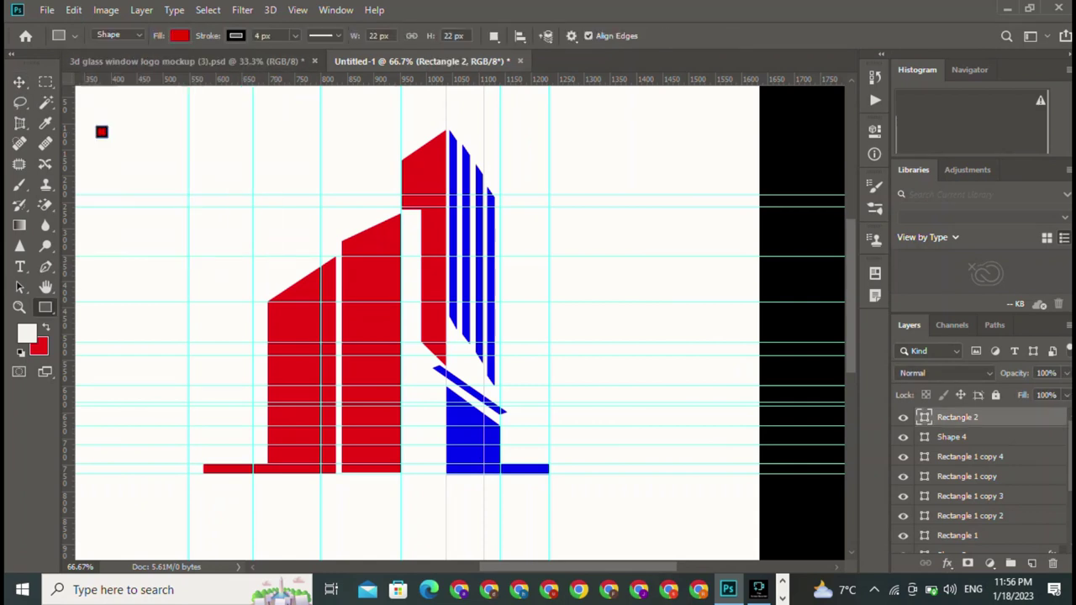
left_click(180, 35)
key("v")
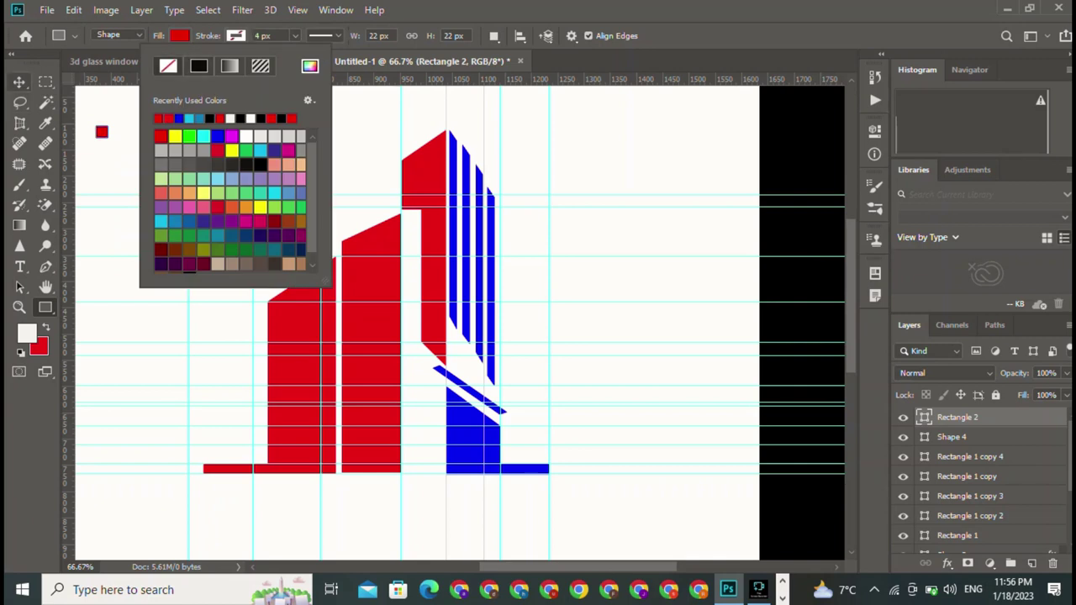
Select the red square and open Free Transform, leaving it unchanged.
left_click(101, 132)
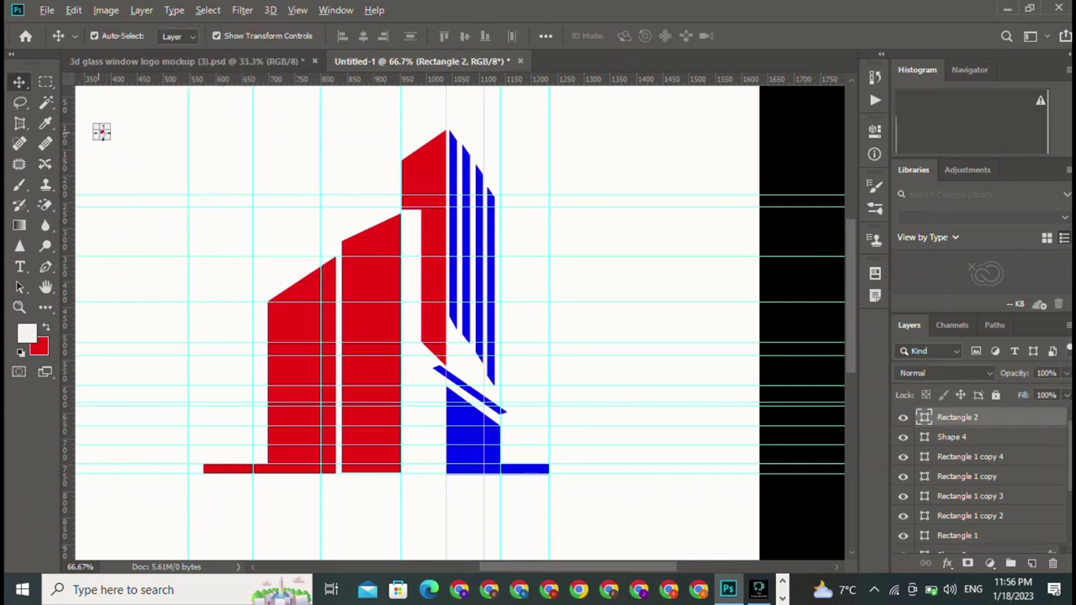
key("ctrl+t")
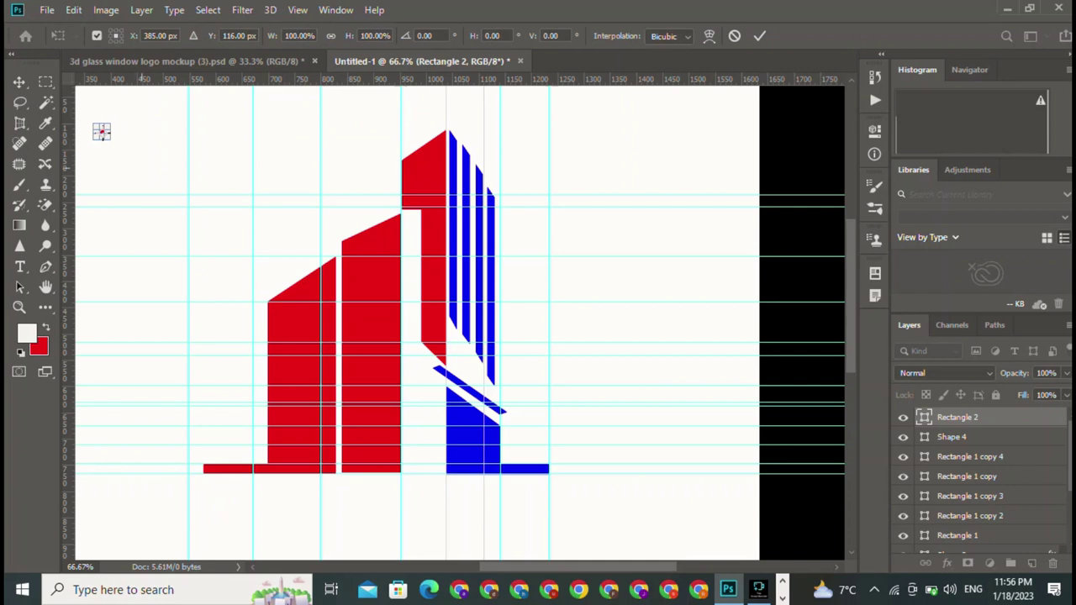
key("Return")
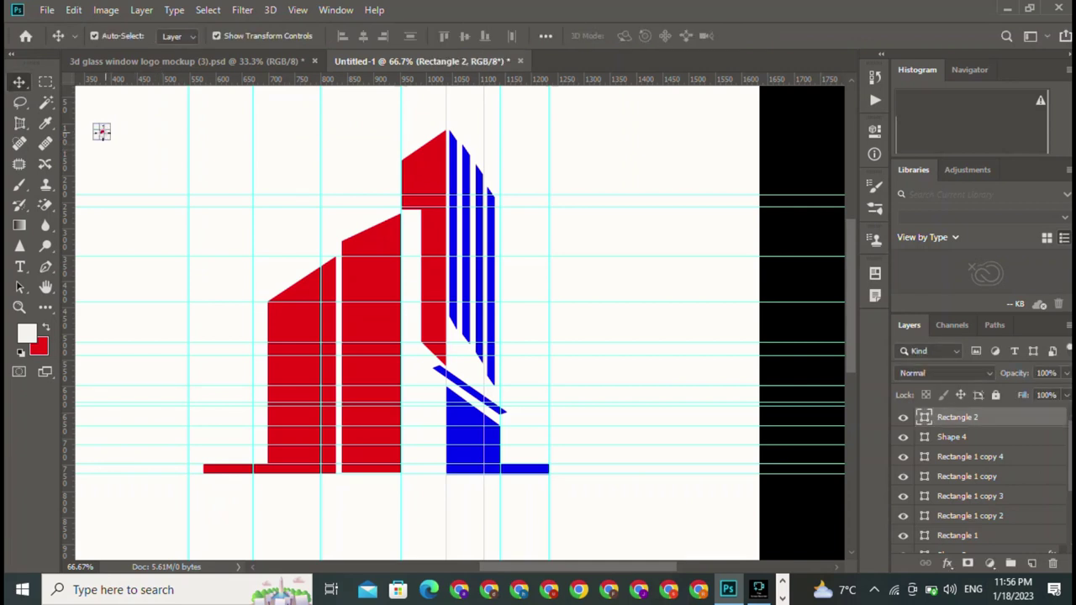
key("ctrl+t")
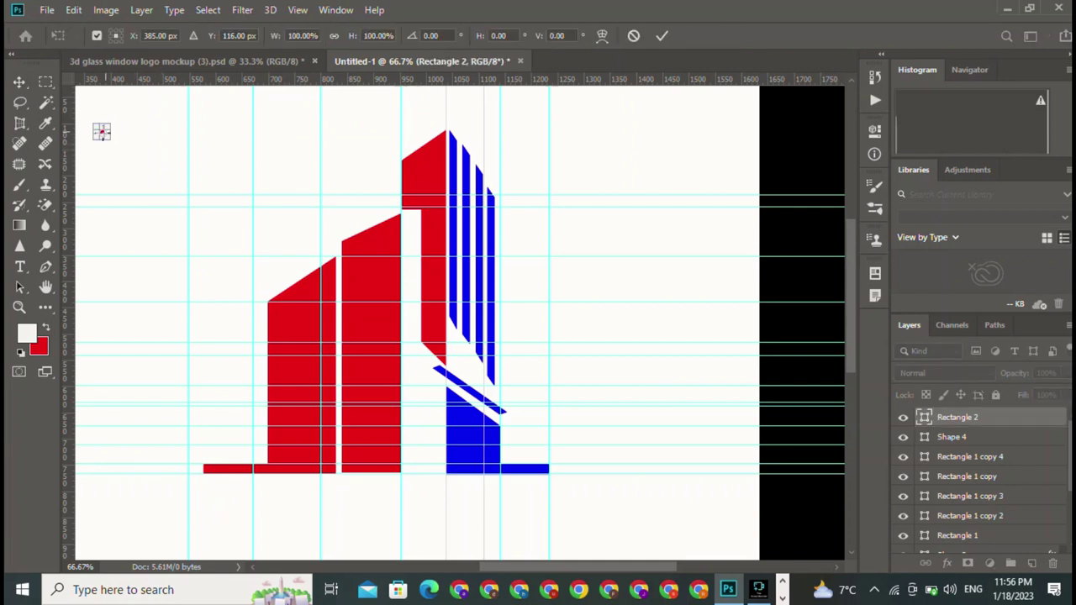
right_click(102, 132)
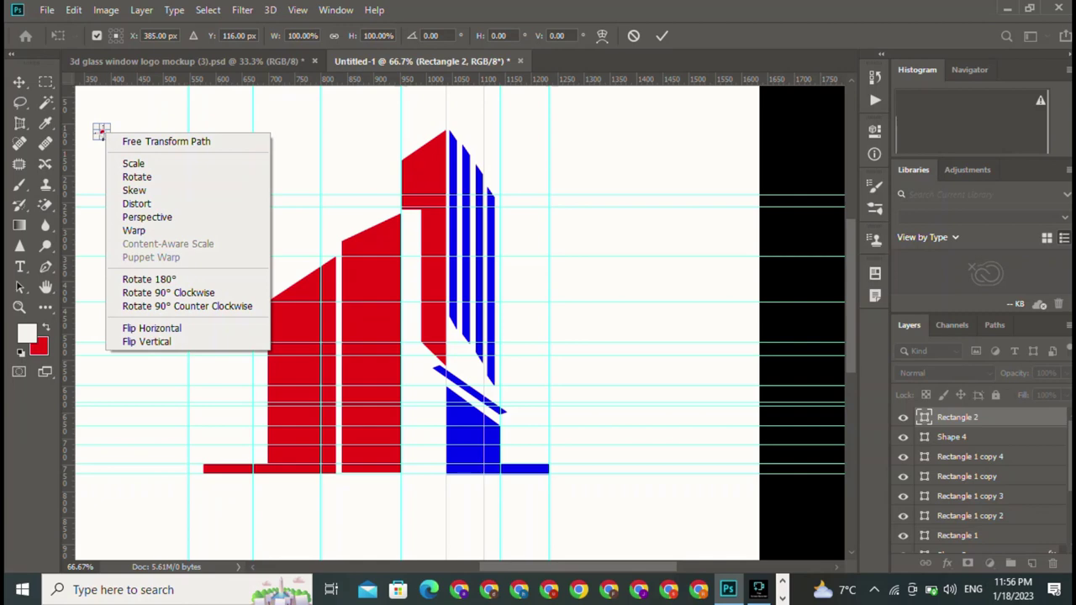
key("Escape")
Copy the red square with Edit > Copy.
left_click(74, 10)
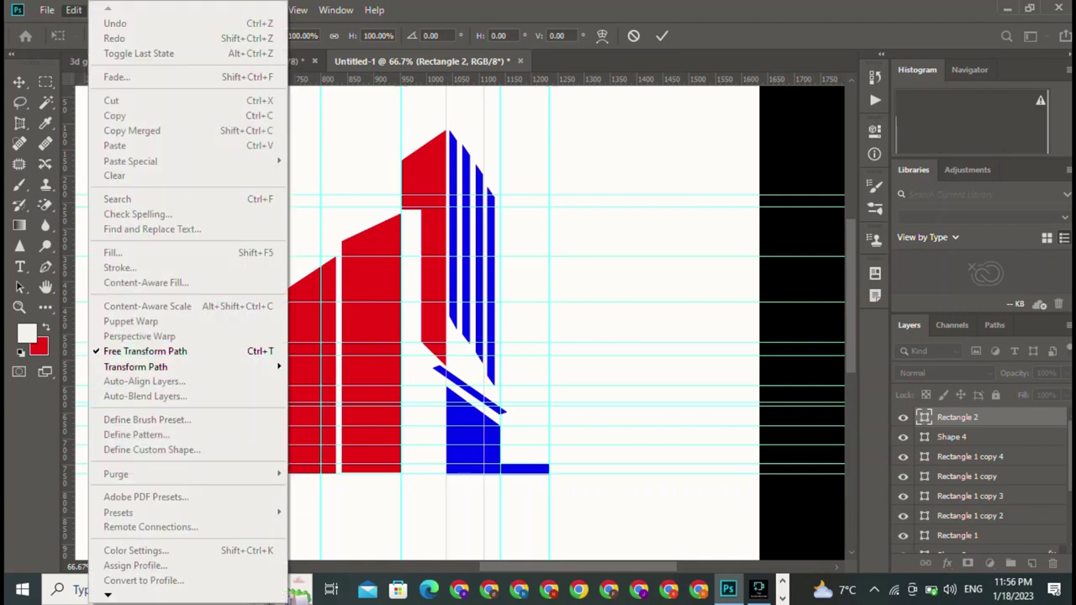
key("Escape")
key("Return")
key("alt+e")
key("c")
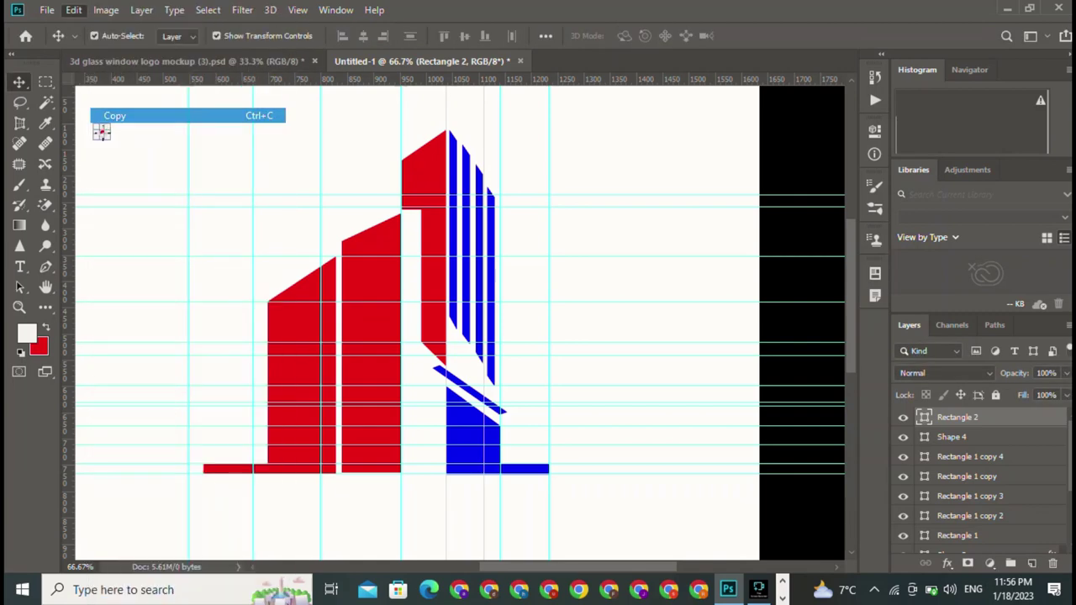
Paste a second red square and place it beside the first.
left_click(130, 134)
key("ctrl+v")
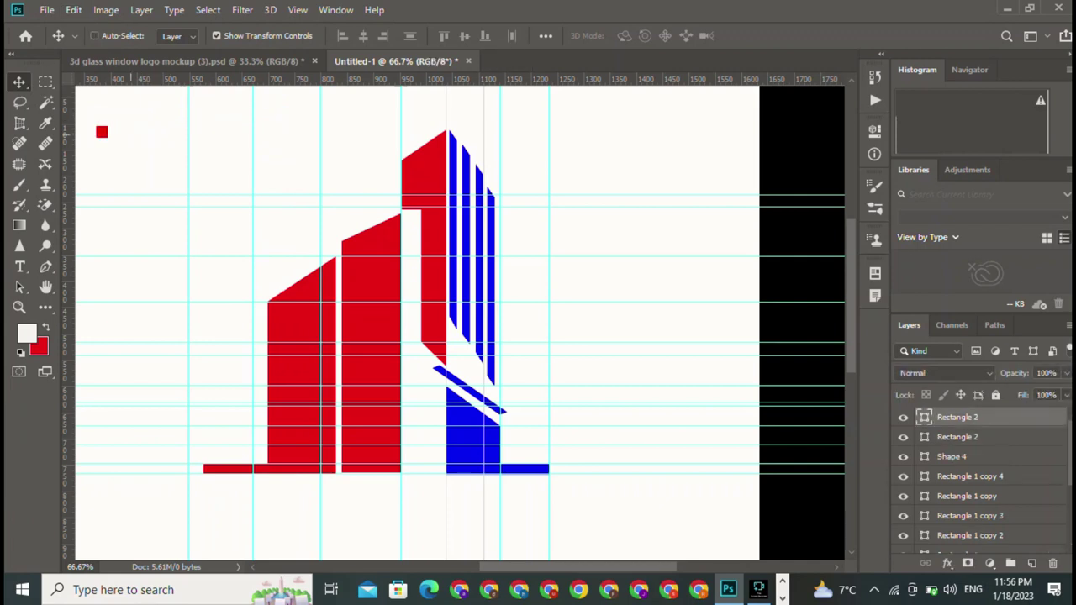
left_click(416, 322)
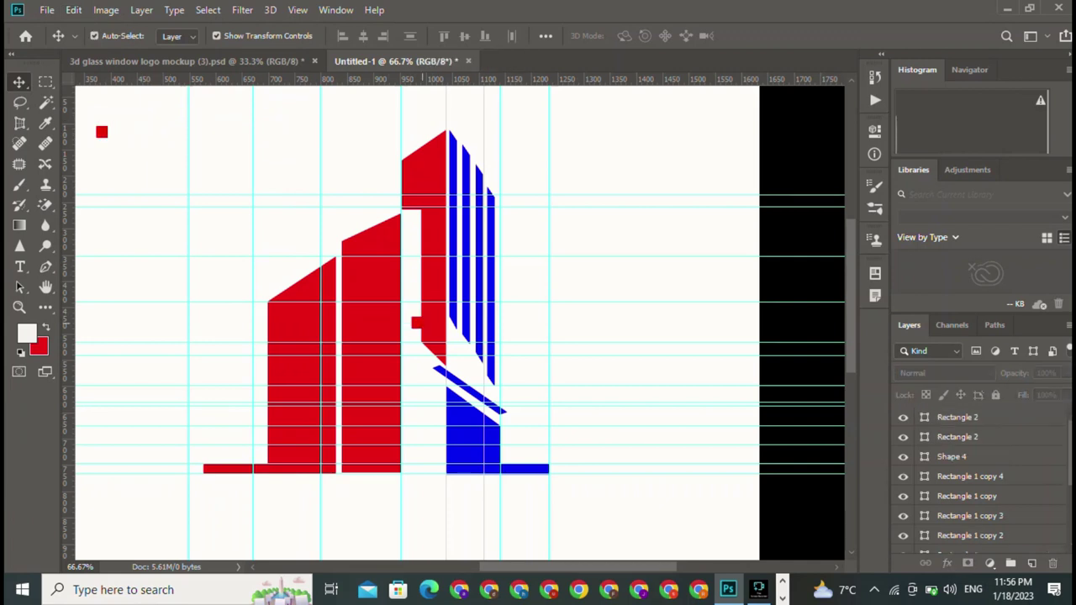
left_click_drag(416, 322, 116, 133)
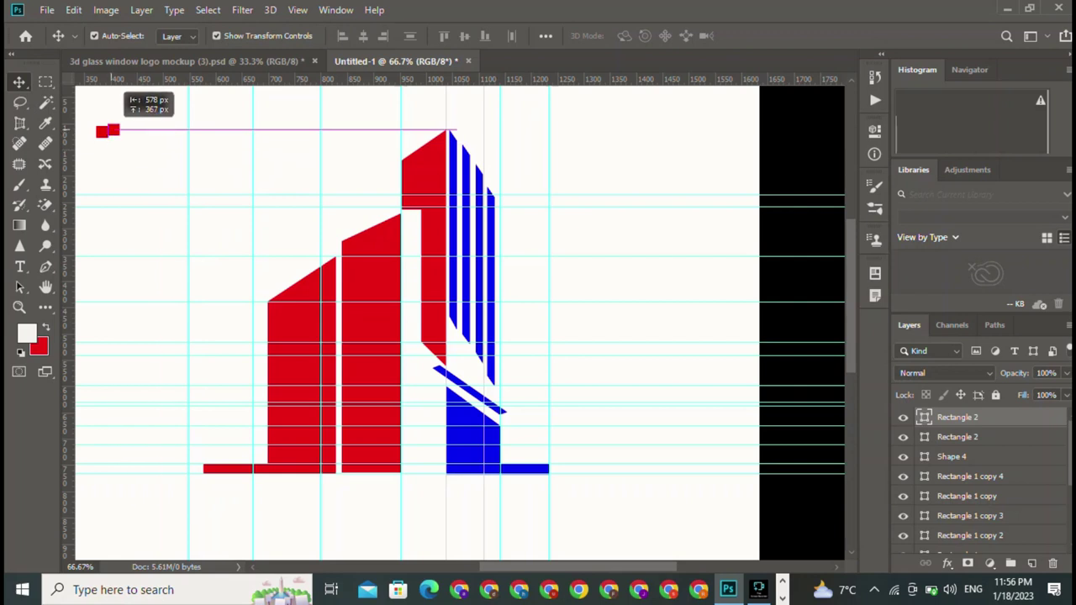
left_click_drag(116, 132, 116, 130)
Paste a third red square and position it below the first.
key("ctrl+v")
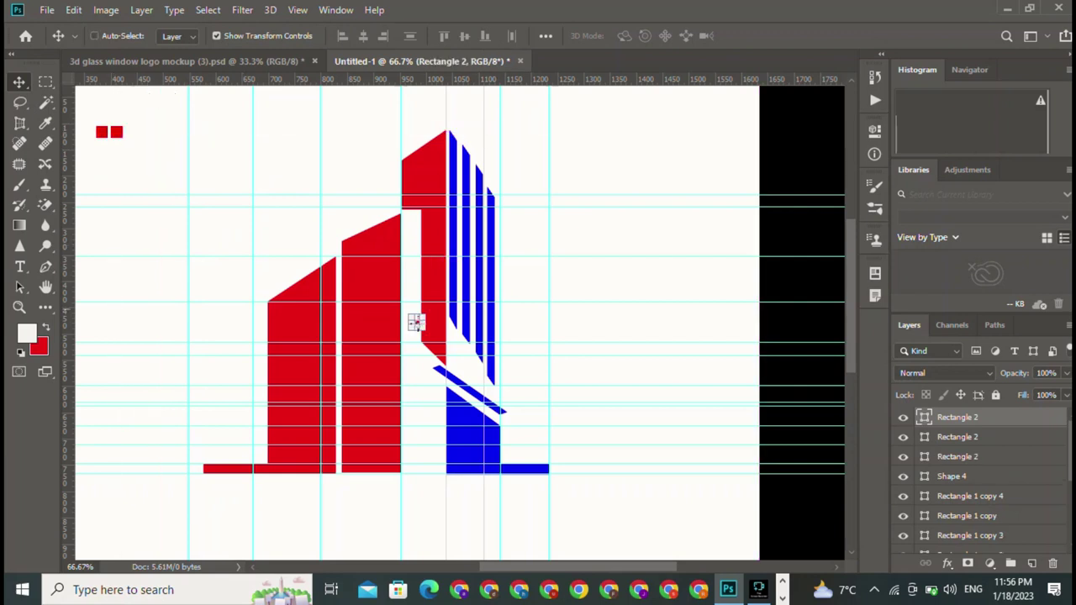
mouse_move(416, 322)
left_mouse_down()
mouse_move(102, 142)
mouse_move(102, 150)
left_mouse_up()
left_click(106, 177)
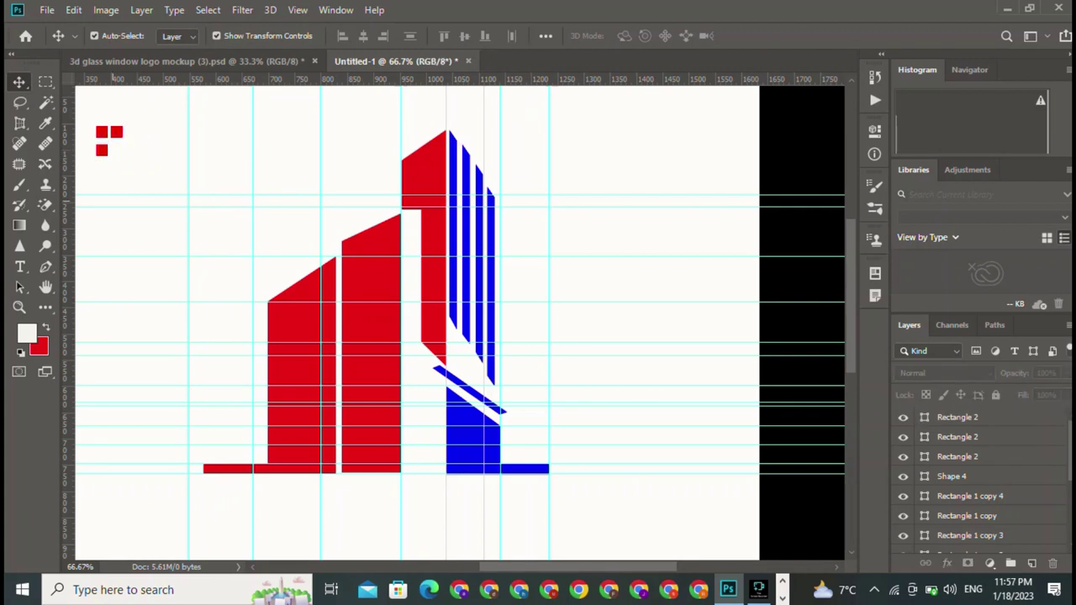
left_click(101, 150)
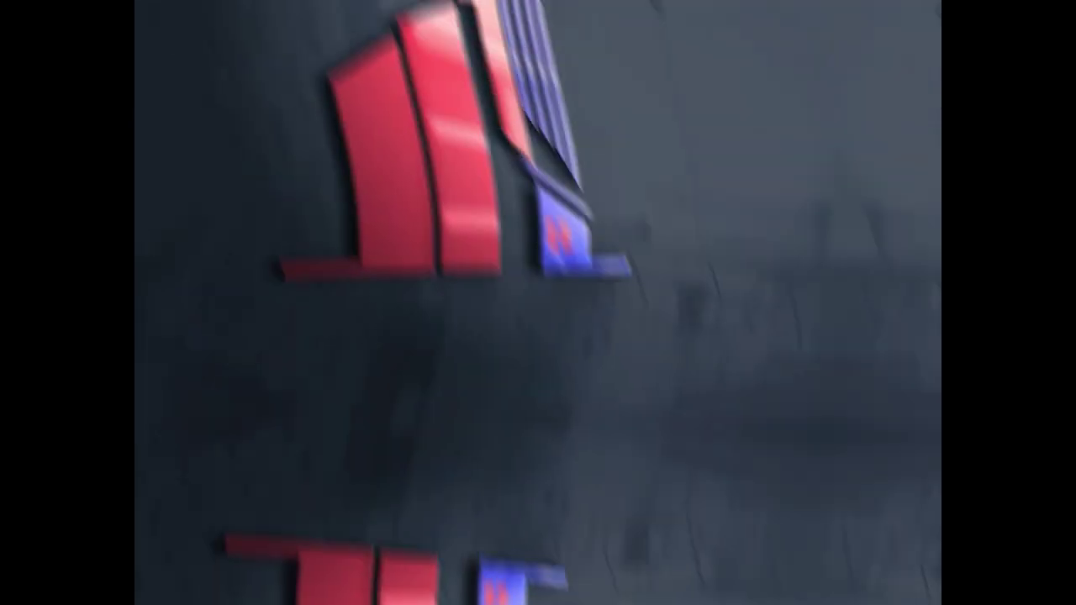